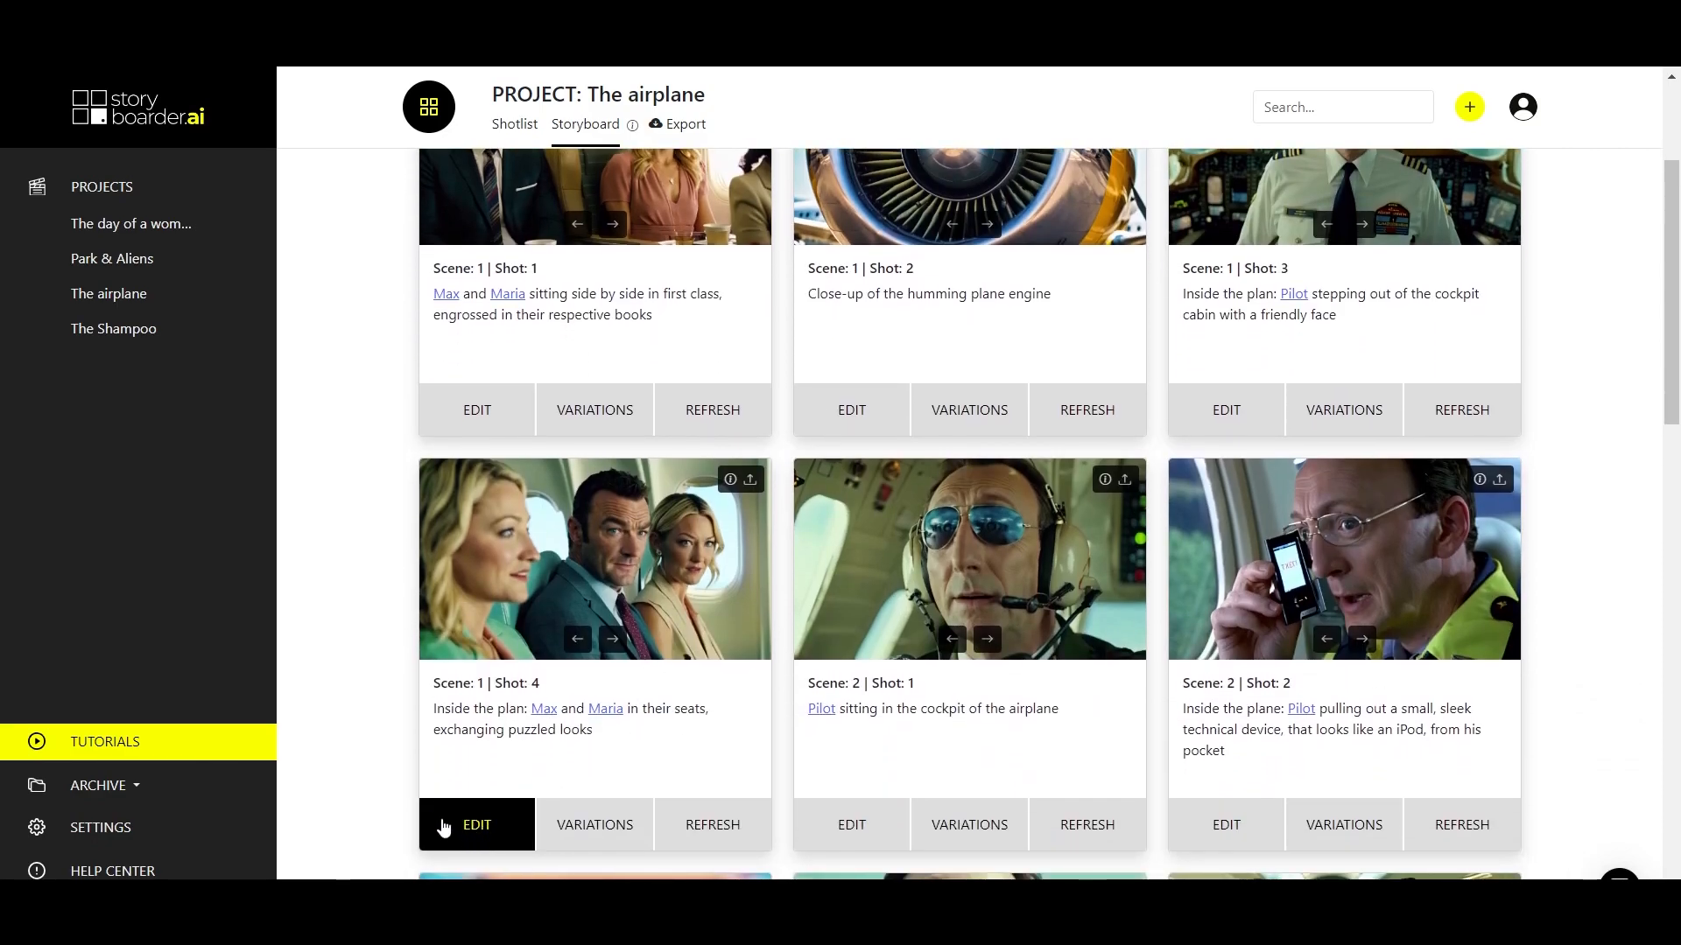
Zoom in on the Scene 1 Shot 4 image, reposition it within its frame and save the reframed shot.
click(495, 826)
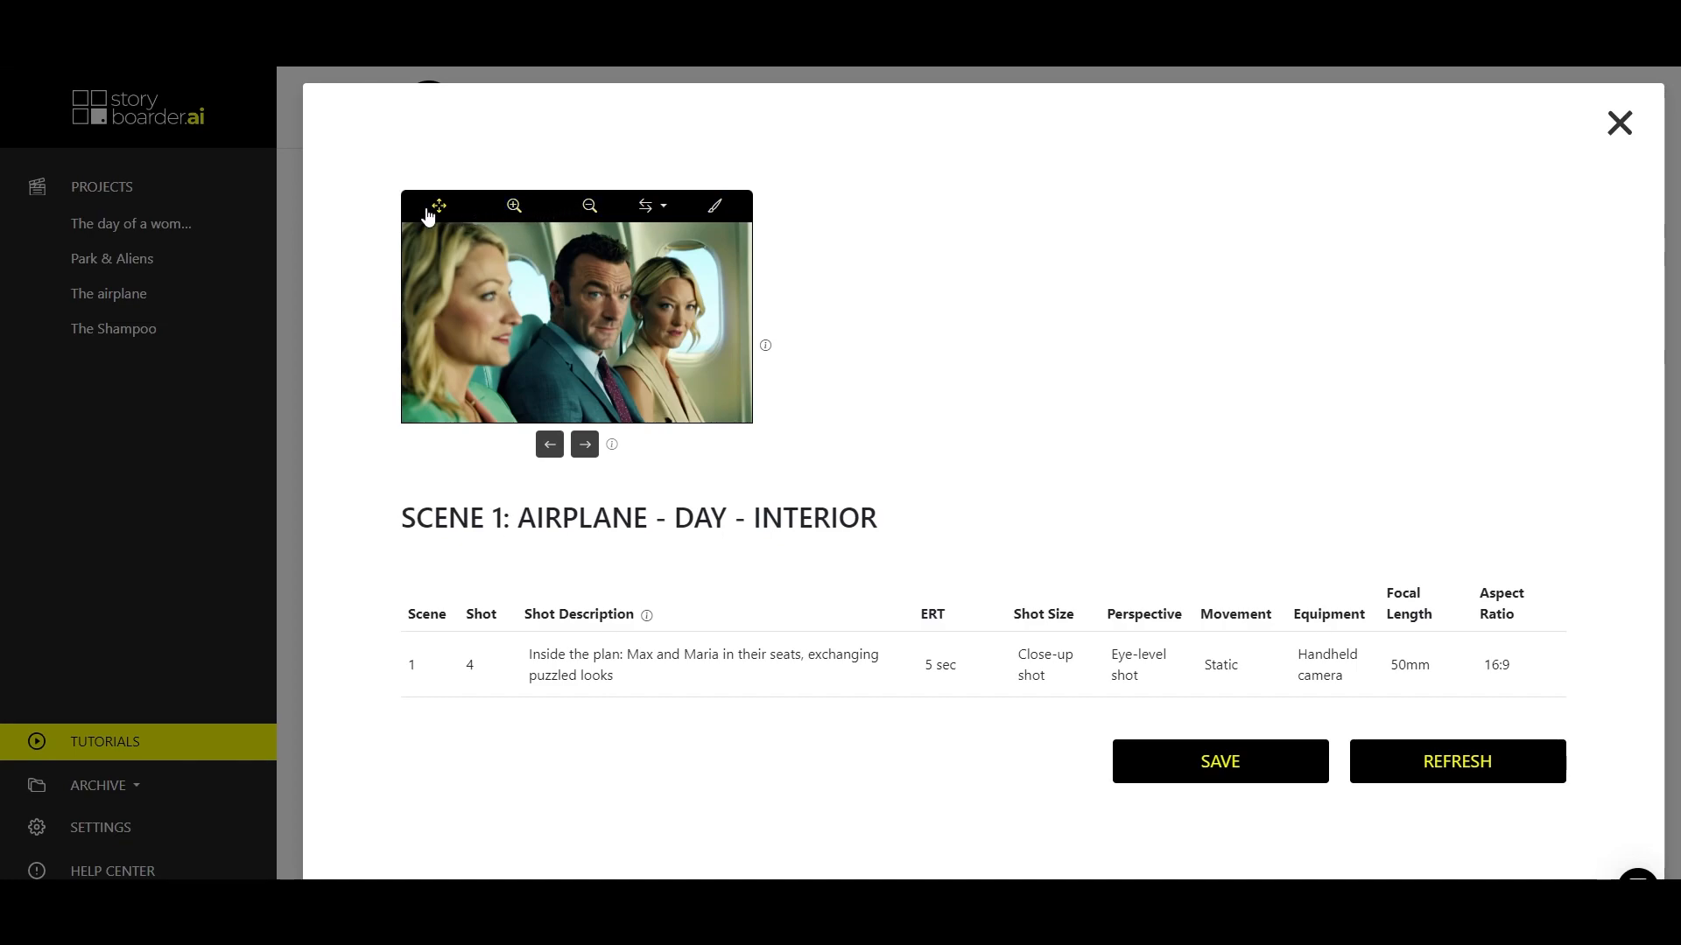
click(514, 208)
click(514, 208)
click(513, 208)
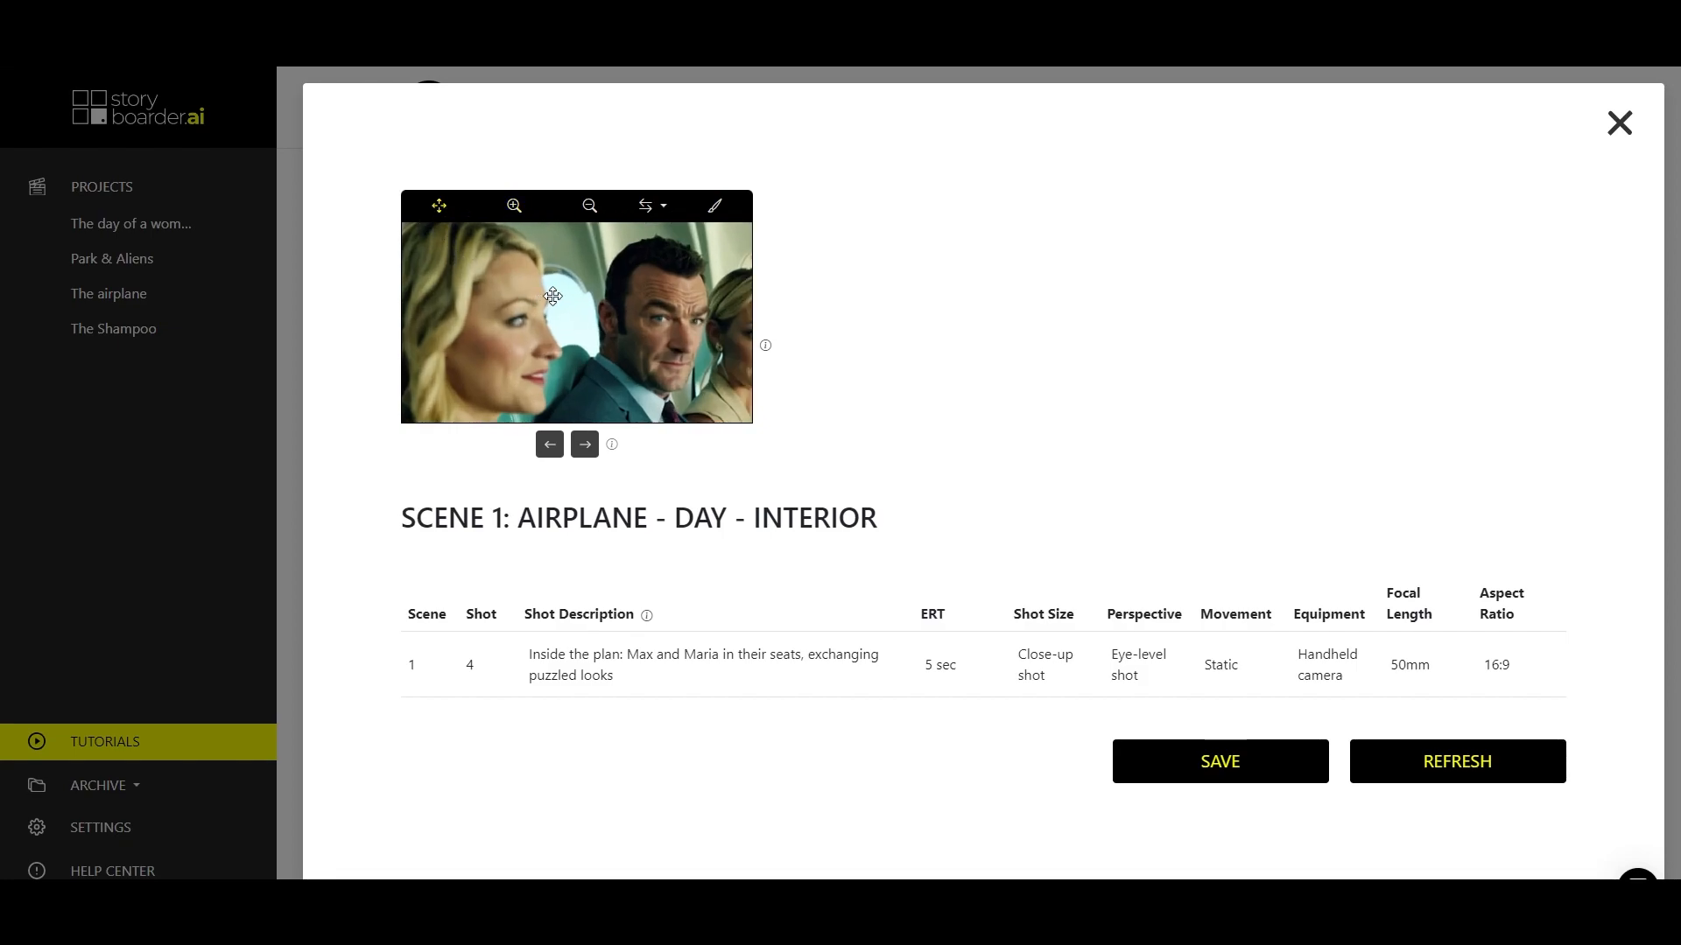
drag(552, 297, 502, 277)
click(513, 206)
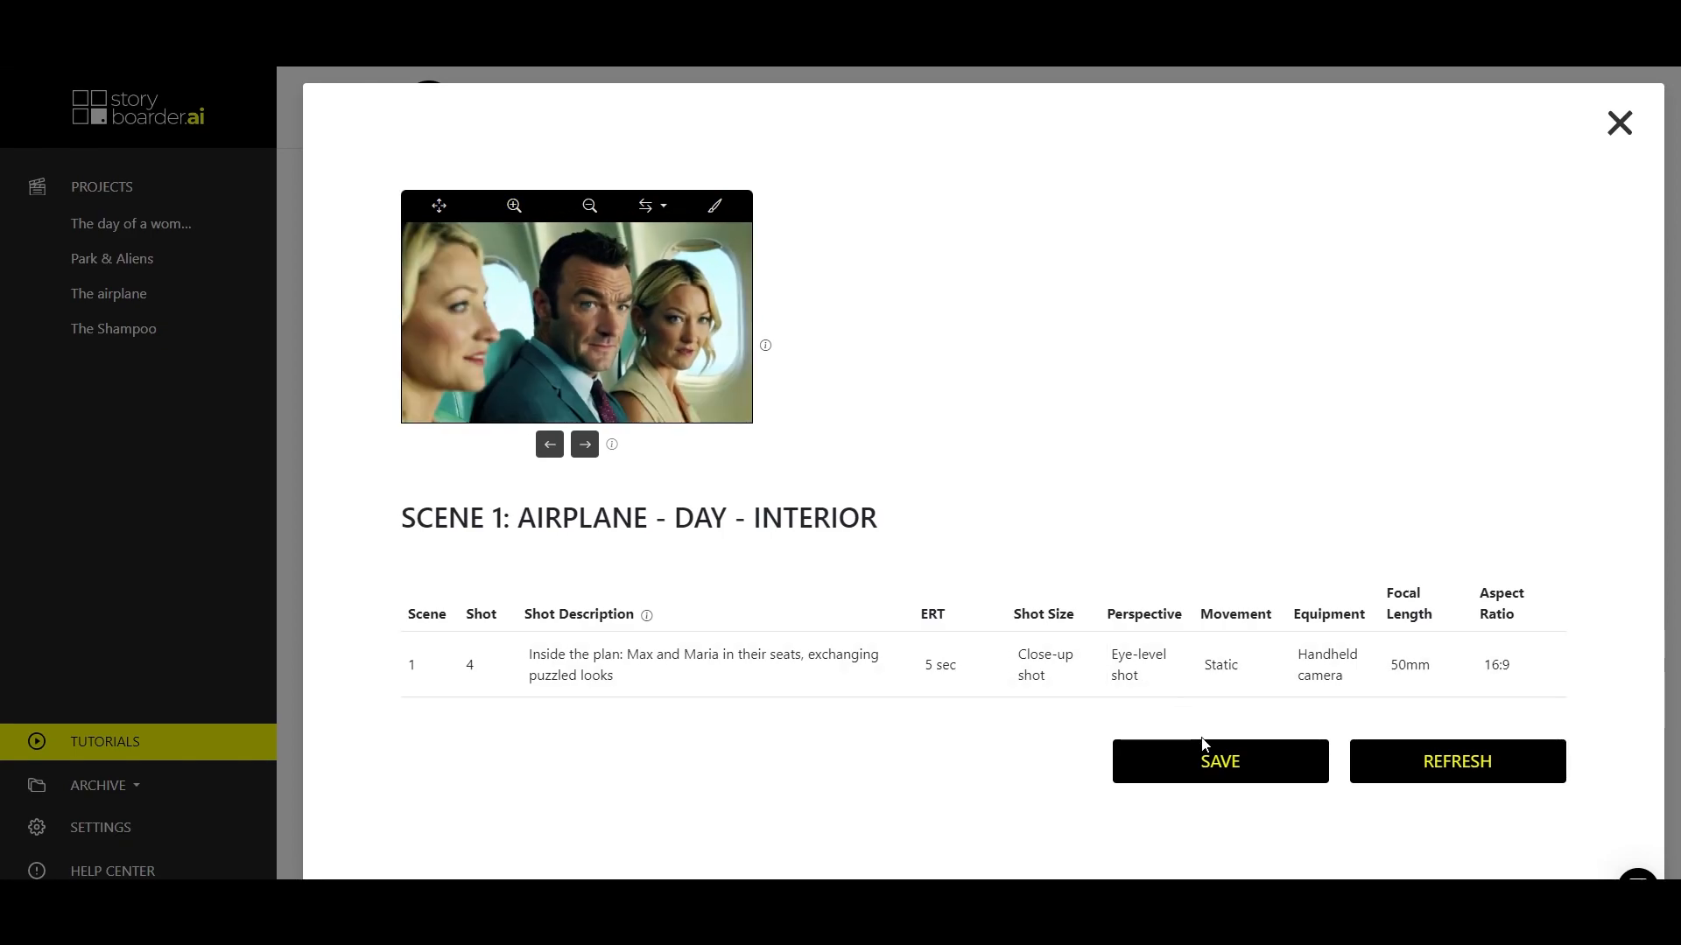
click(1223, 768)
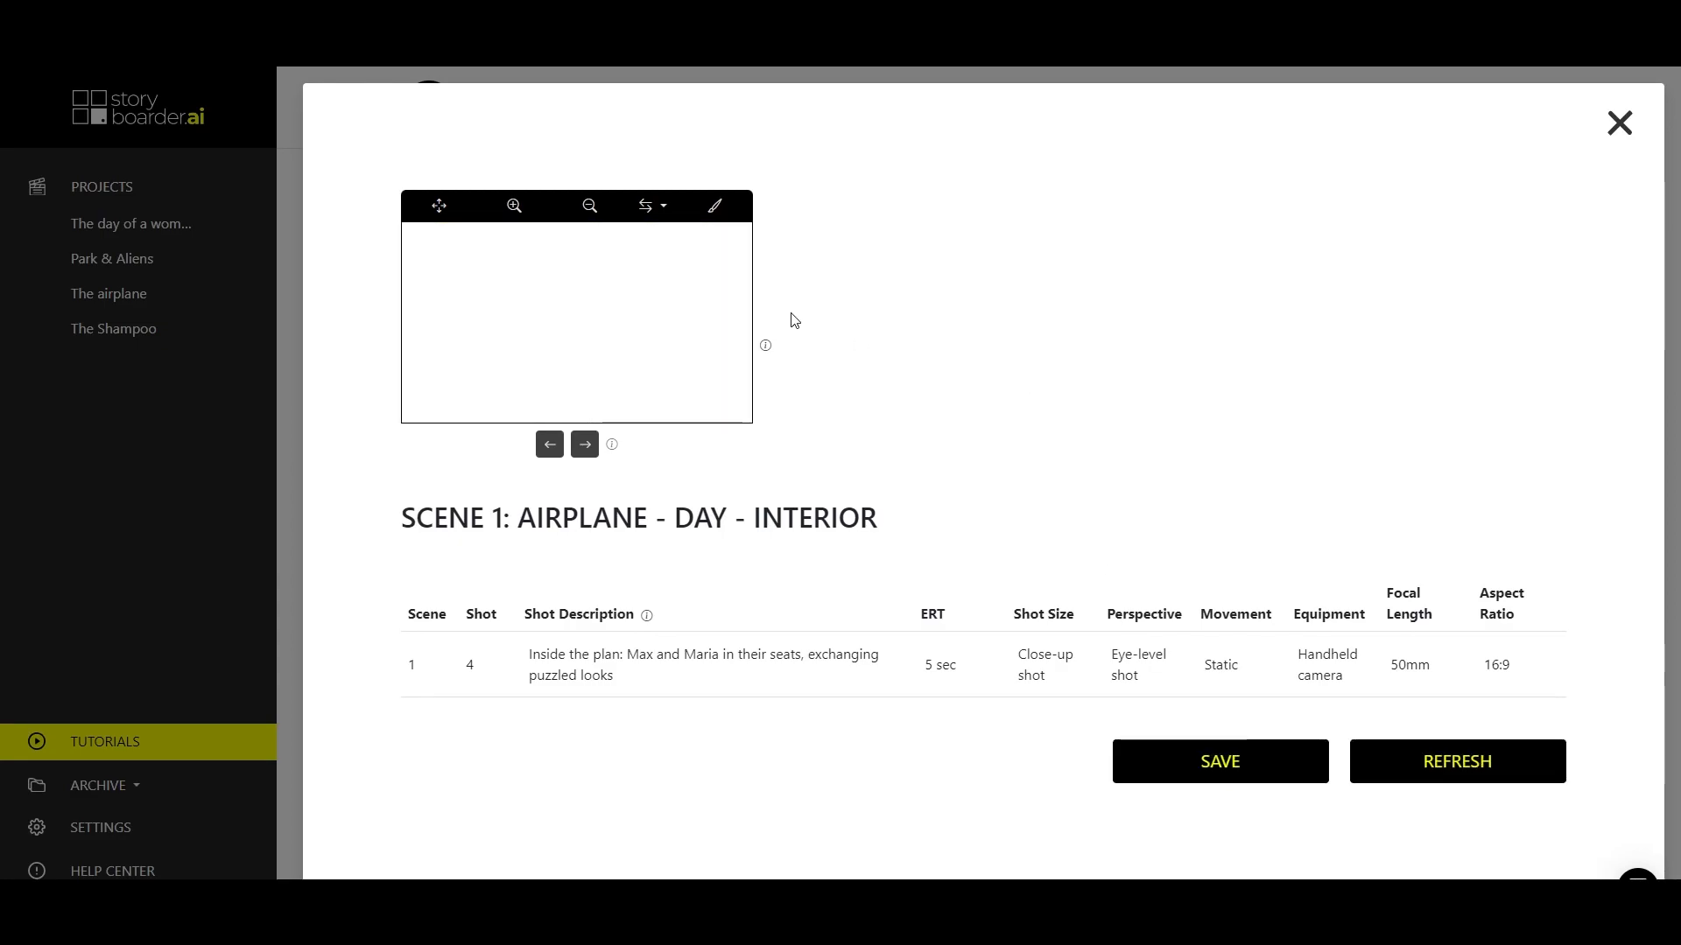
click(1620, 122)
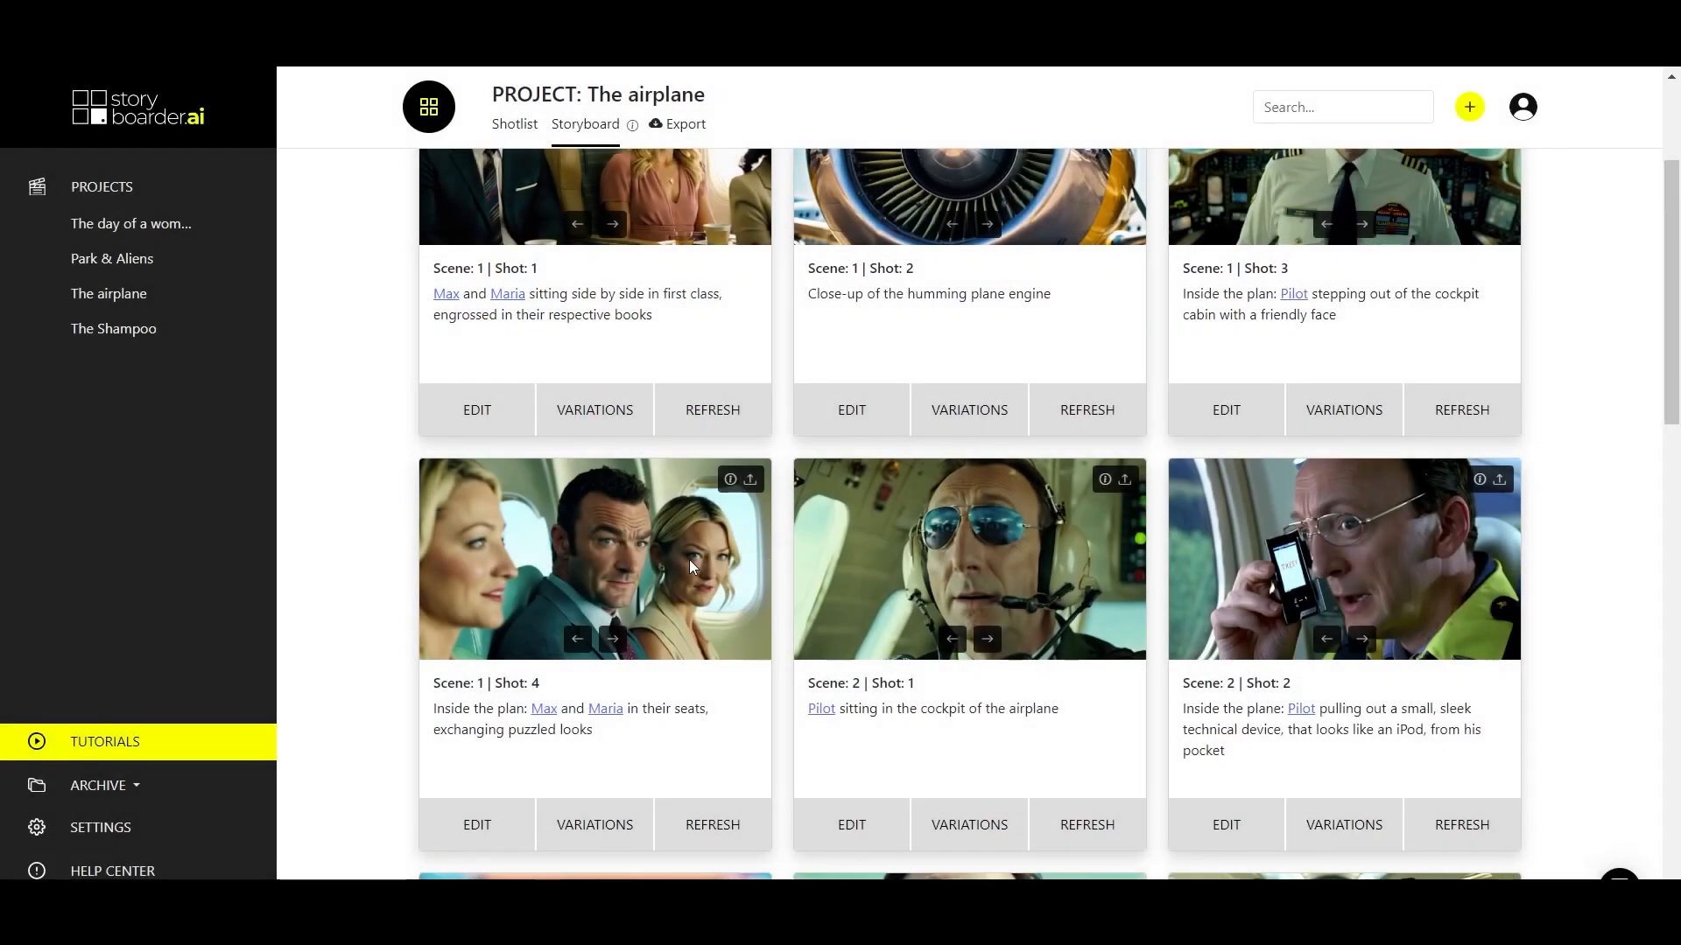
Reopen Scene 1 Shot 4 for editing and restore the image version from before the reframing.
click(506, 832)
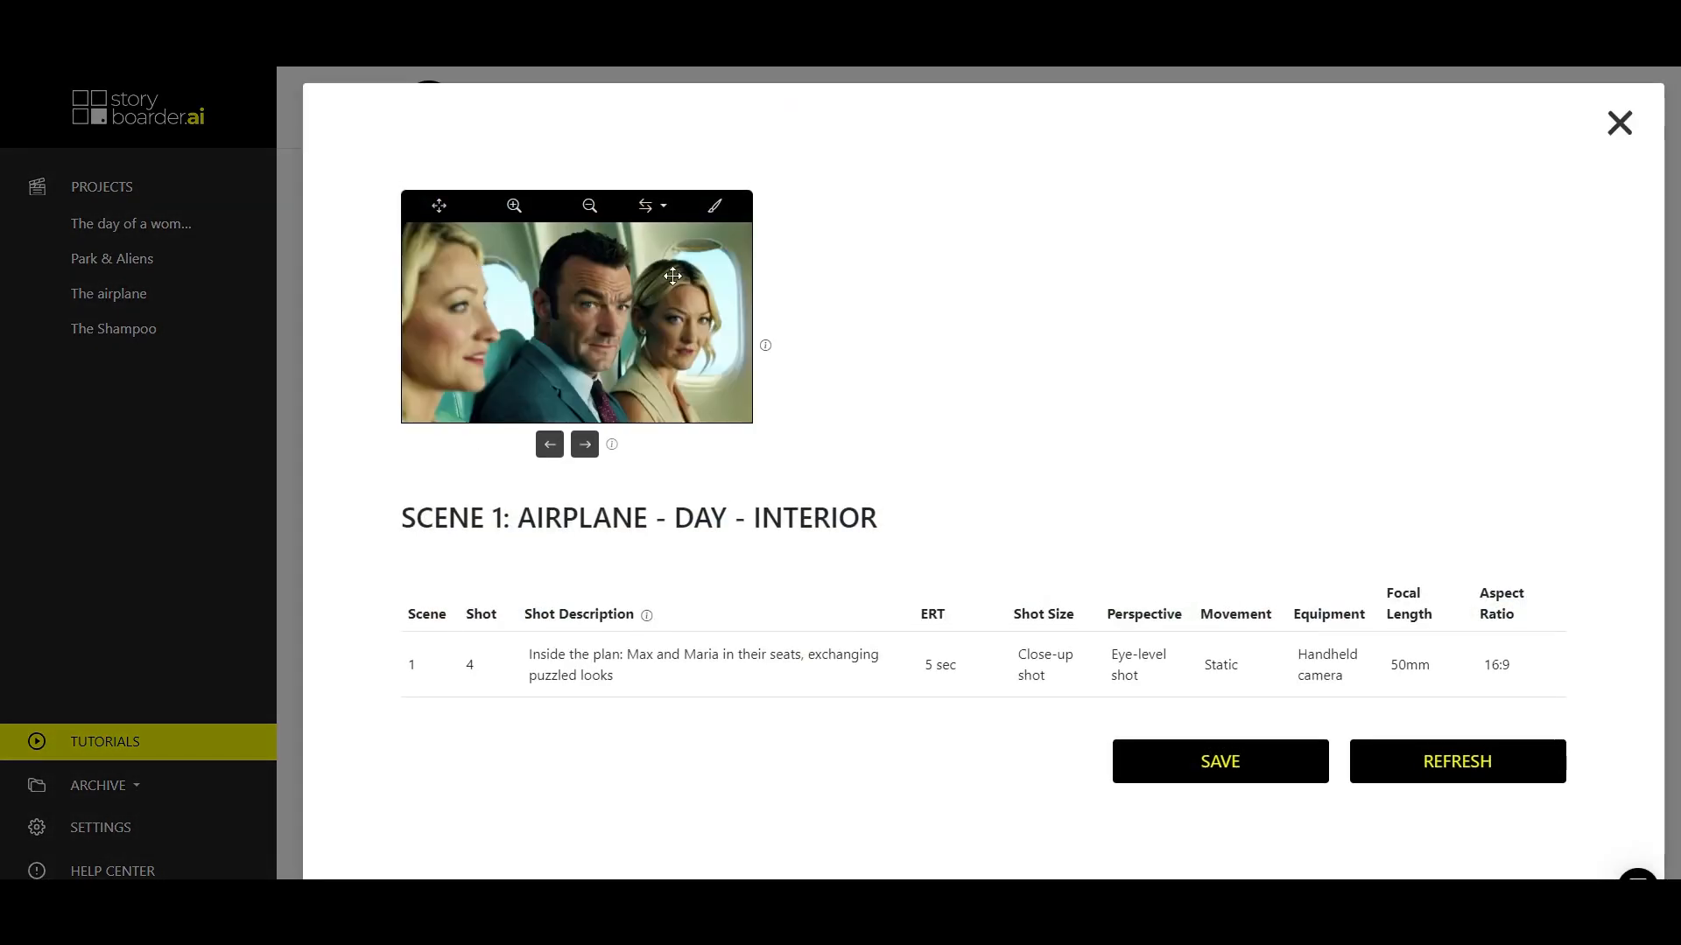
click(548, 445)
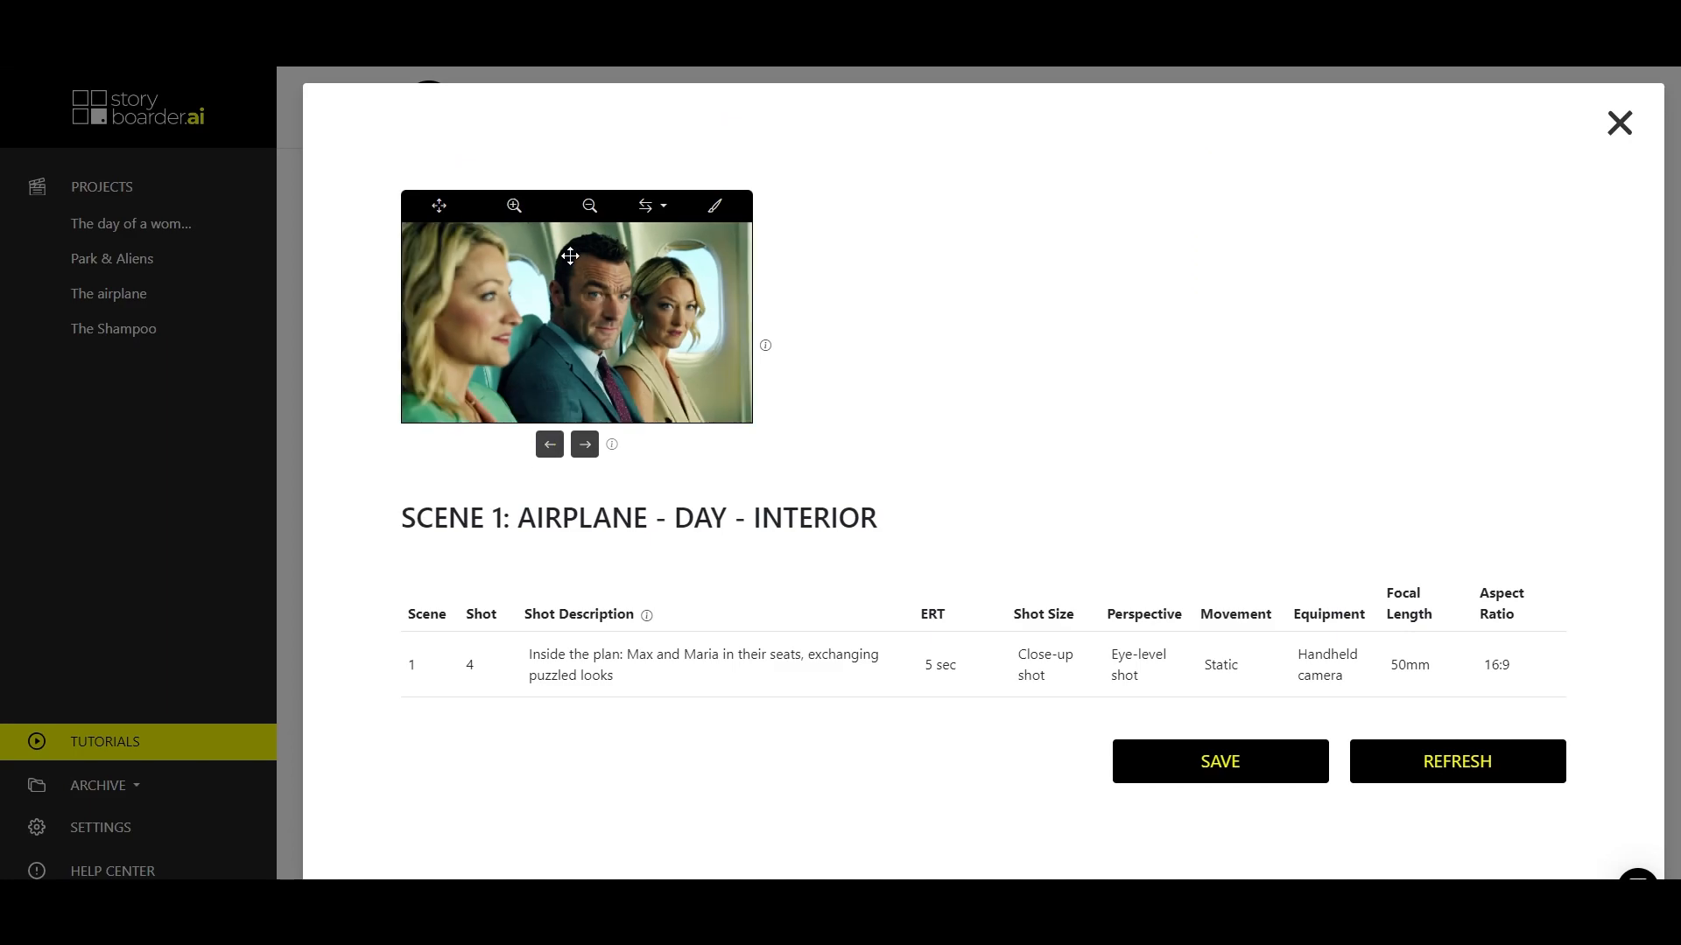
Add an enlarged Style 7 arrow across the lower part of the image, from the woman in green towards the man, and save it.
click(652, 210)
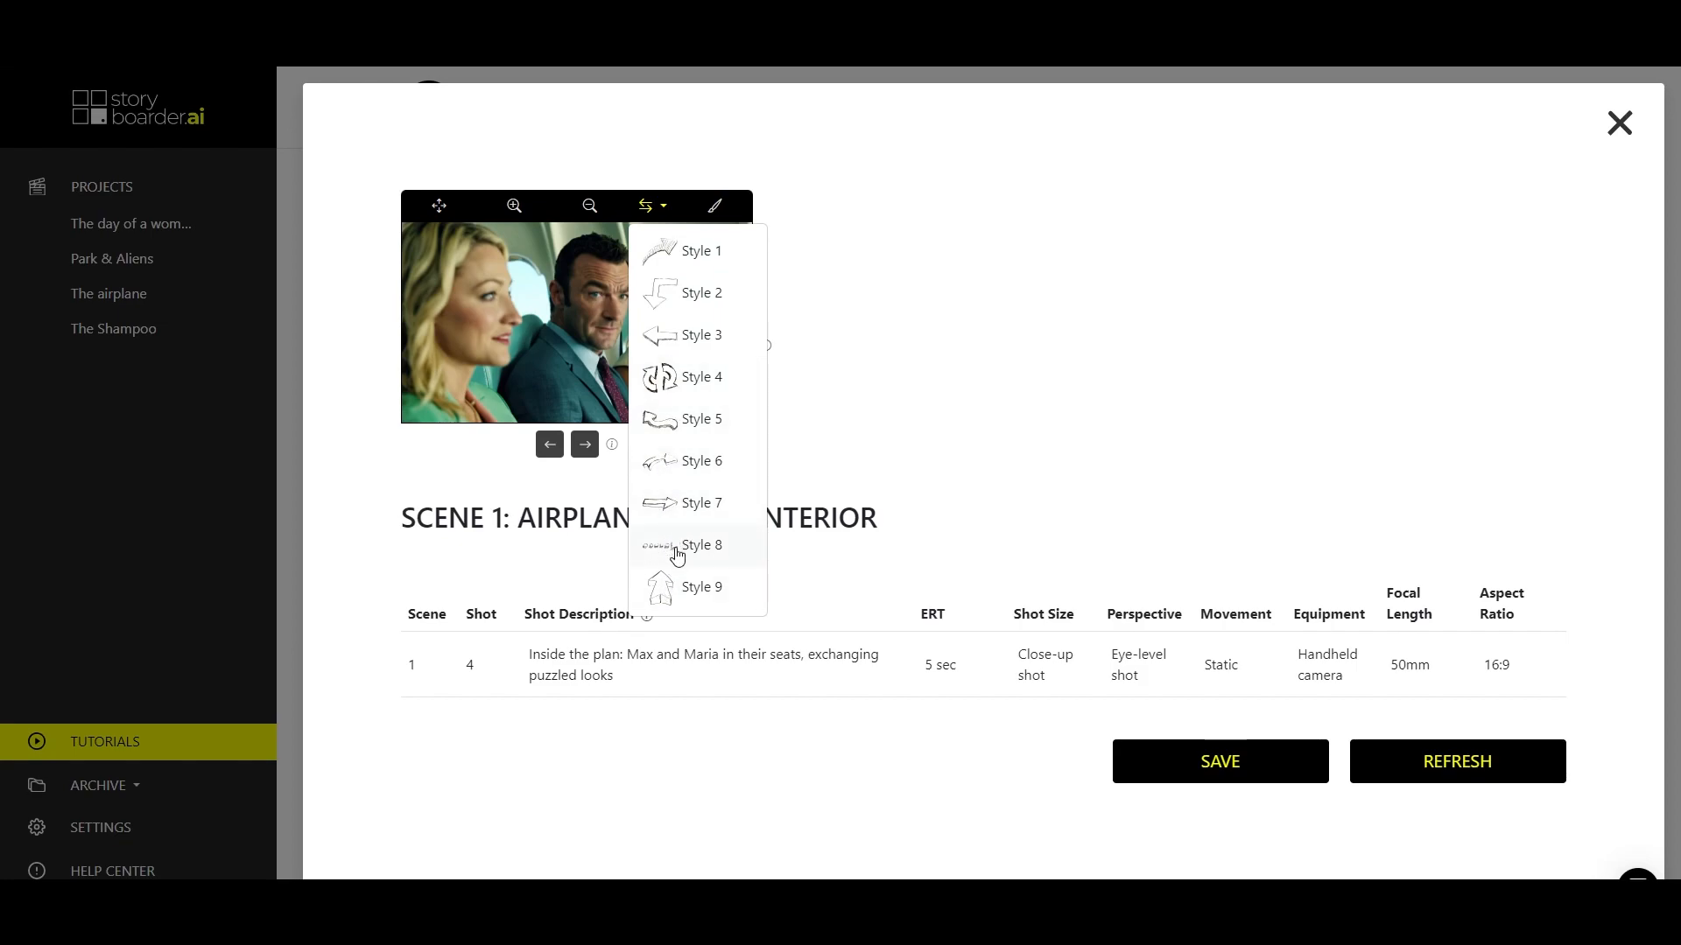
click(675, 506)
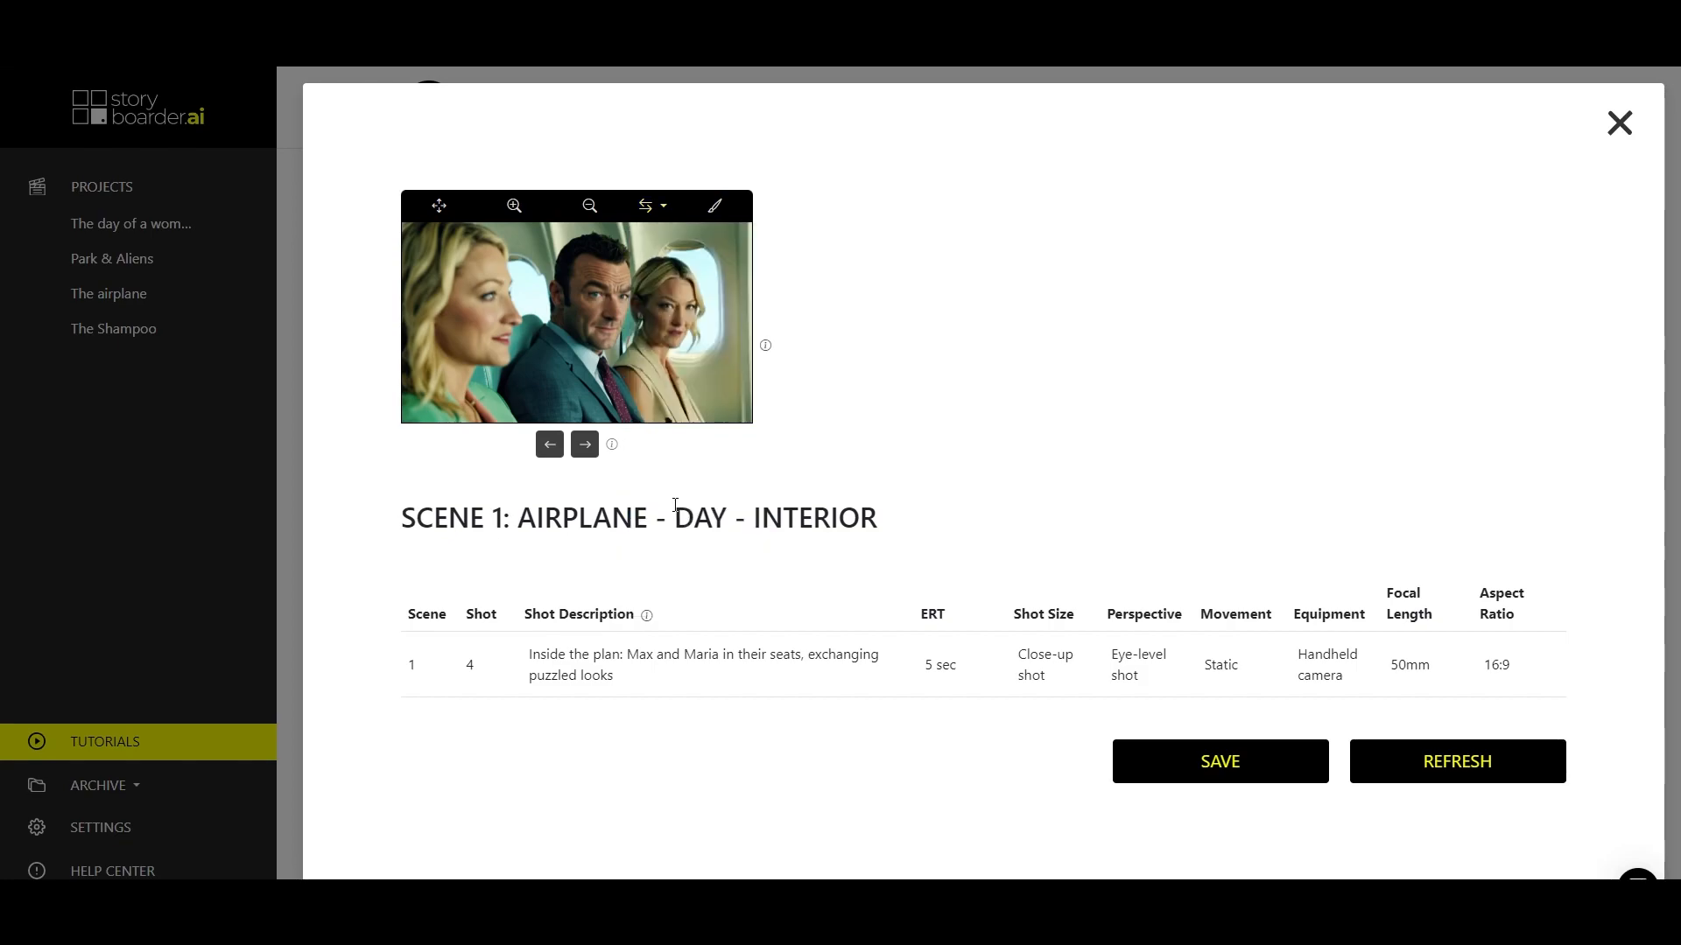
drag(569, 325, 502, 302)
mouse_move(504, 378)
mouse_down()
mouse_move(503, 393)
mouse_move(504, 376)
mouse_up()
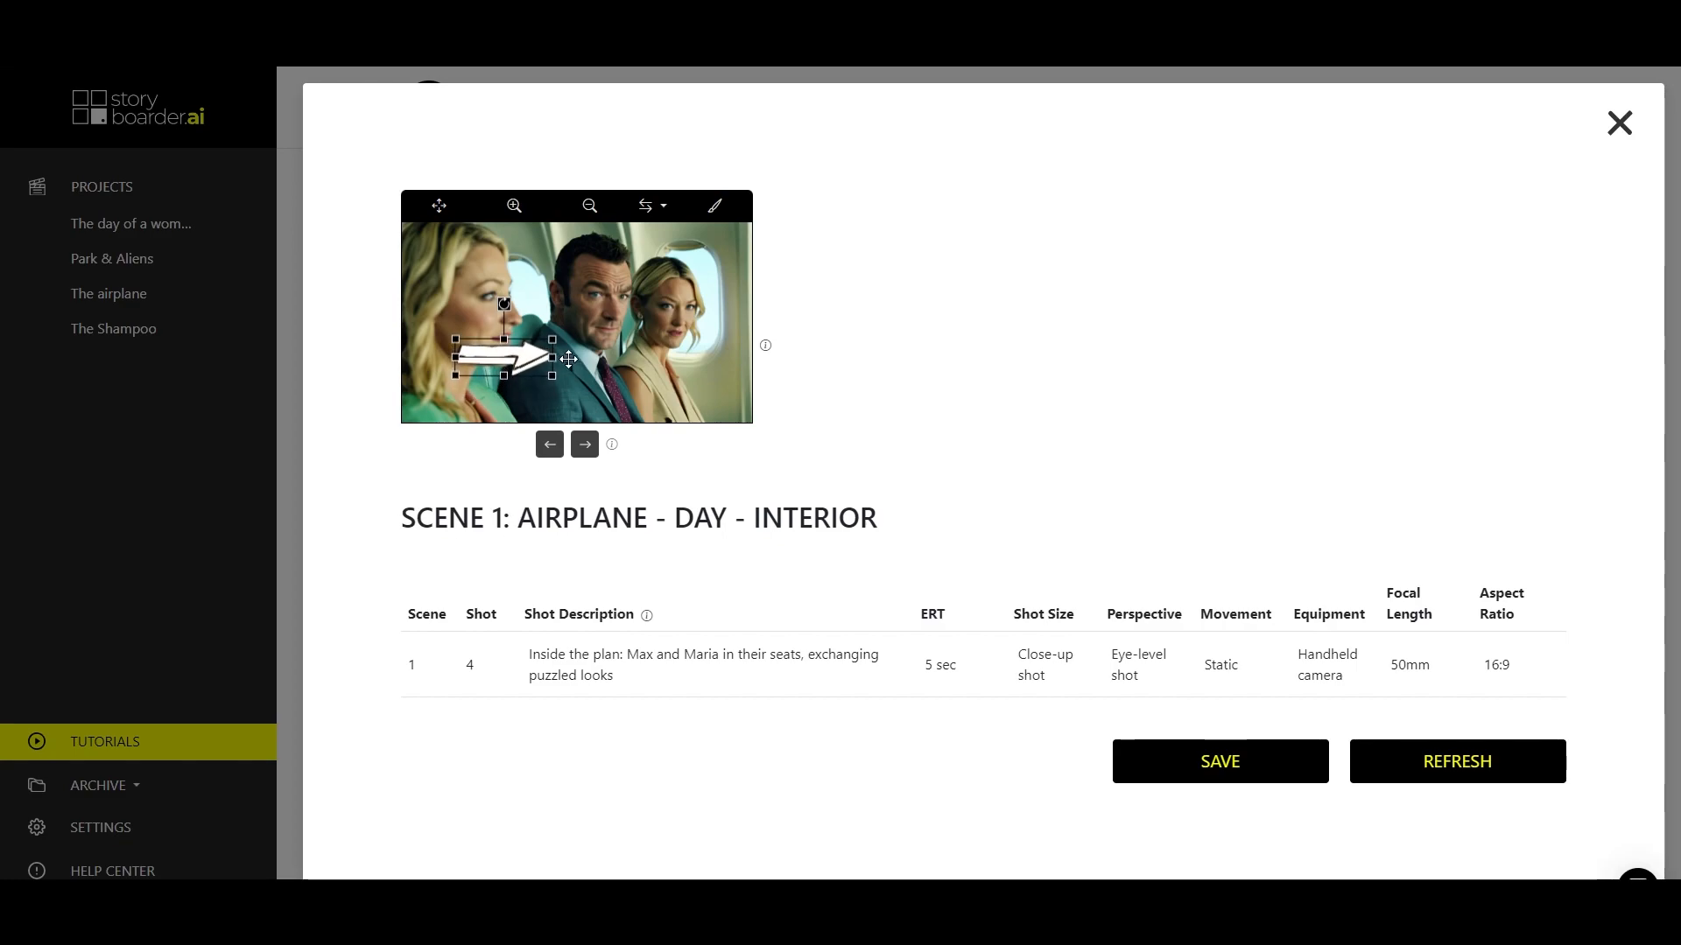
mouse_move(553, 378)
mouse_down()
mouse_move(604, 405)
mouse_move(533, 375)
mouse_up()
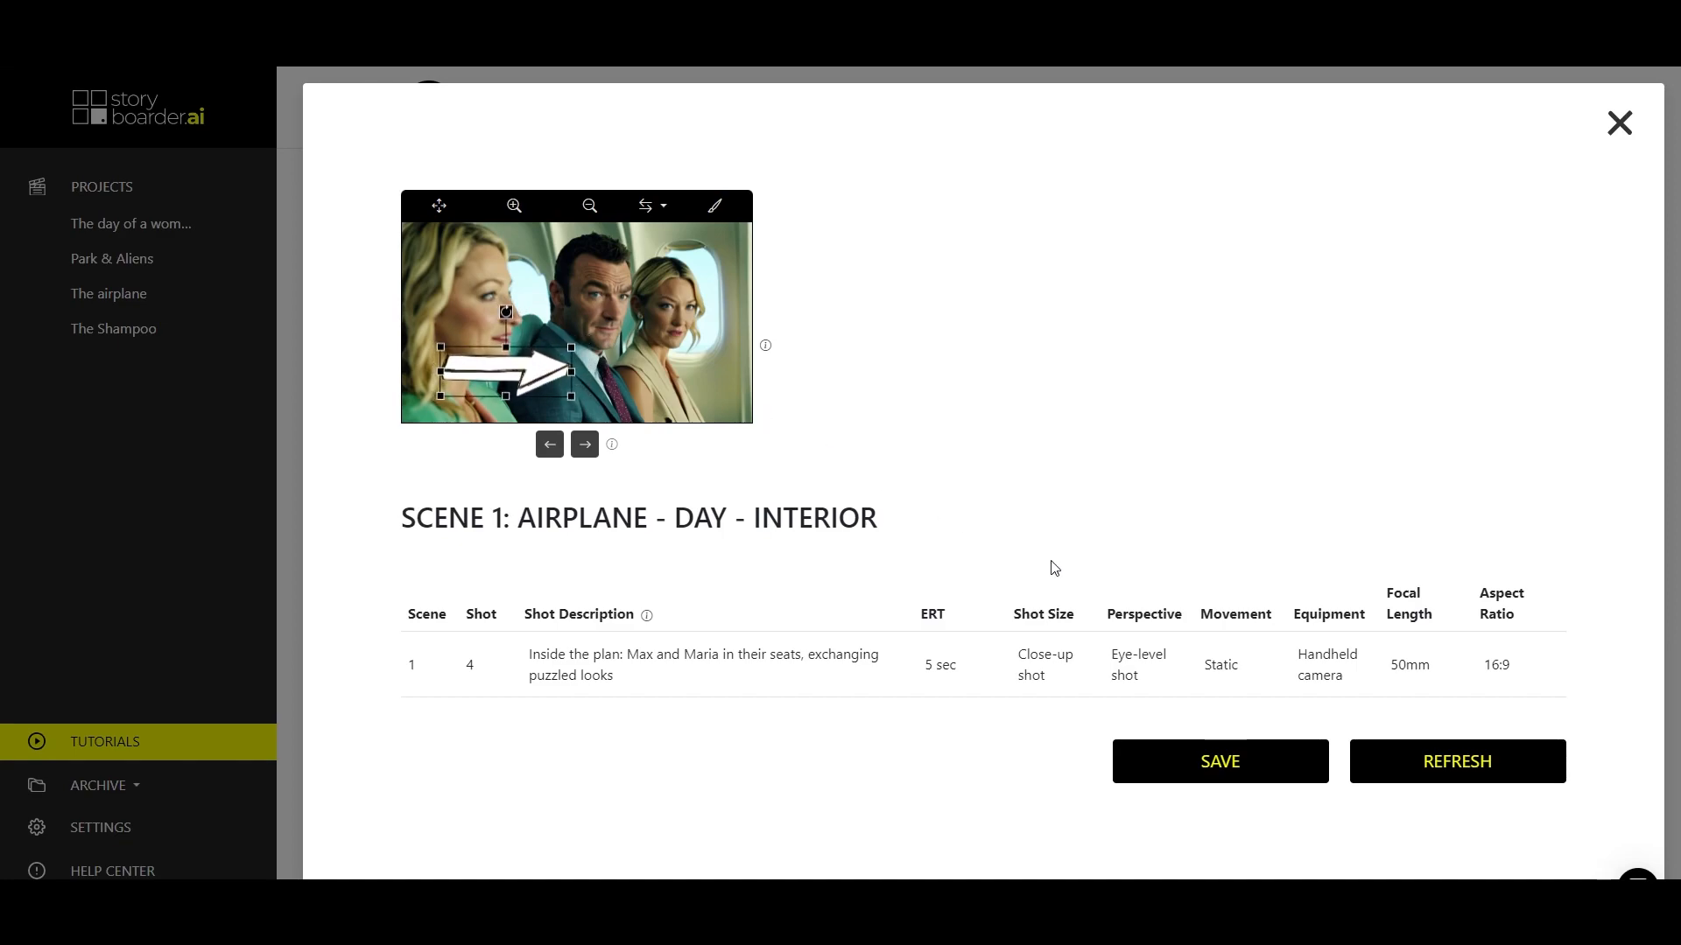
click(1208, 759)
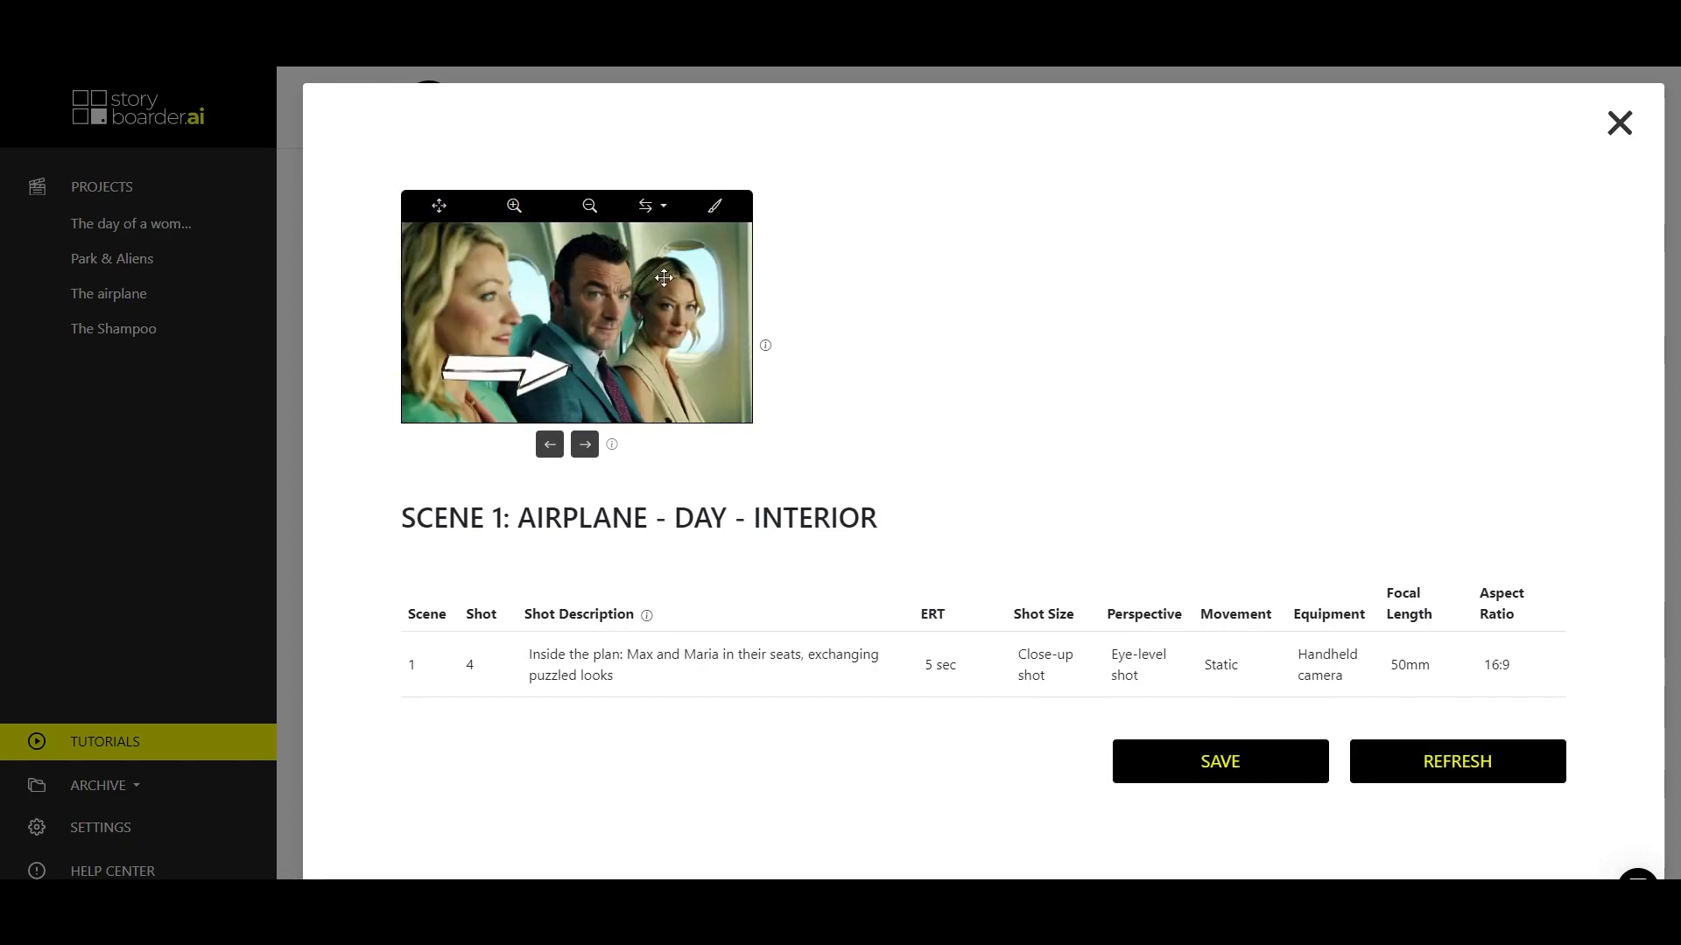
Place a Style 1 curved arrow between the woman in green and the man.
click(649, 207)
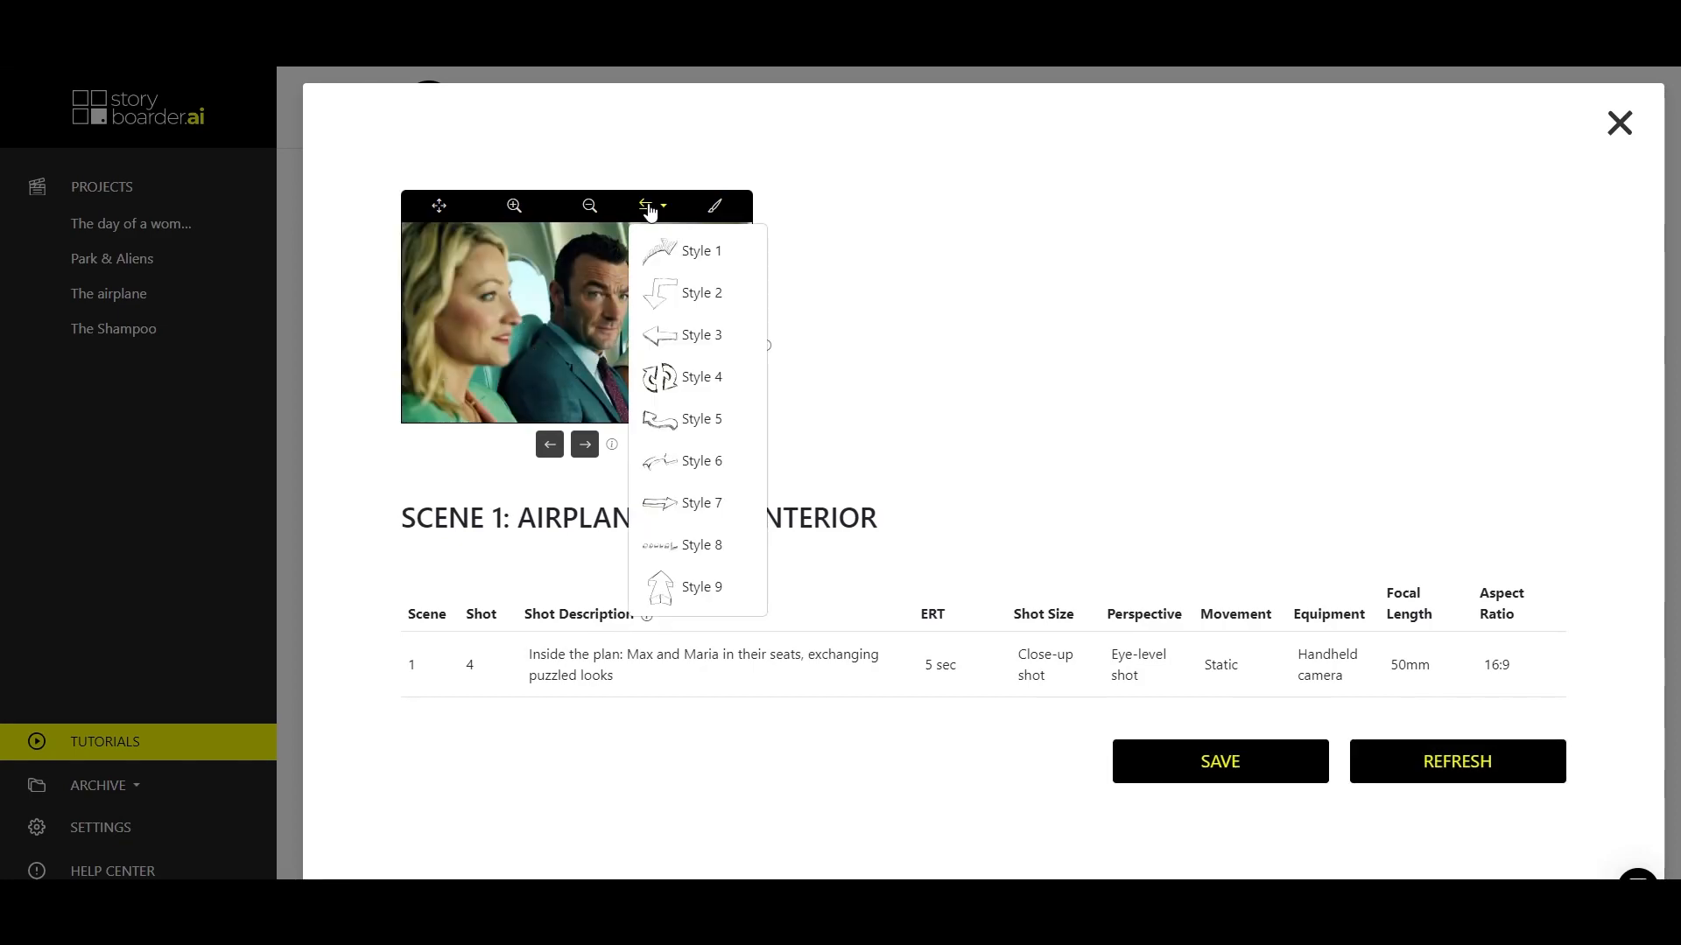
click(672, 253)
mouse_move(569, 322)
mouse_down()
mouse_move(493, 349)
mouse_move(548, 307)
mouse_up()
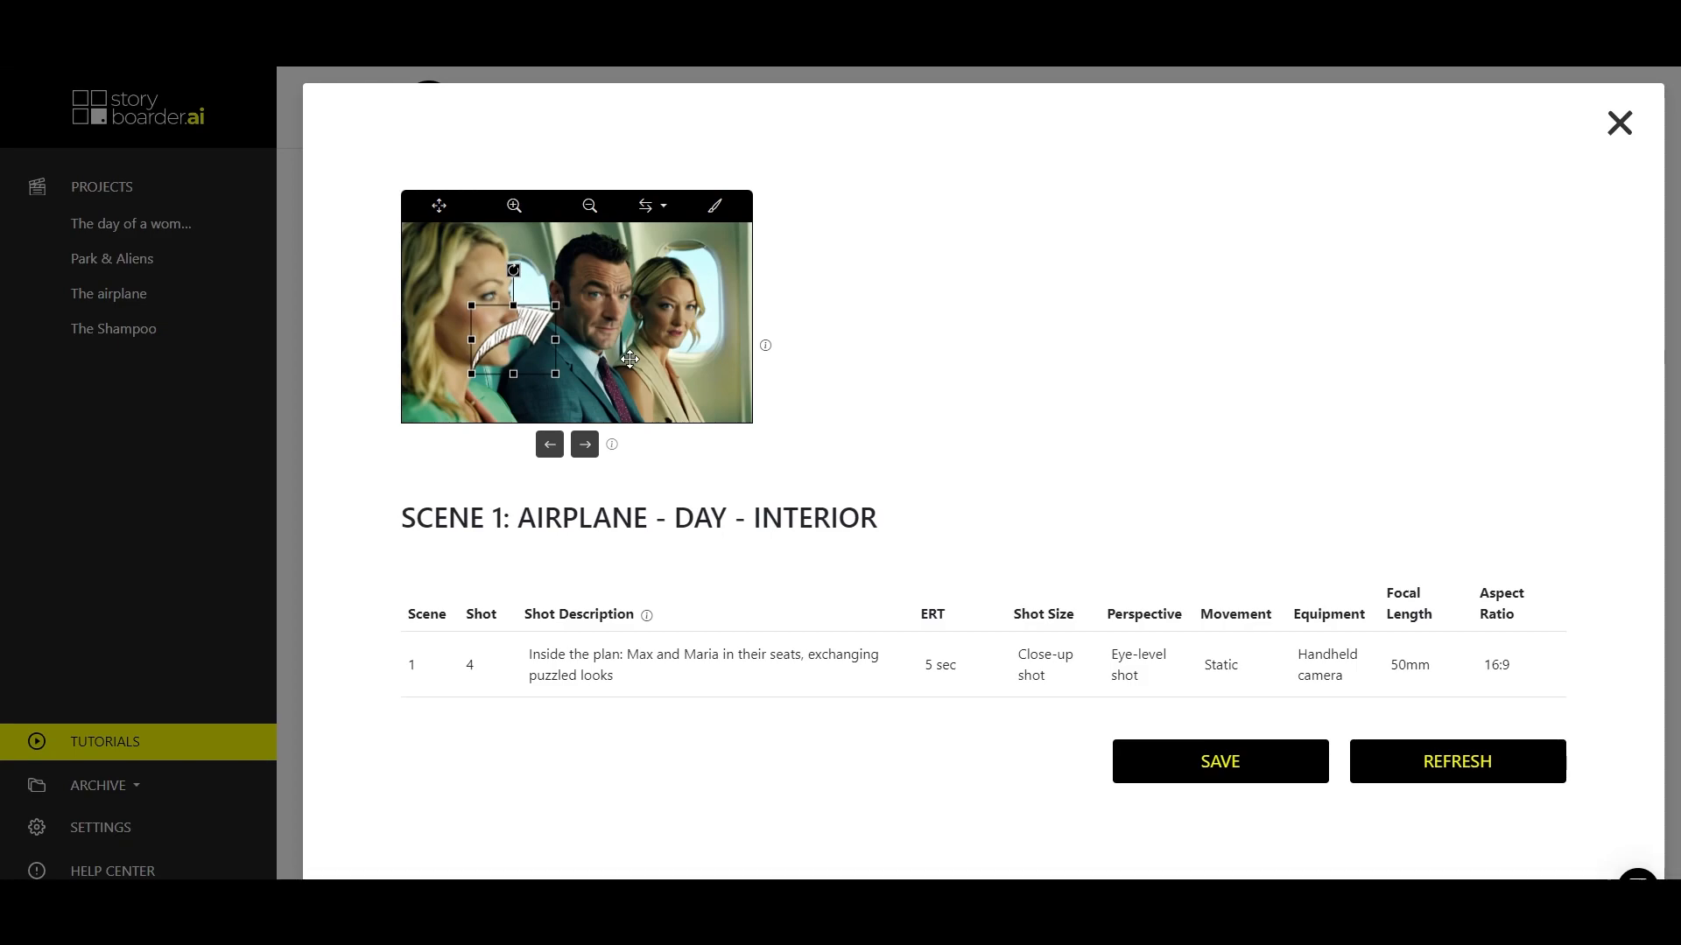
Delete the curved arrow, undo that deletion, and remove the arrow from the image again.
key(Delete)
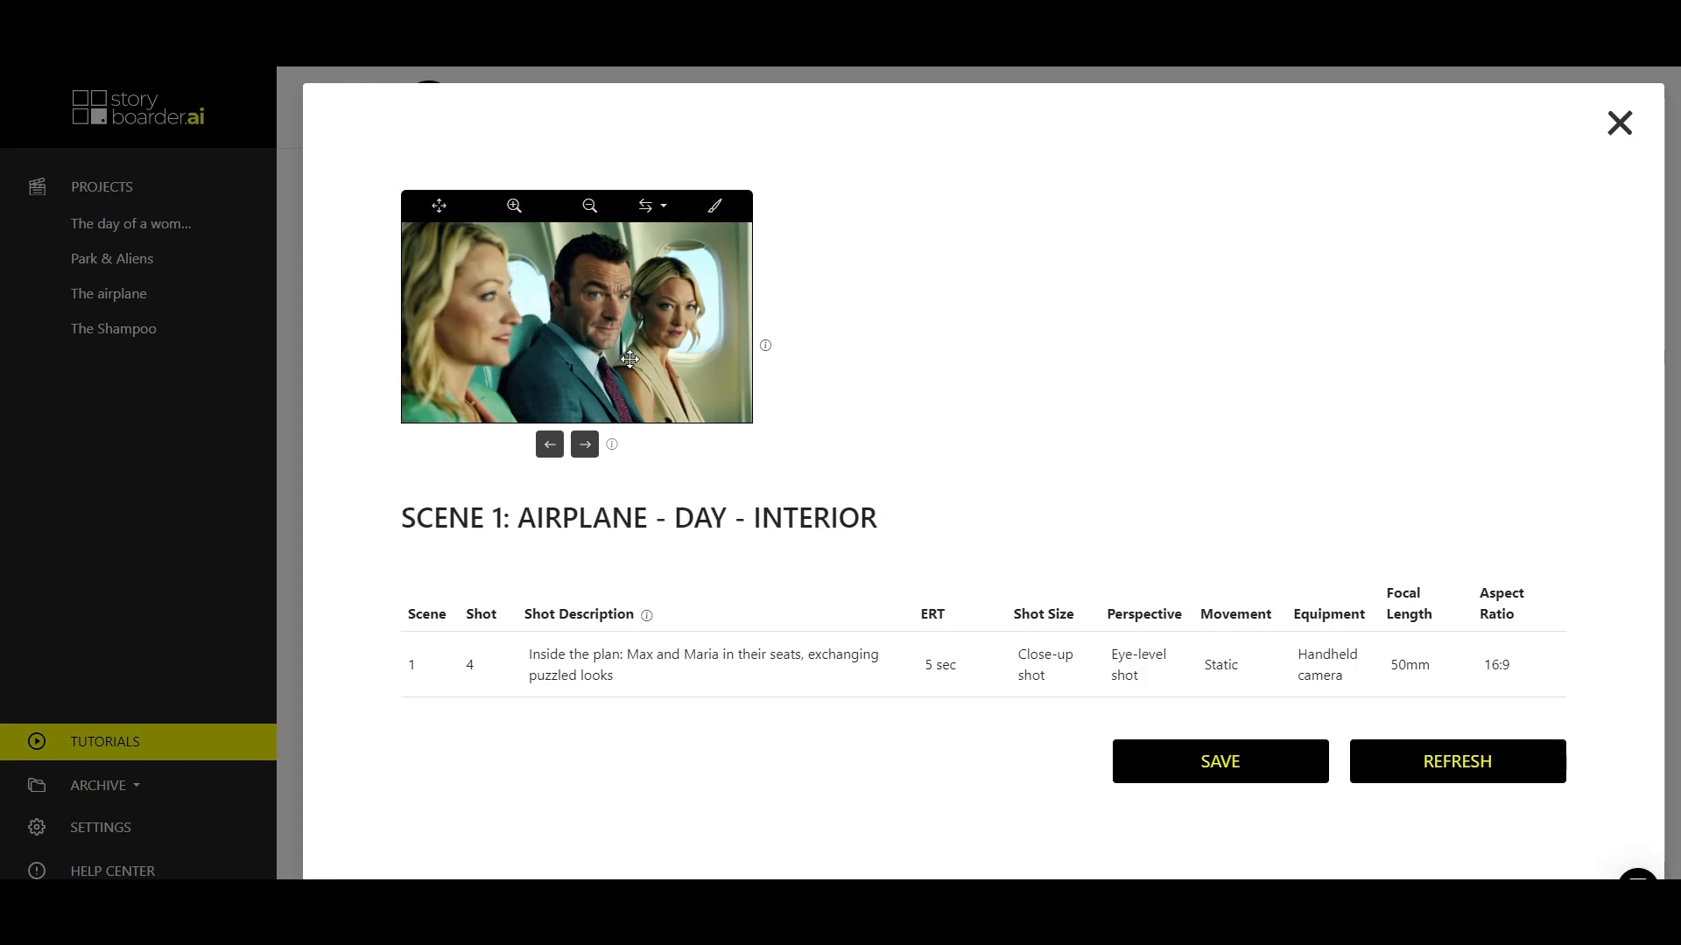
key(ctrl+z)
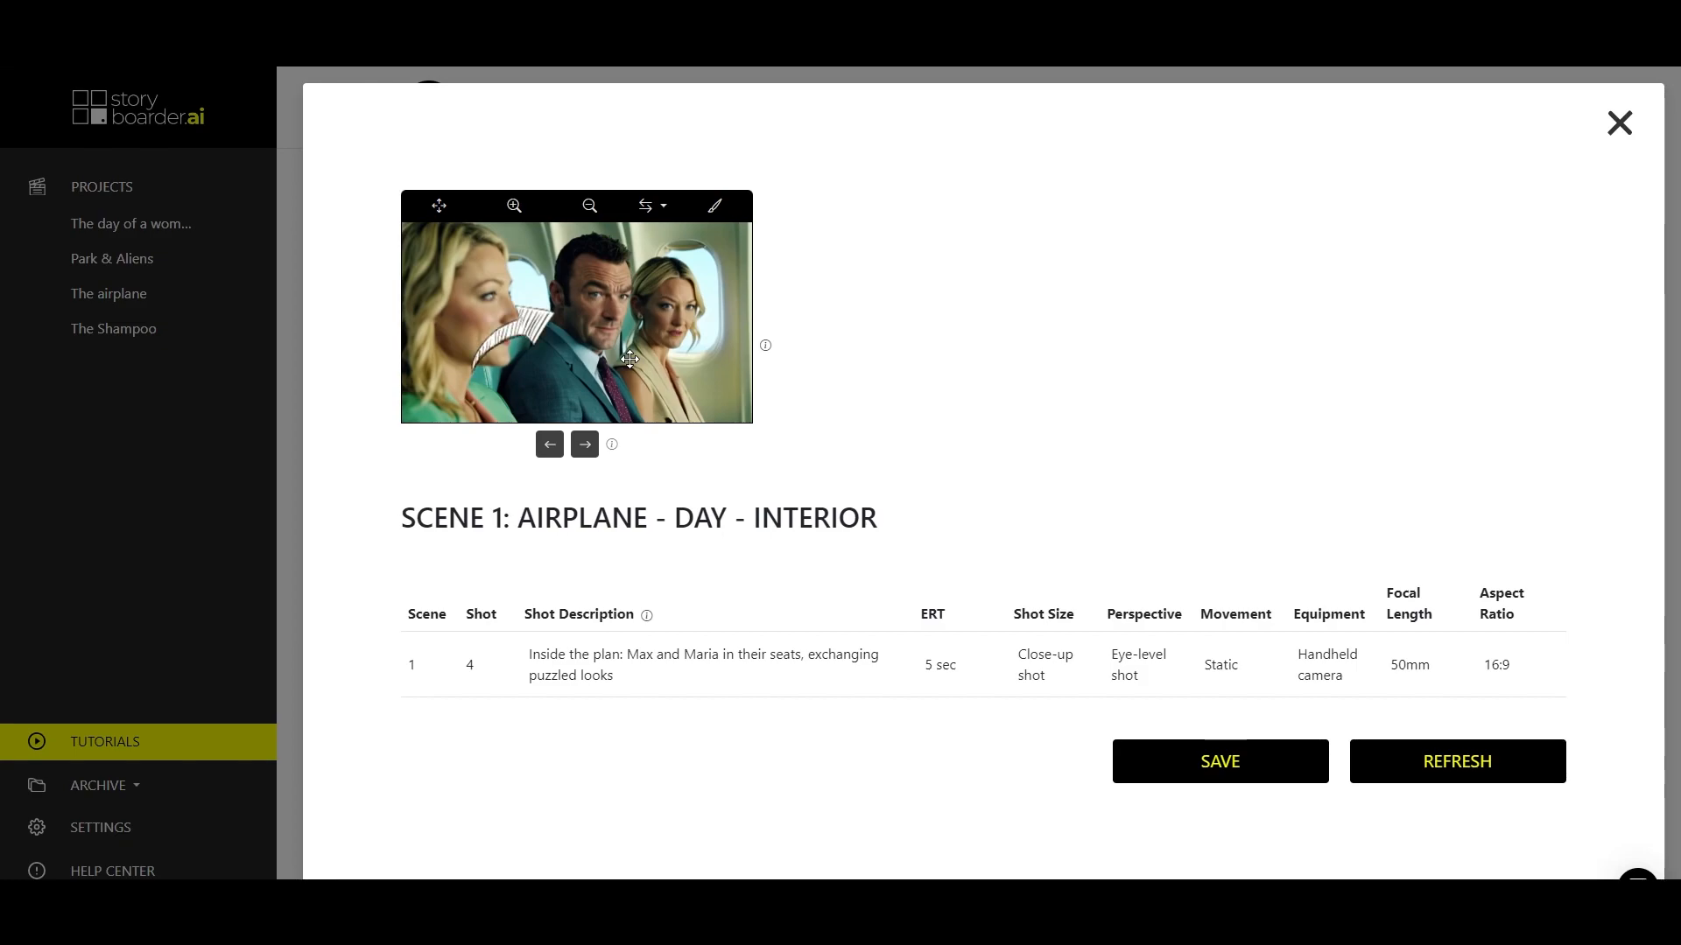
click(529, 323)
drag(554, 306, 495, 280)
key(Delete)
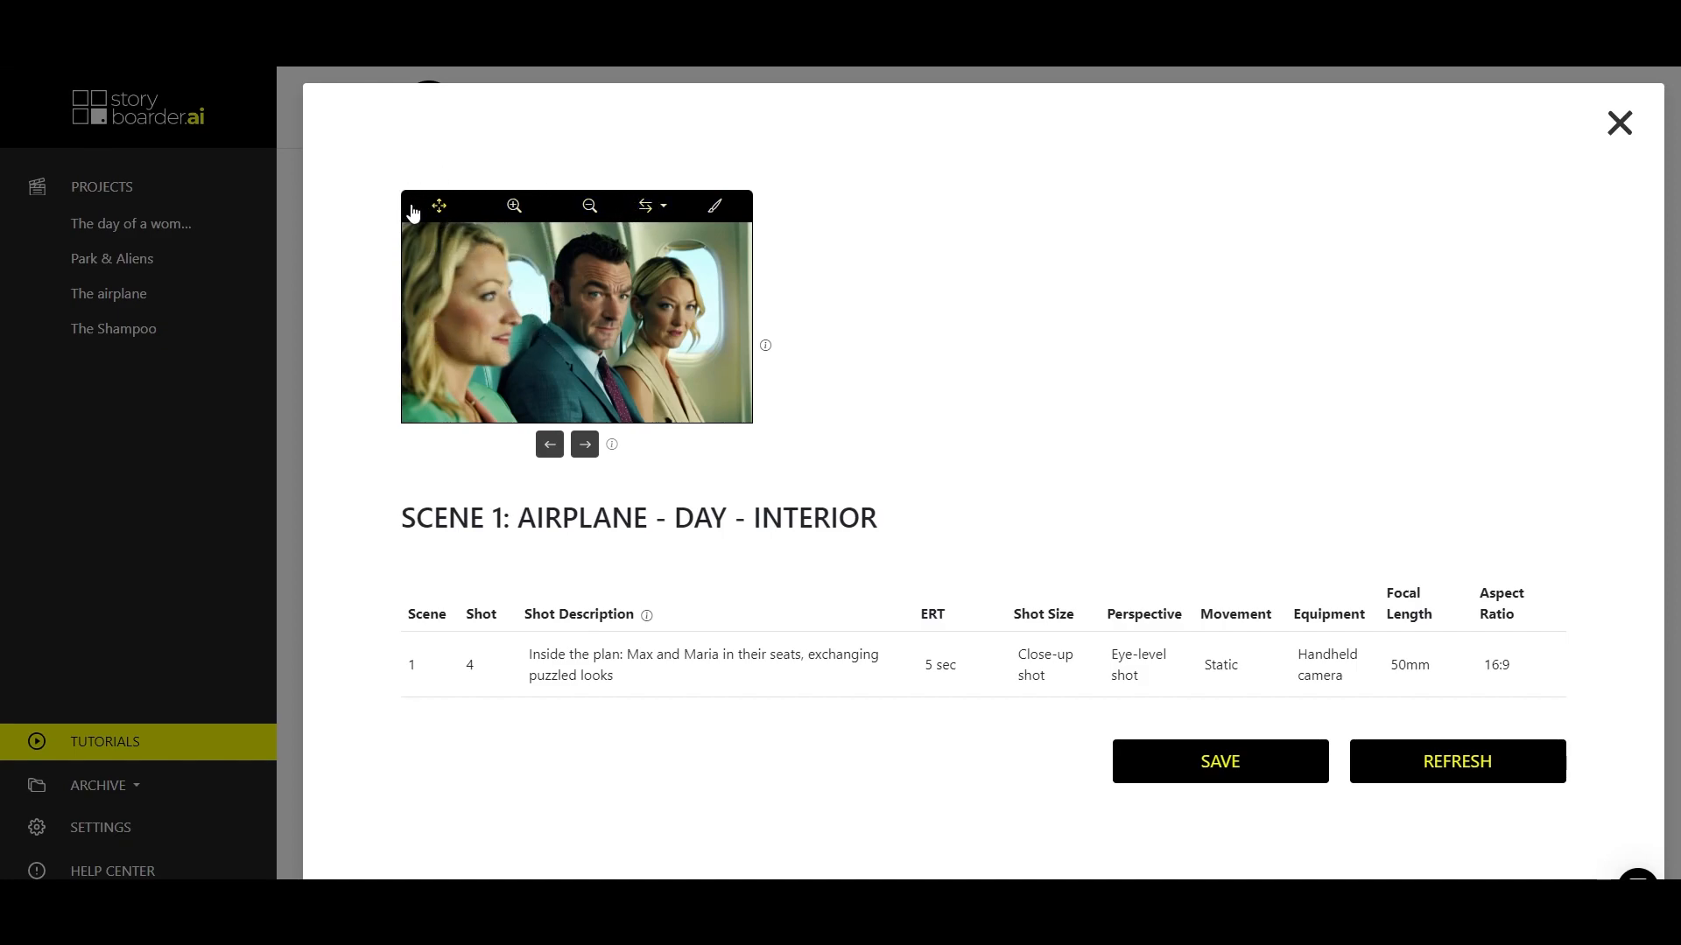
Brush over the dress of the woman beside the window in Scene 1 Shot 4 and inpaint it with the prompt "pinkish color".
click(716, 208)
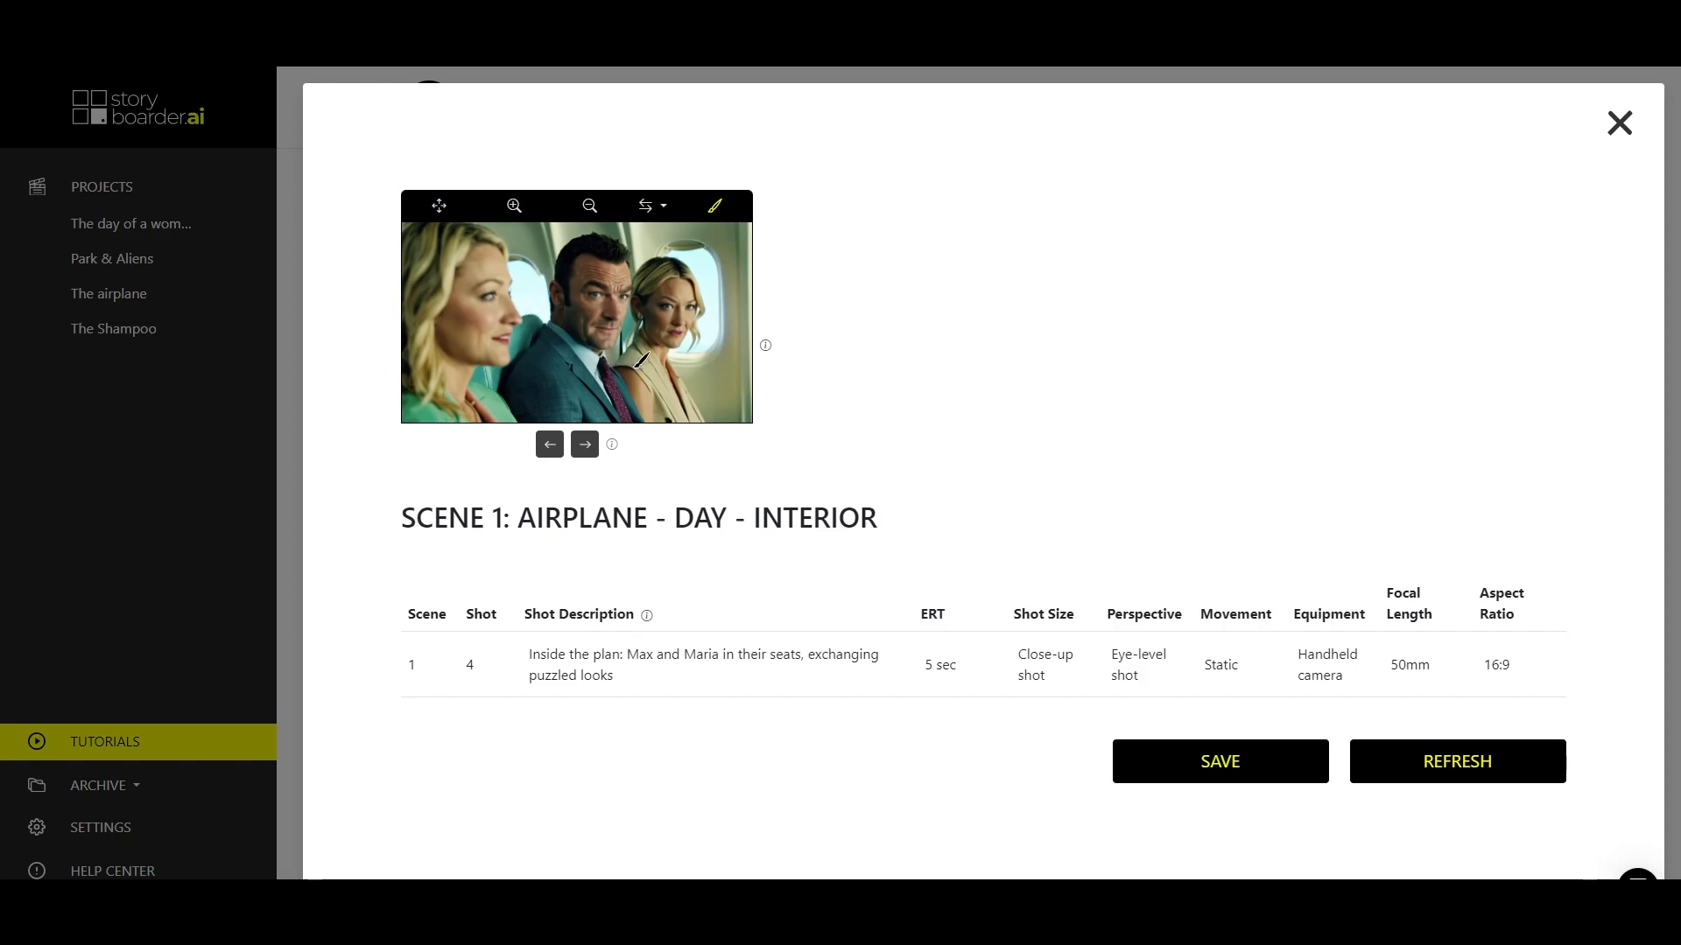
key(Escape)
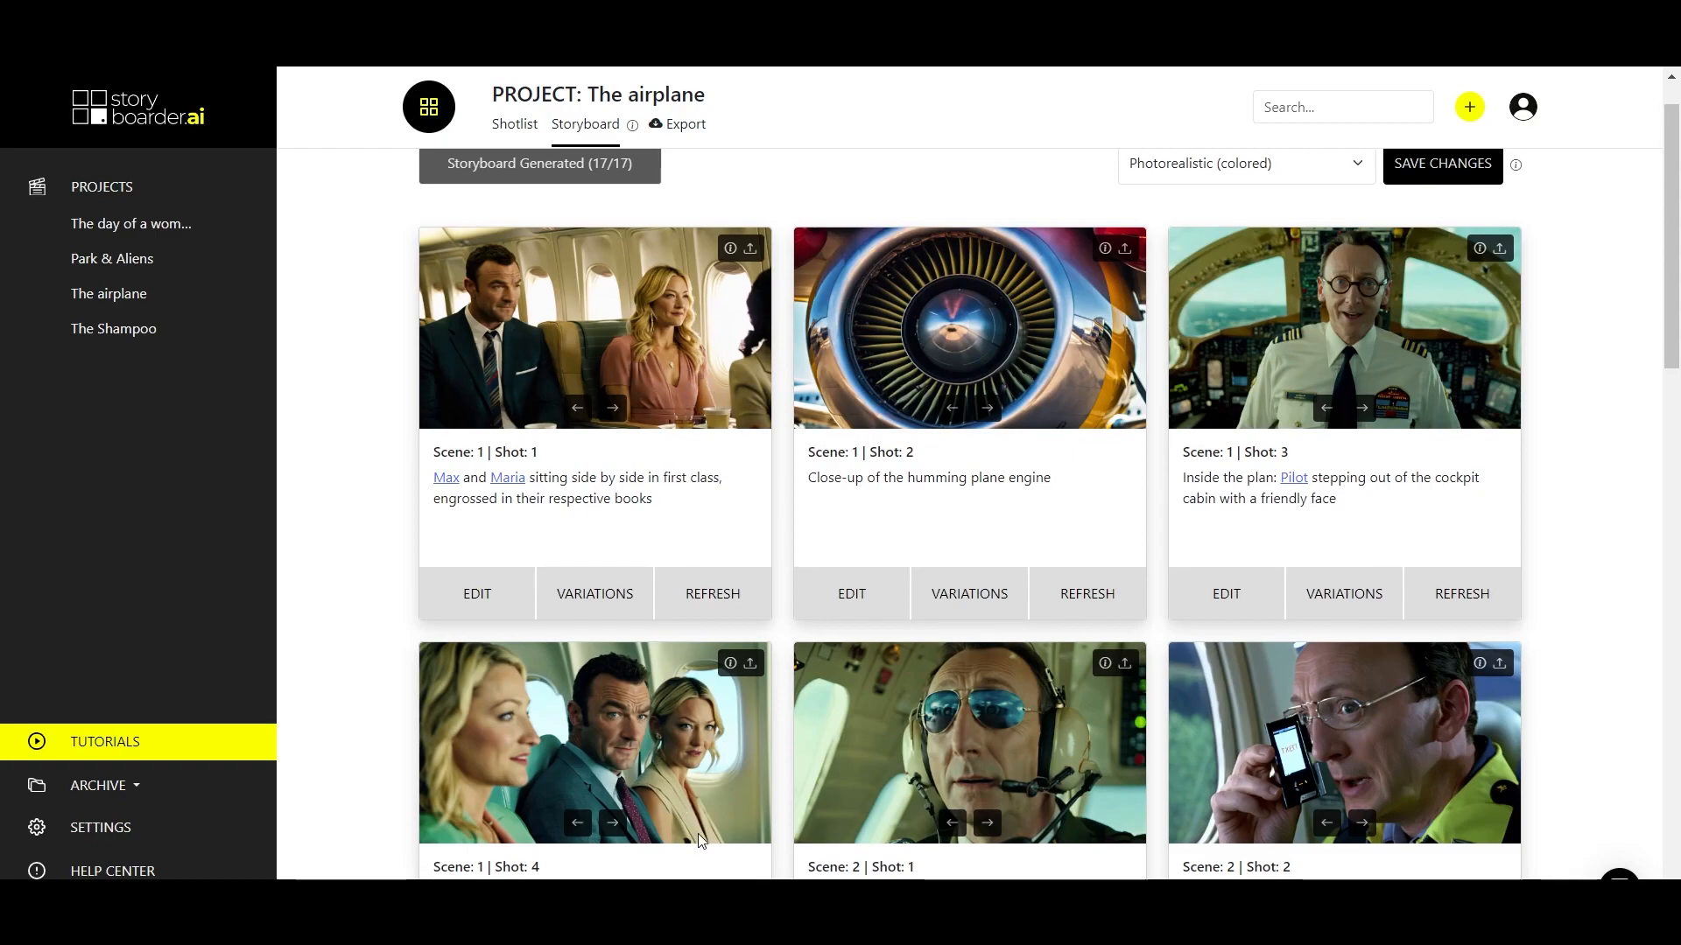
scroll(674, 785, down, 2)
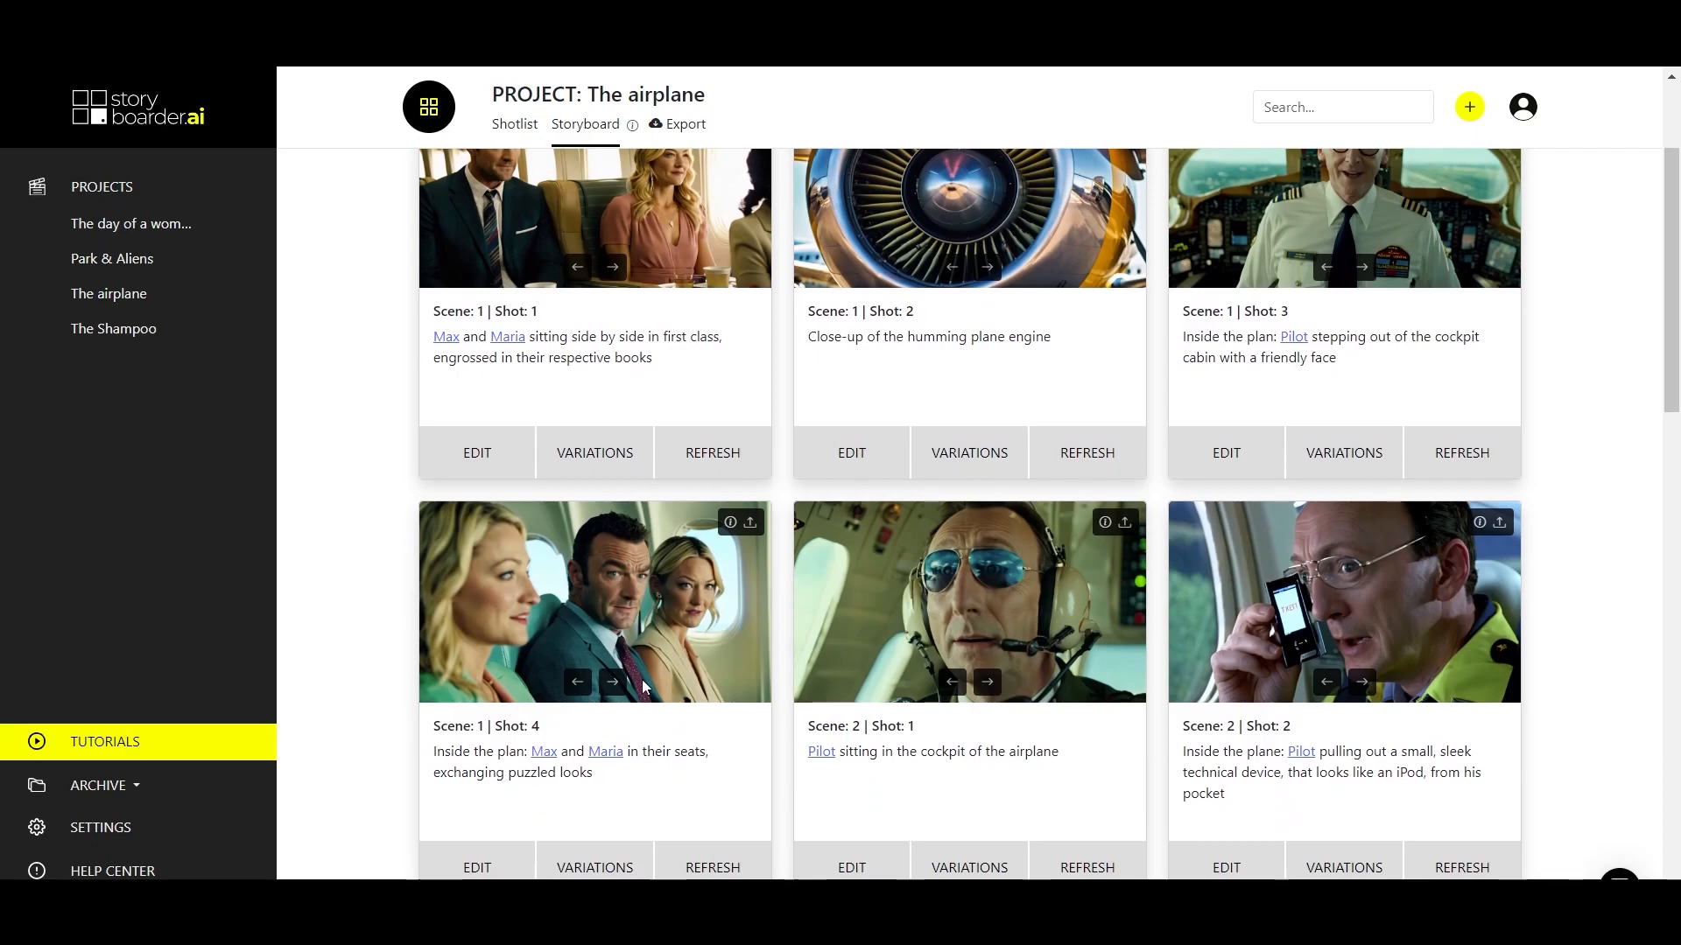
click(487, 862)
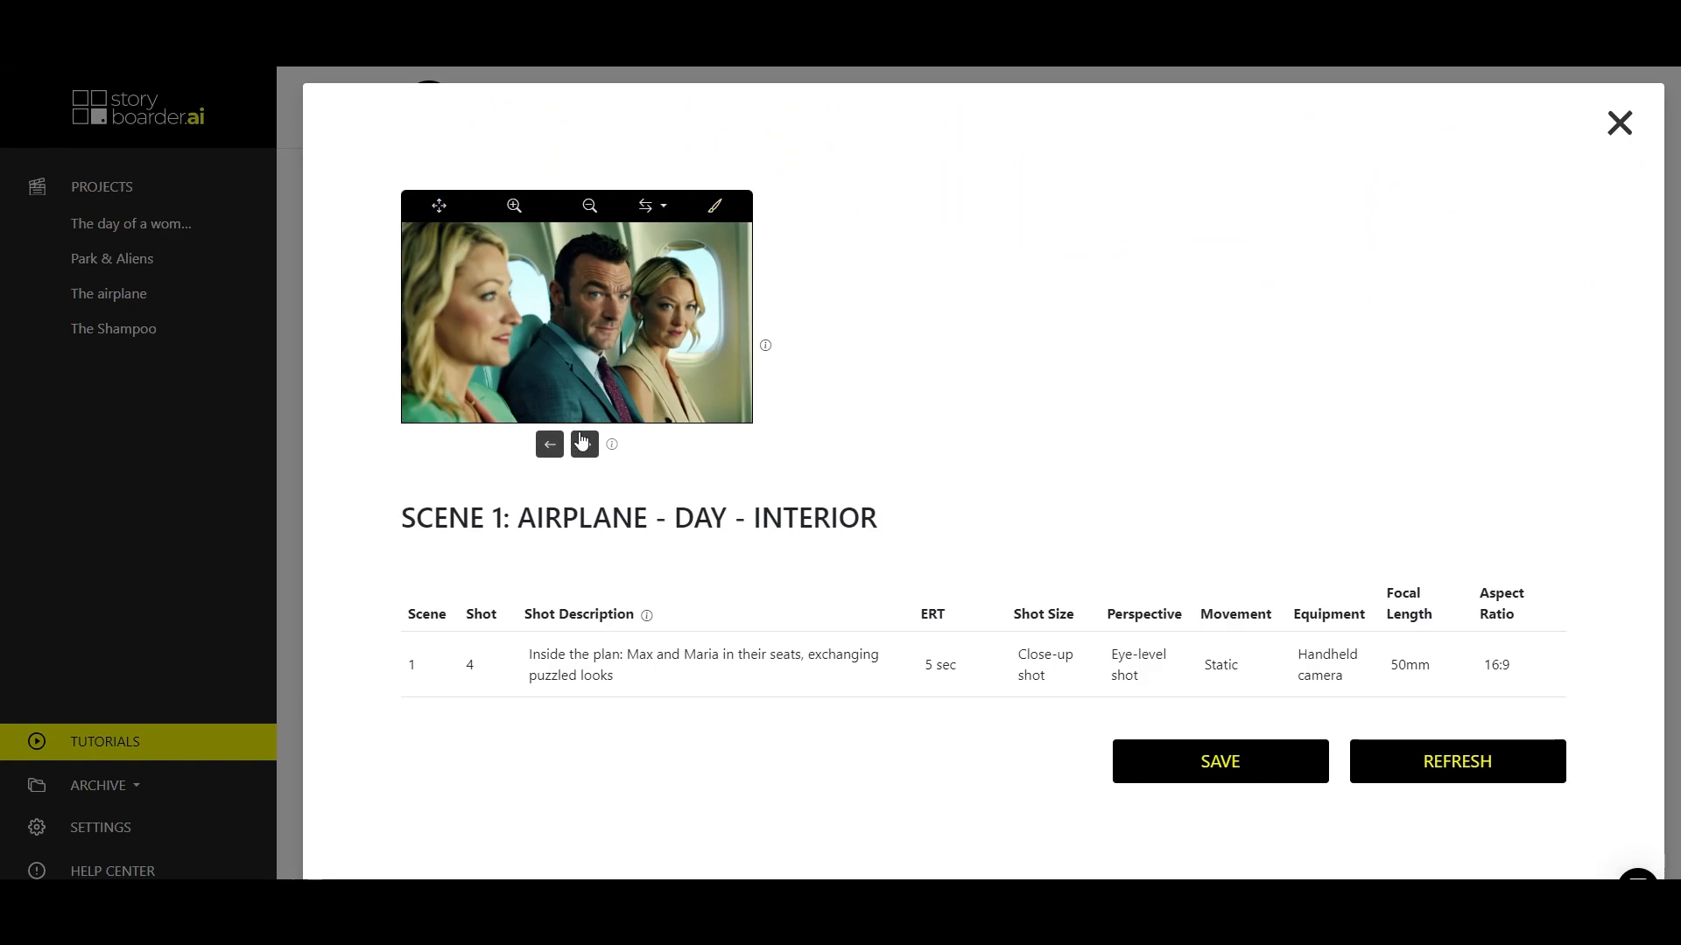
click(716, 208)
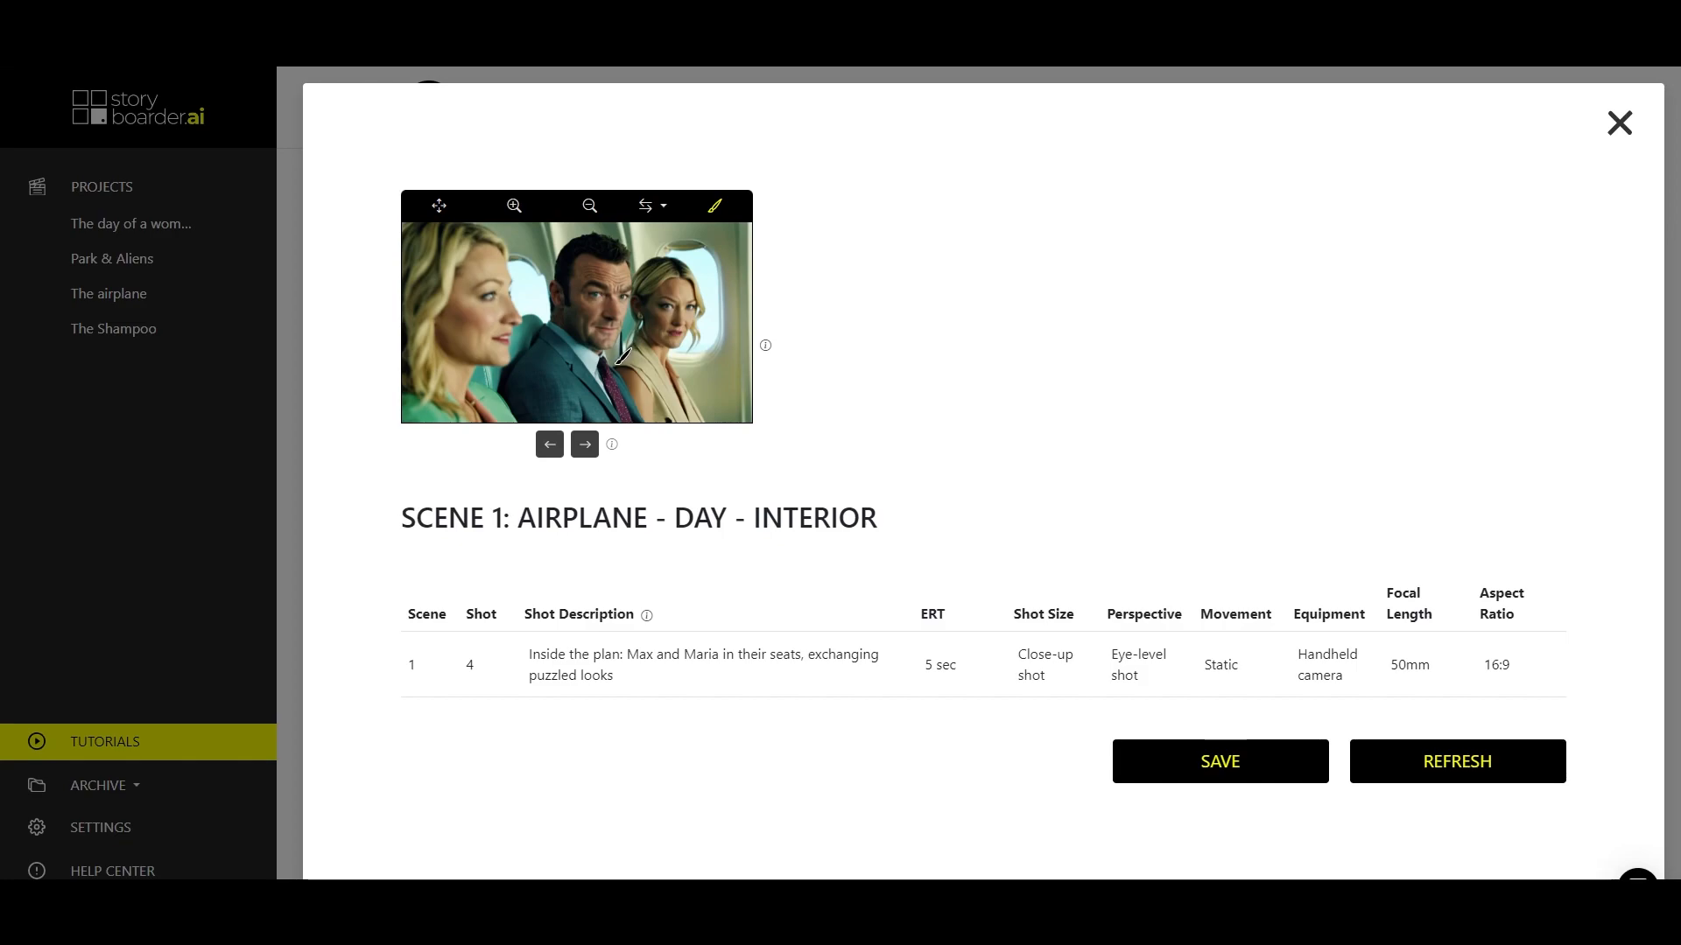
mouse_move(617, 364)
mouse_down()
mouse_move(670, 365)
mouse_move(684, 419)
mouse_move(659, 418)
mouse_move(676, 370)
mouse_move(691, 422)
mouse_up()
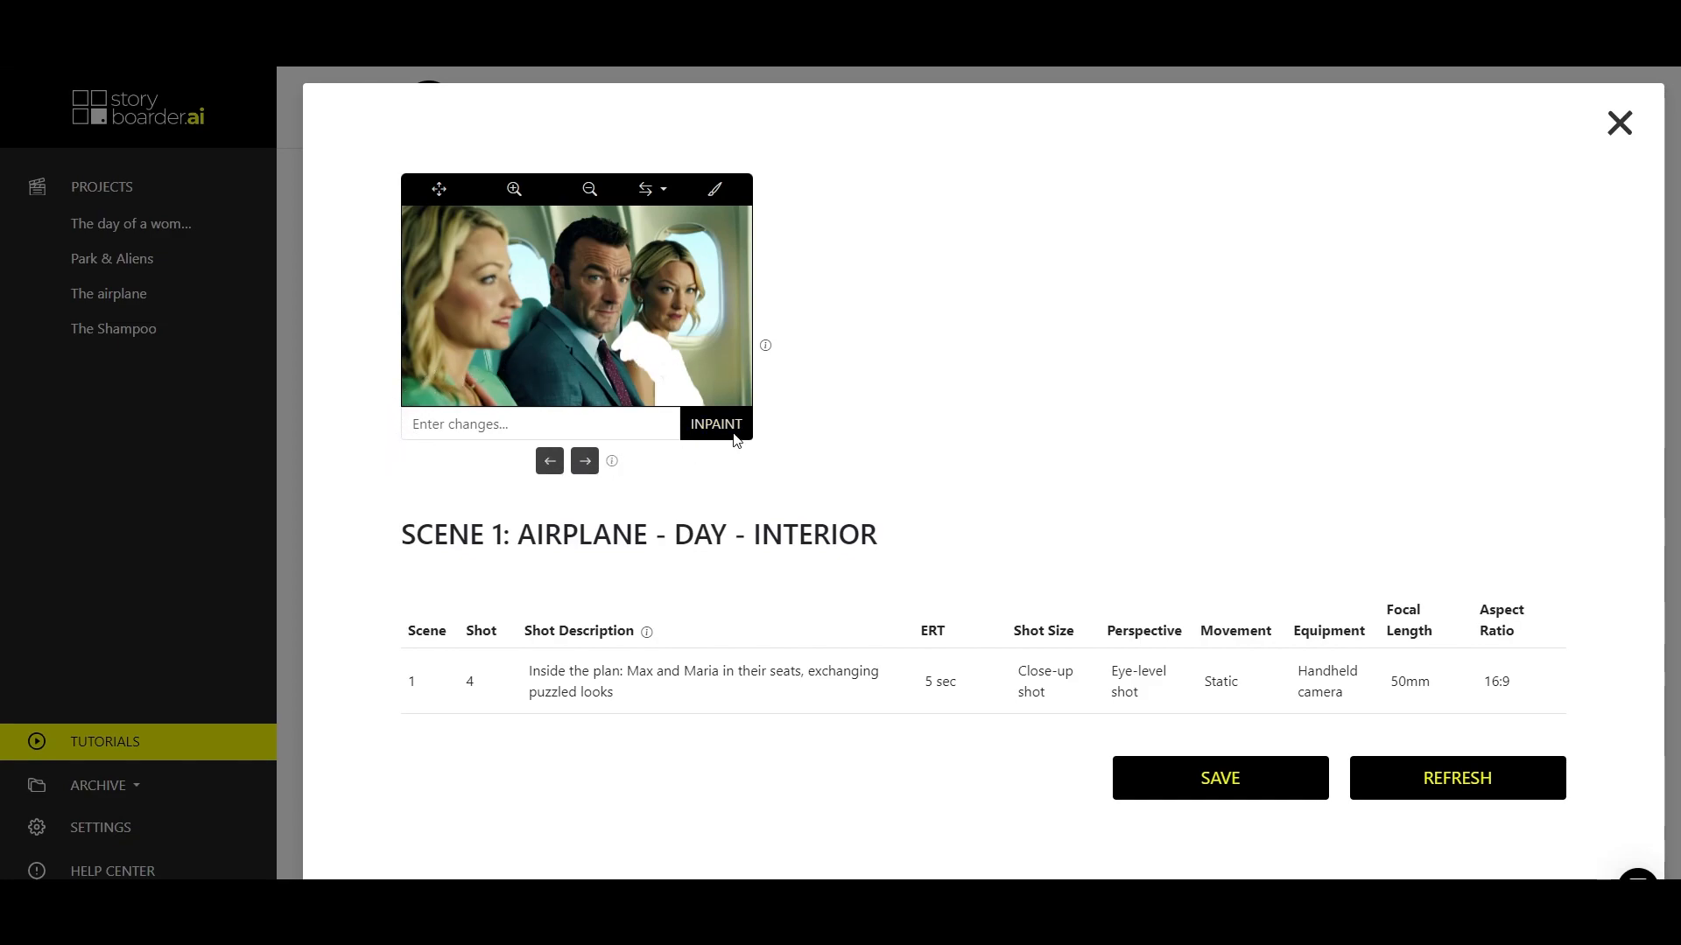
click(538, 420)
text(pinkish color)
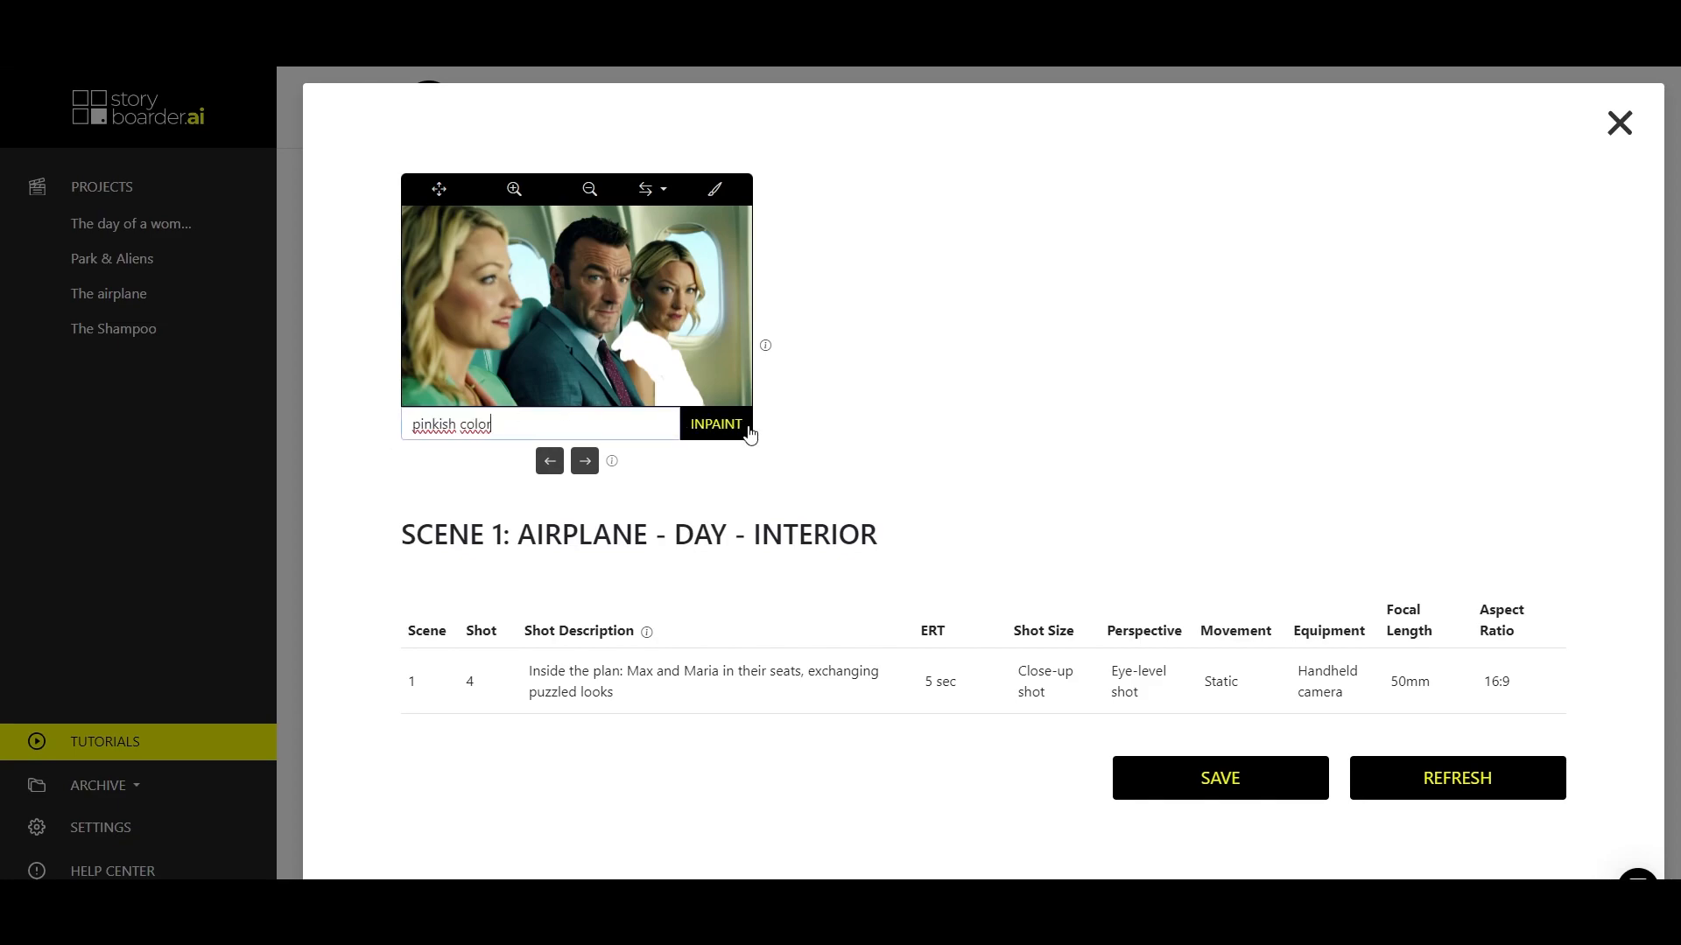
click(720, 426)
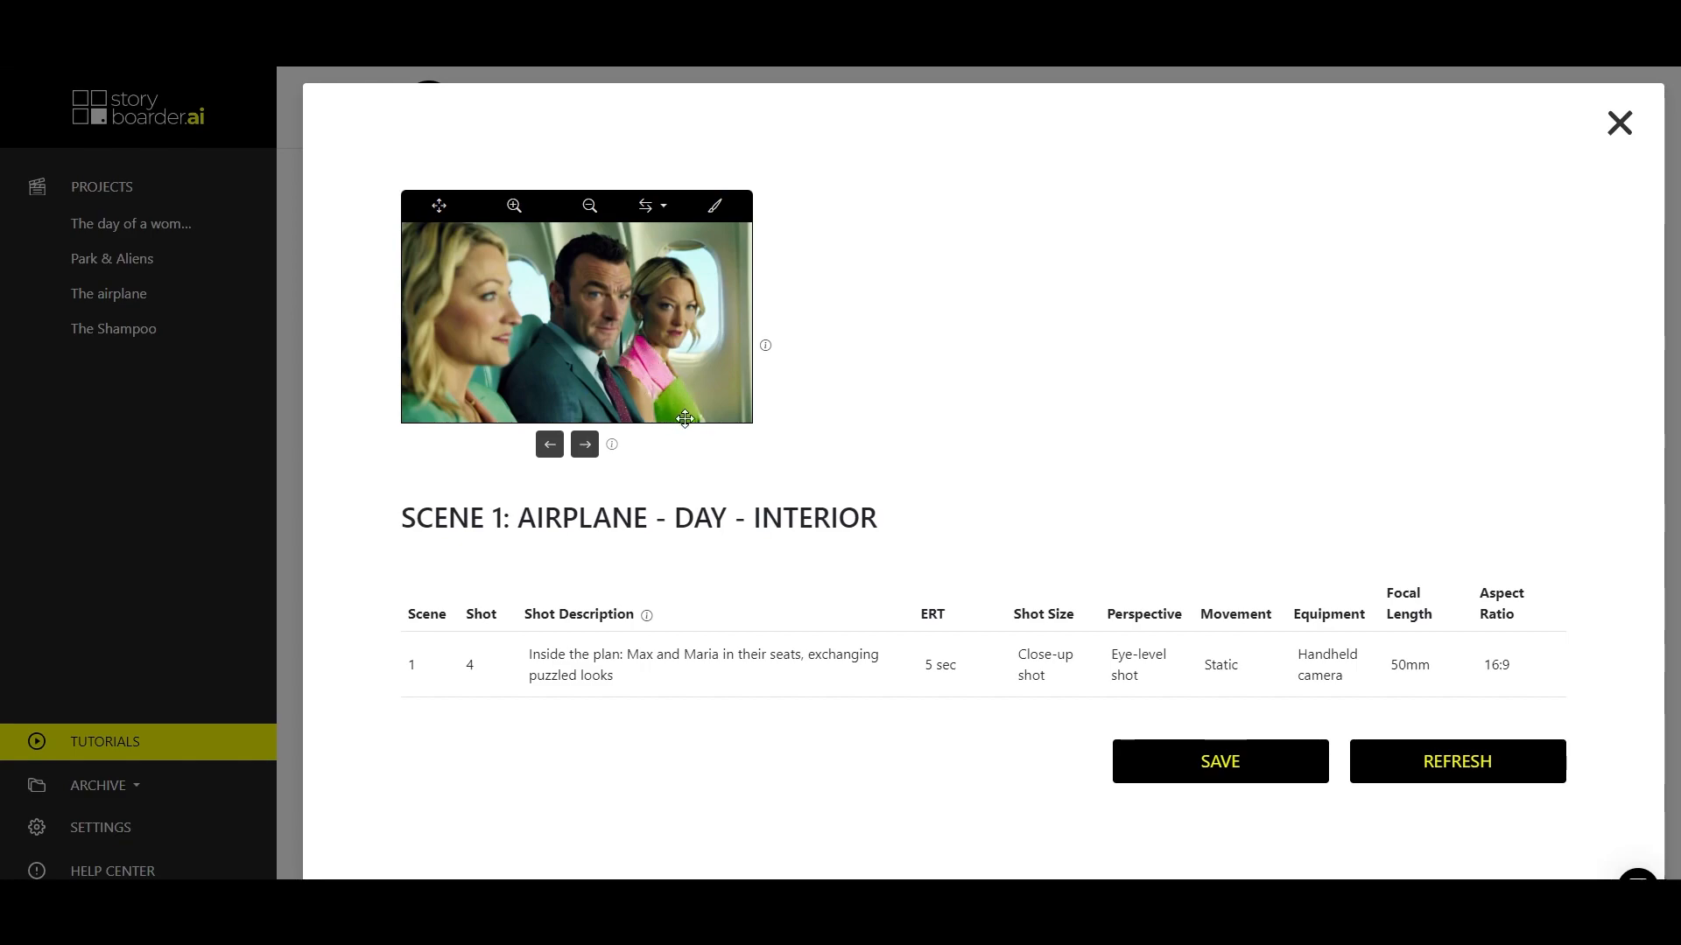
Compare the inpainted versions, choose the one with the complete light pink outfit, save it and return to the storyboard.
click(550, 446)
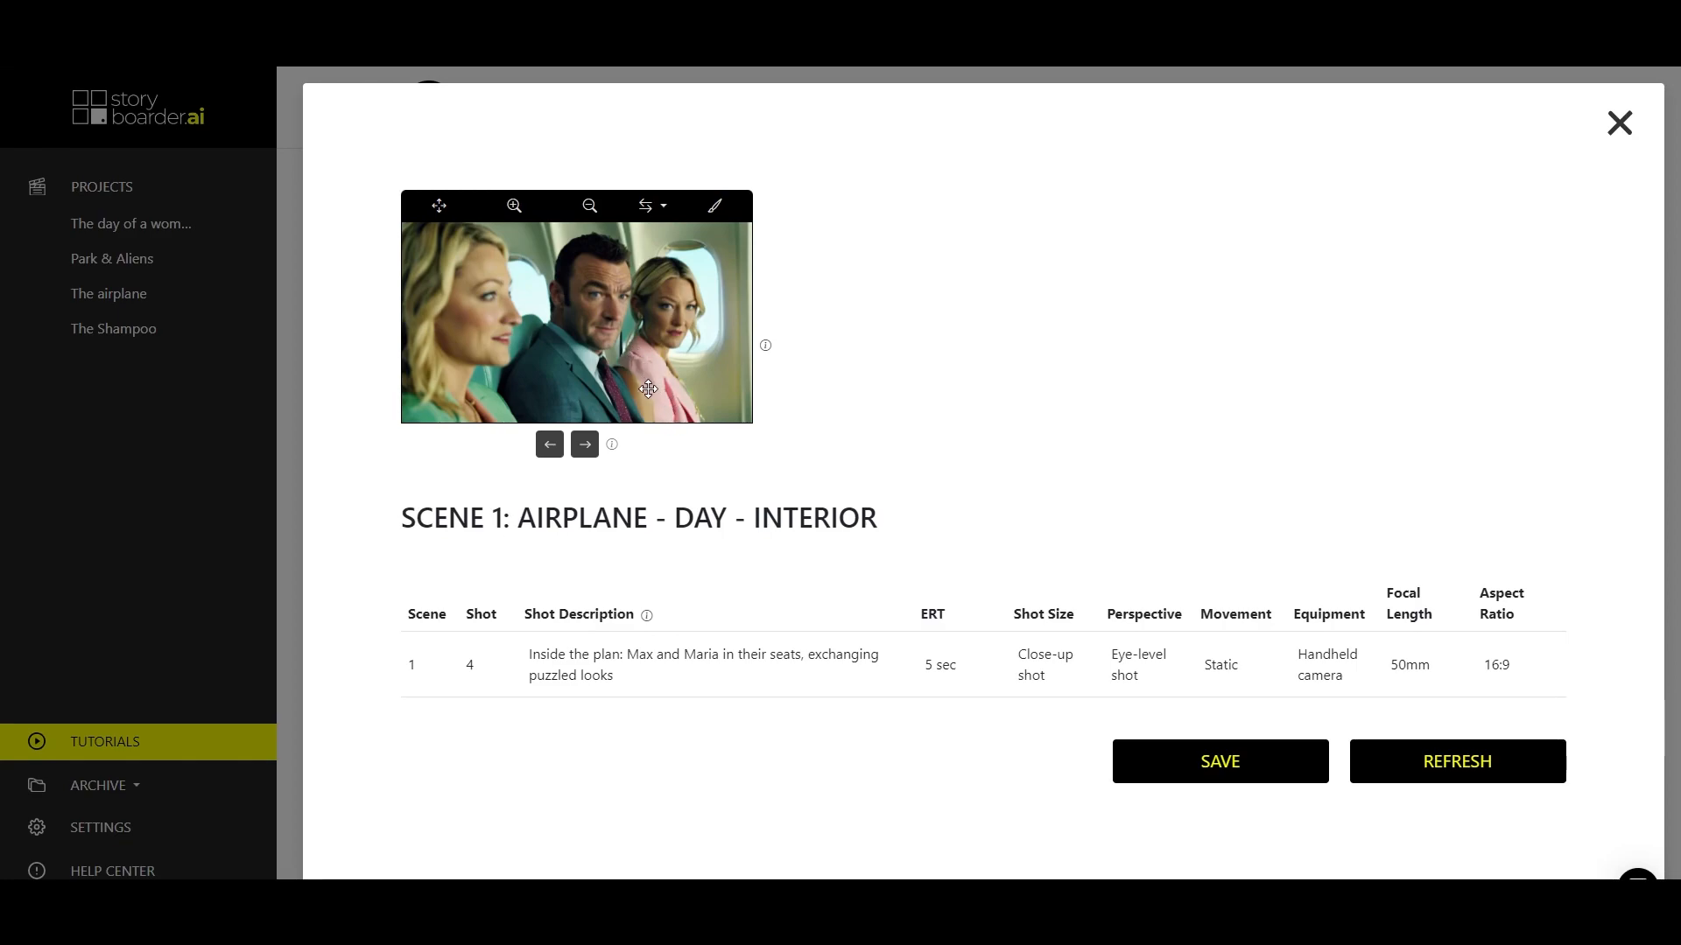
click(551, 446)
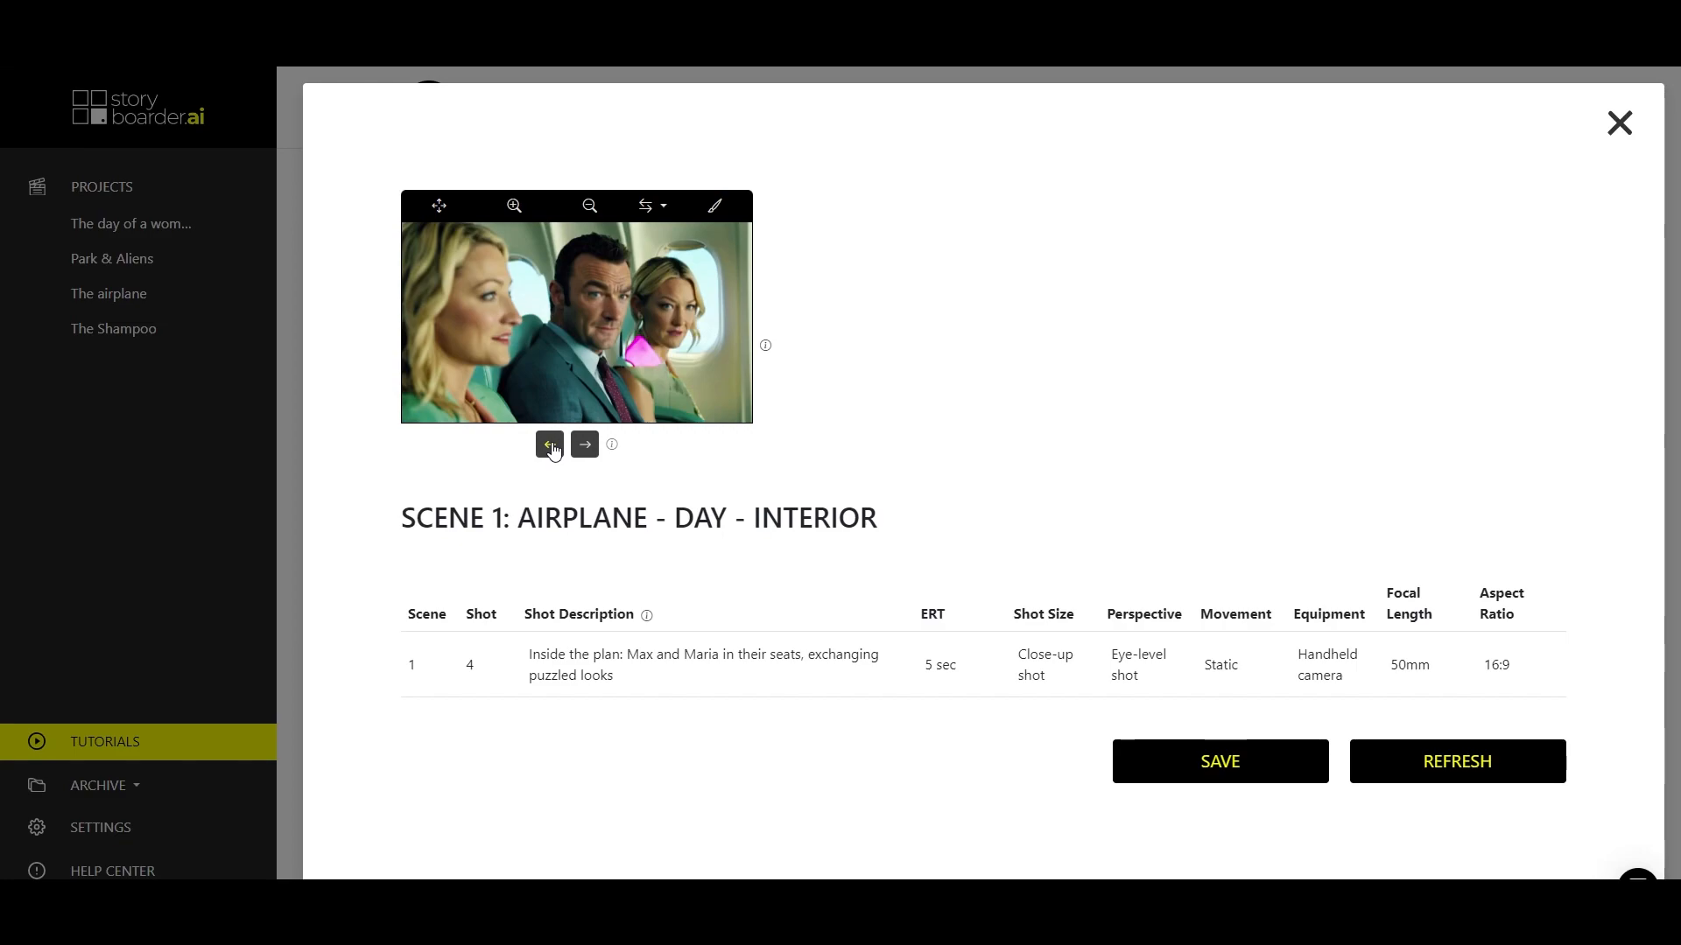
click(550, 446)
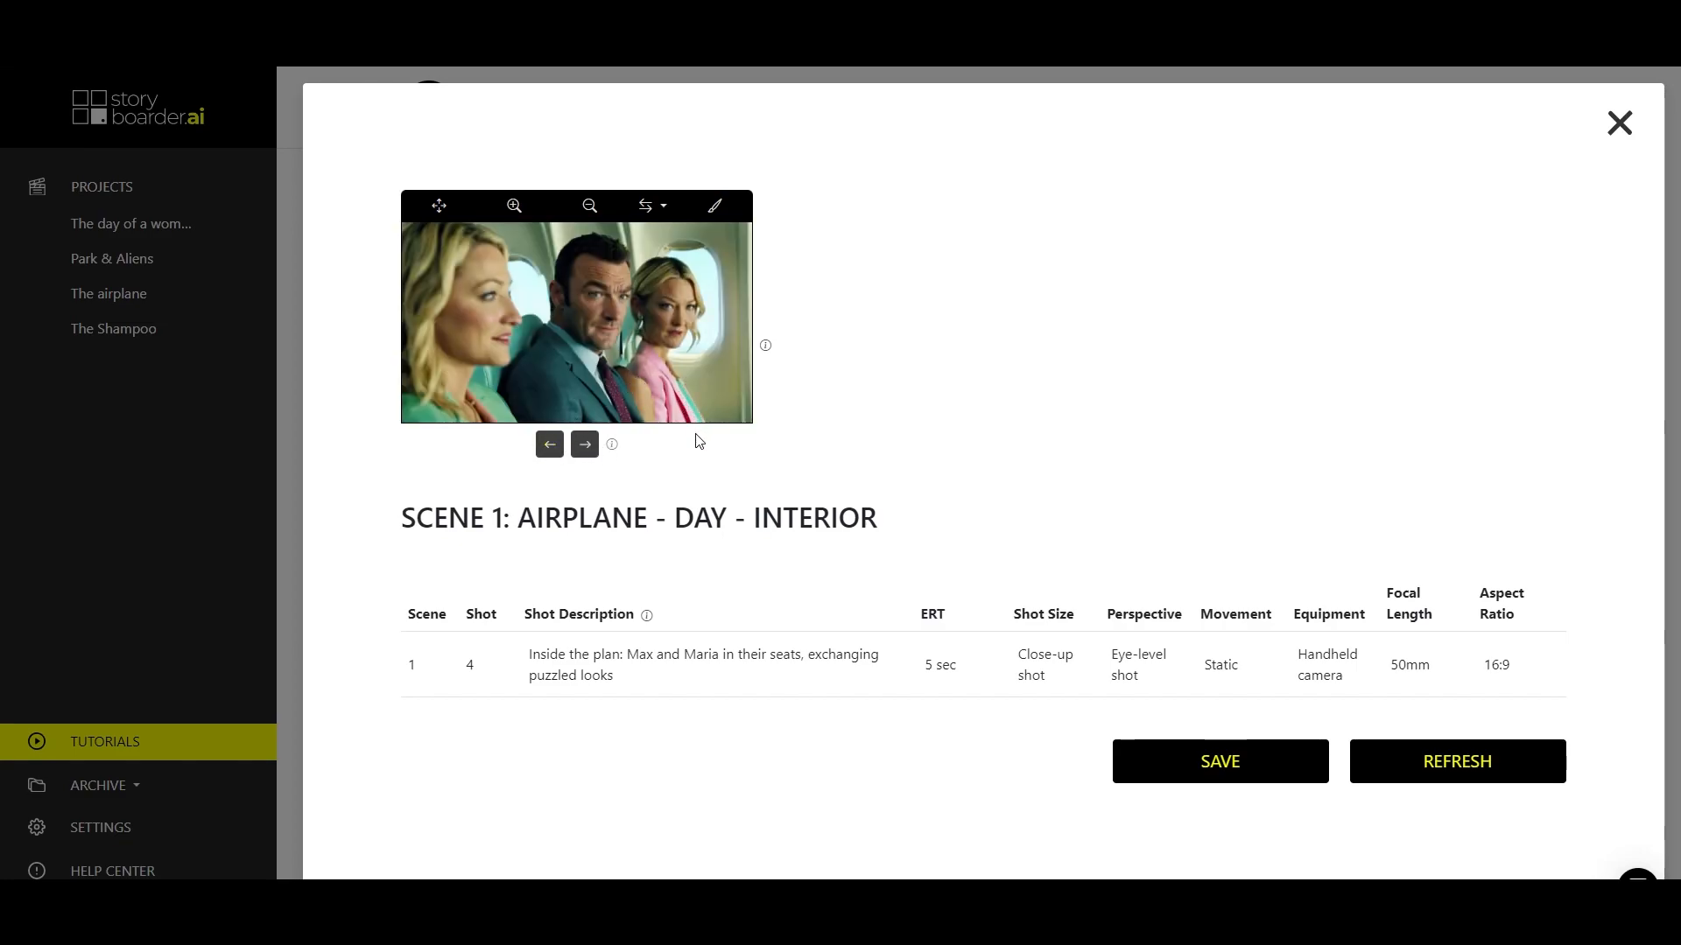
click(585, 446)
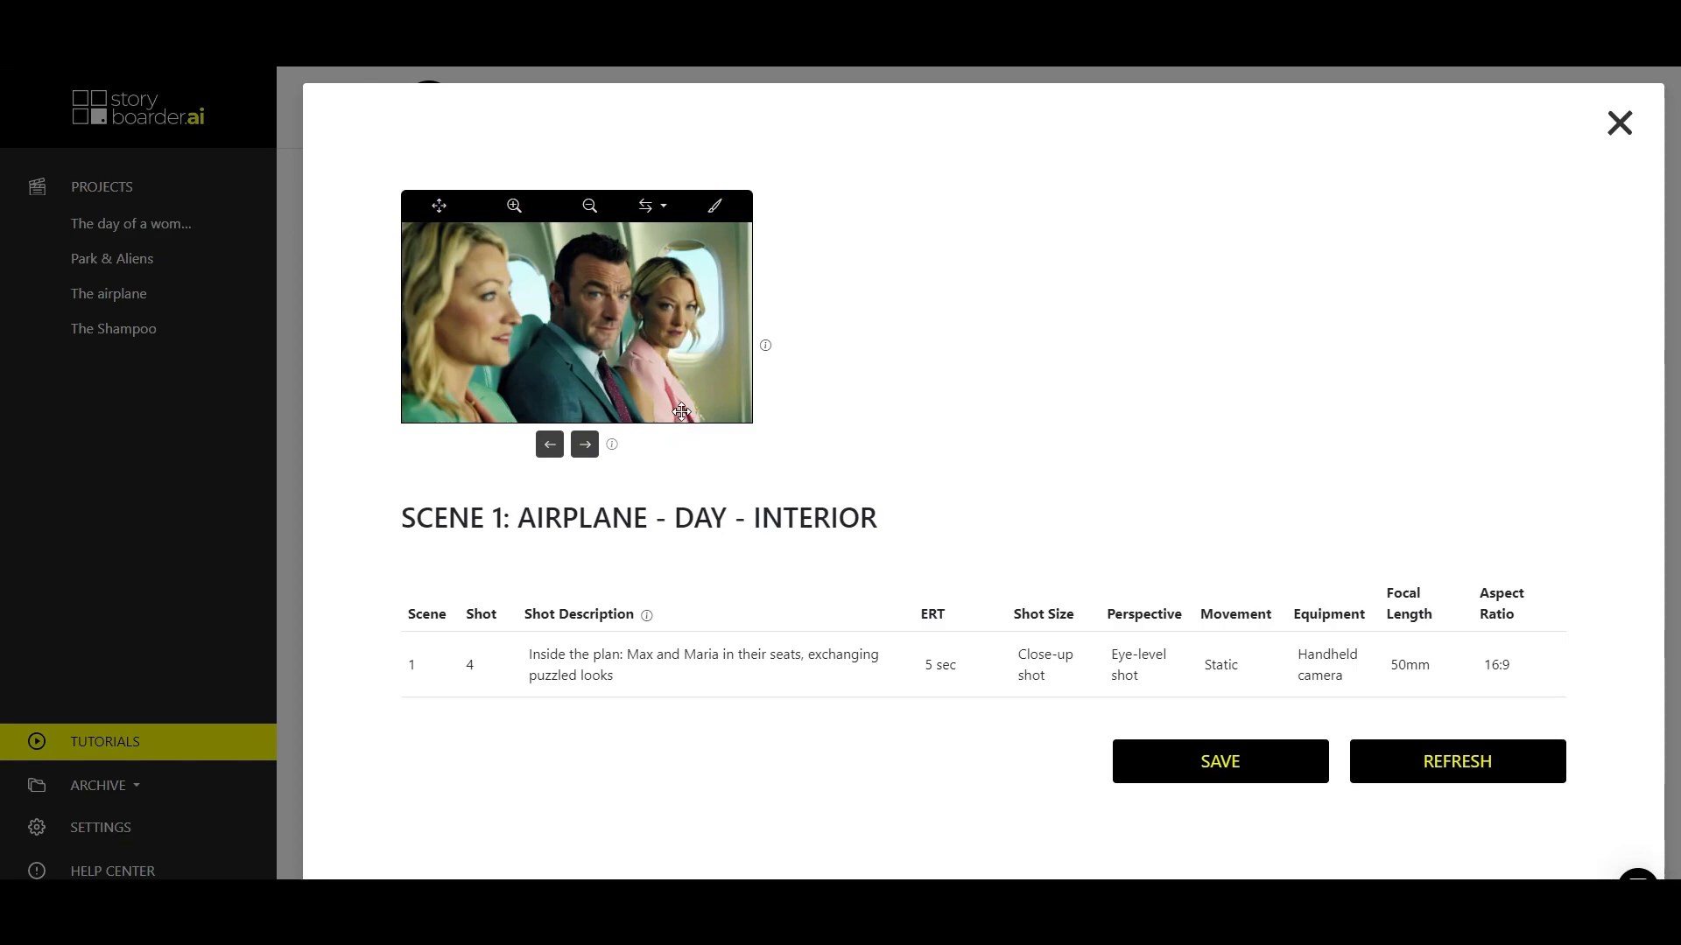
click(1211, 761)
click(1619, 125)
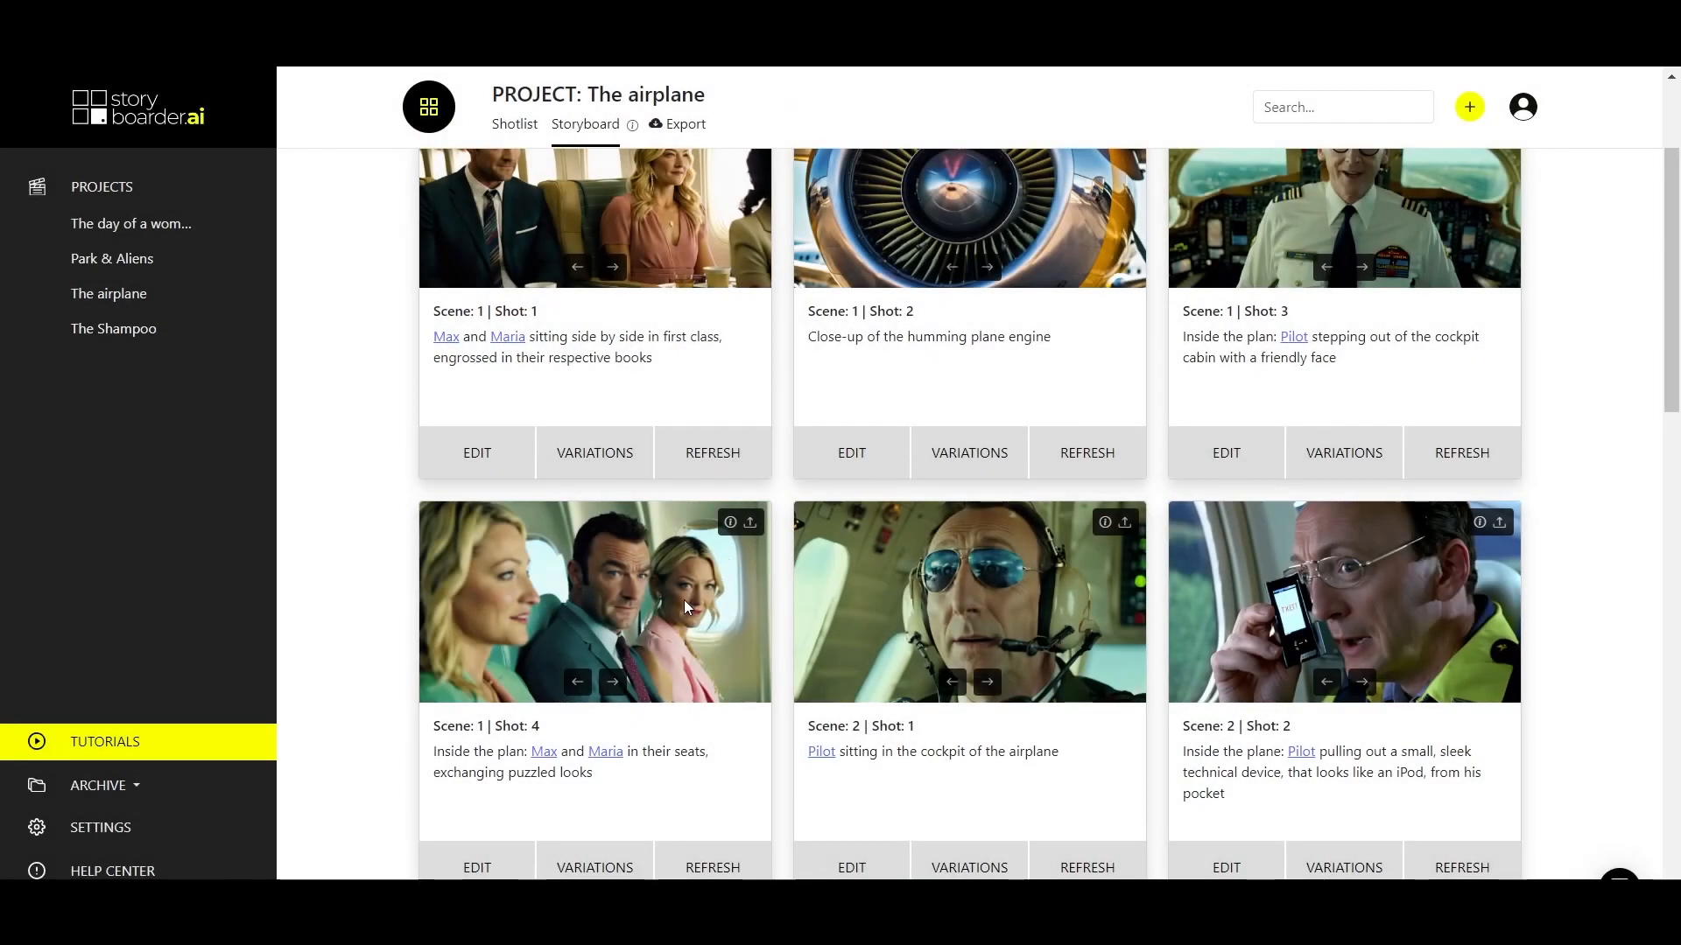
Generate a variation of the Scene 1 Shot 4 image.
scroll(681, 396, down, 2)
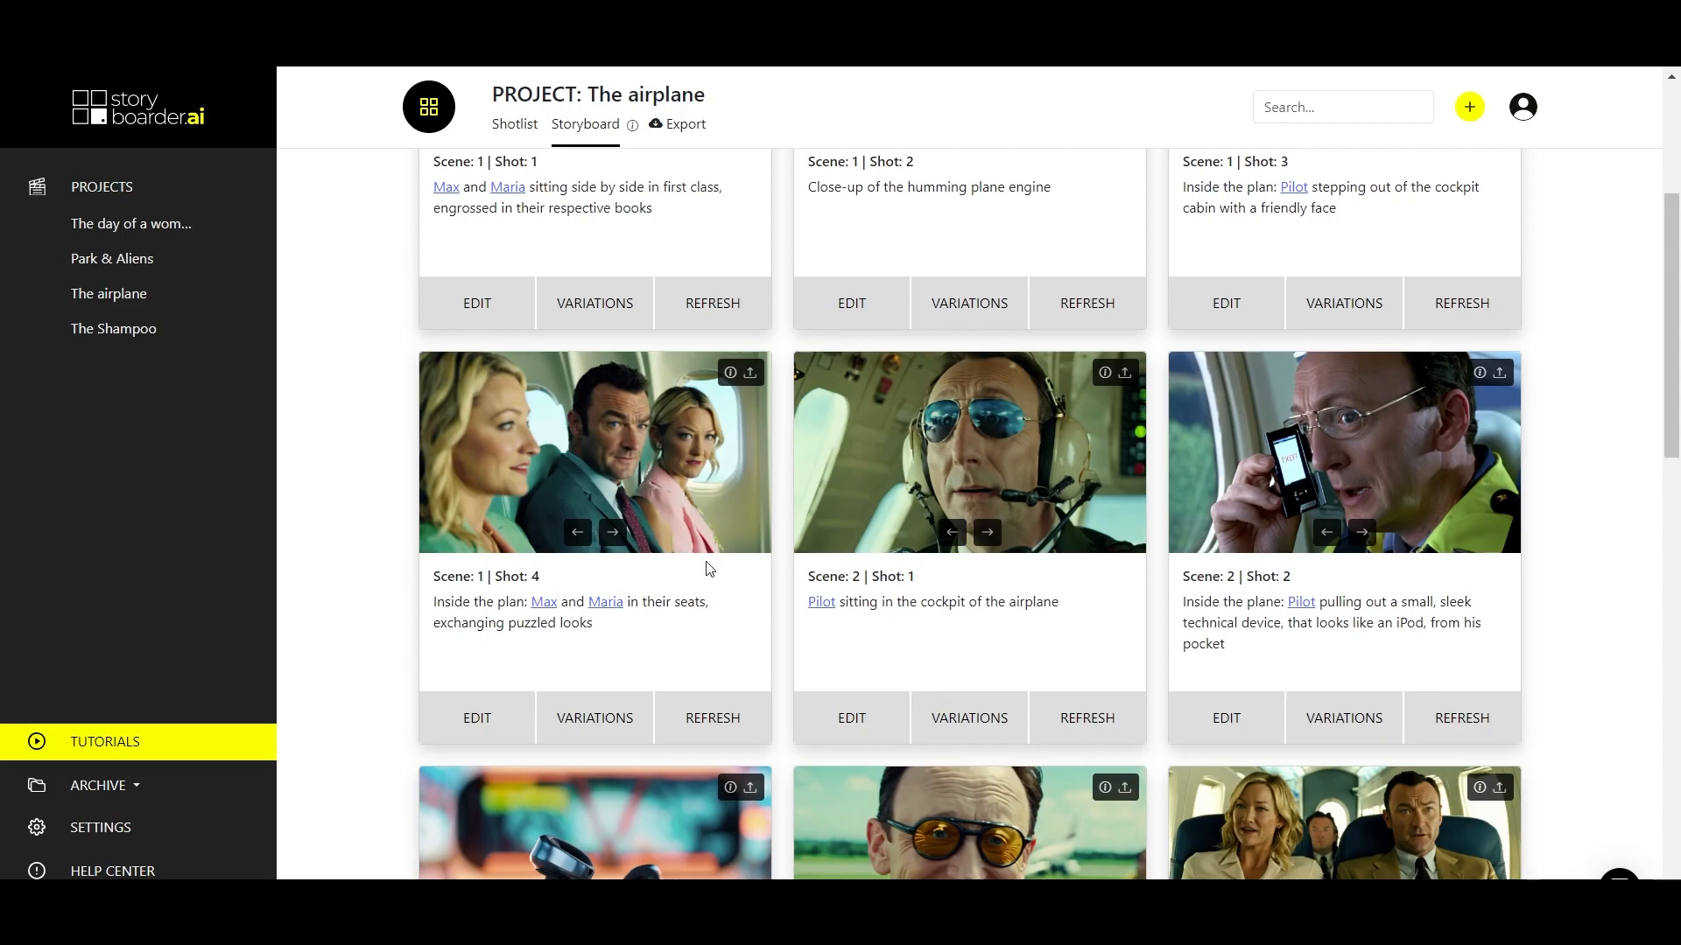
click(589, 727)
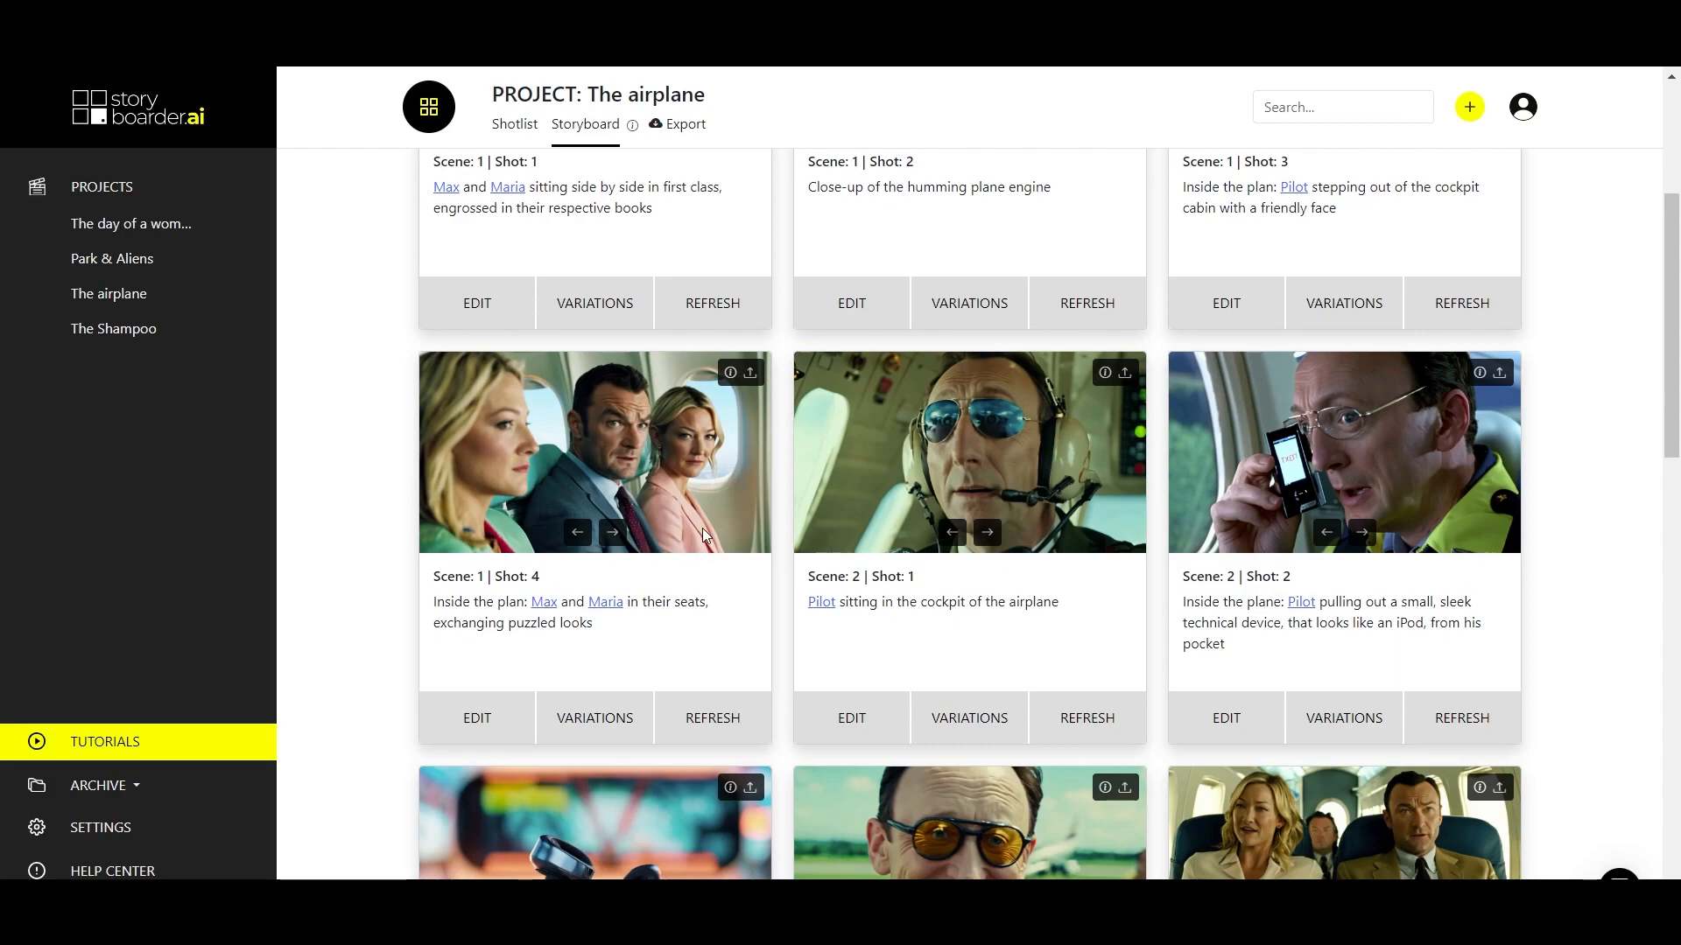
scroll(702, 528, up, 3)
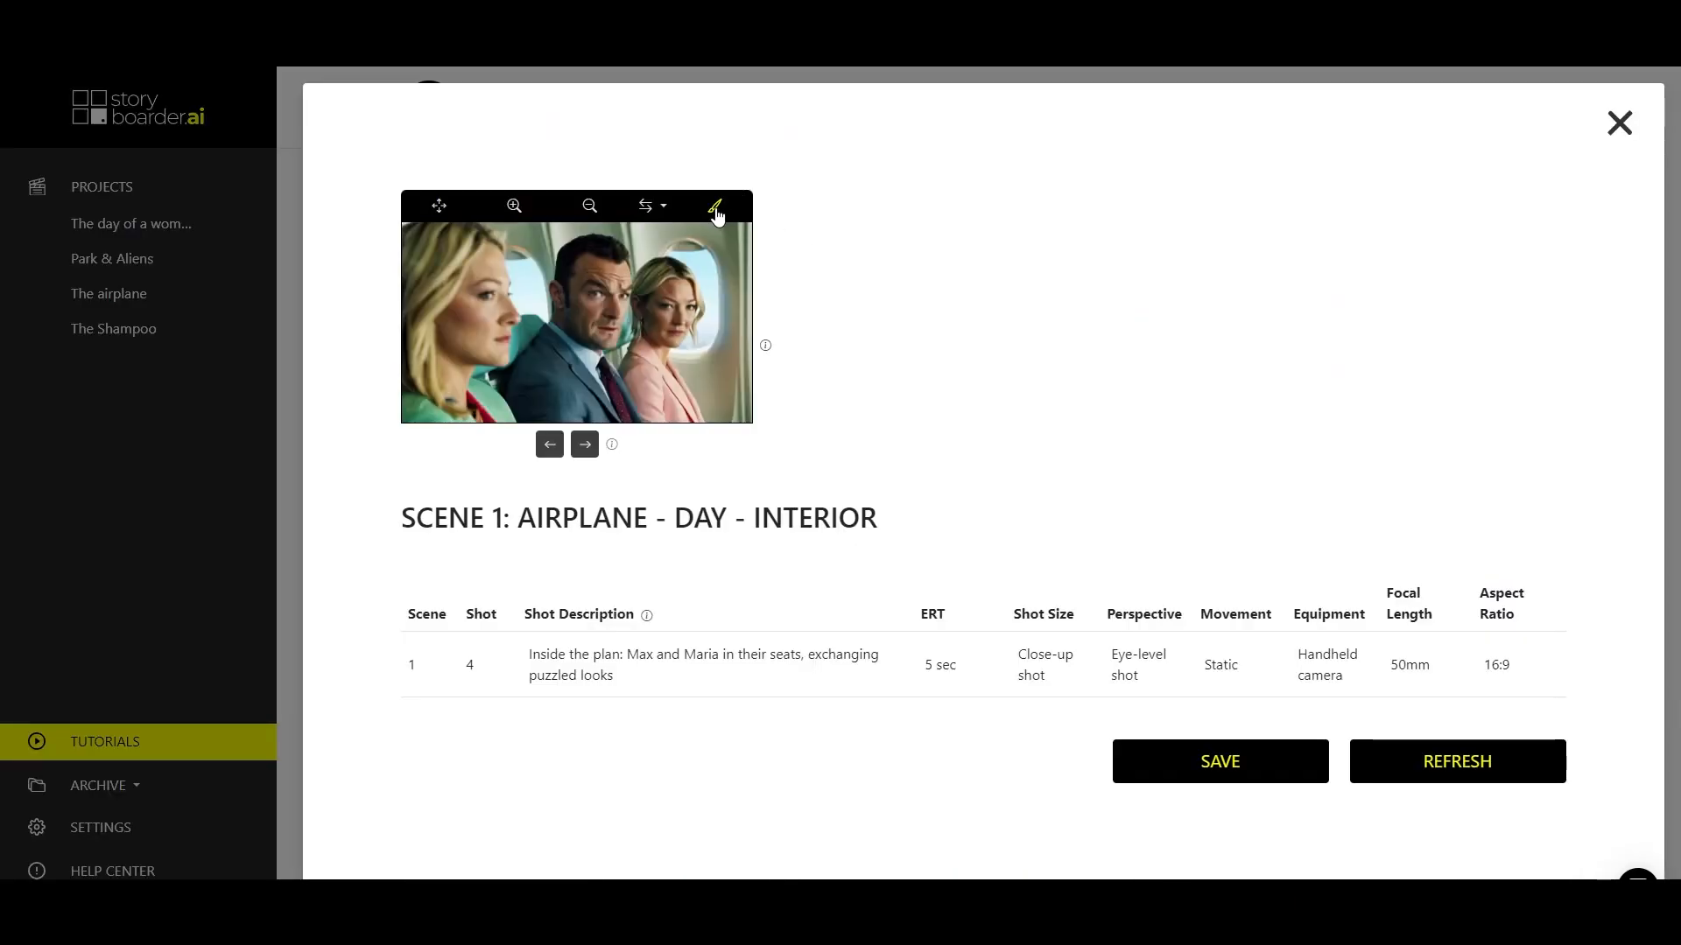
click(715, 208)
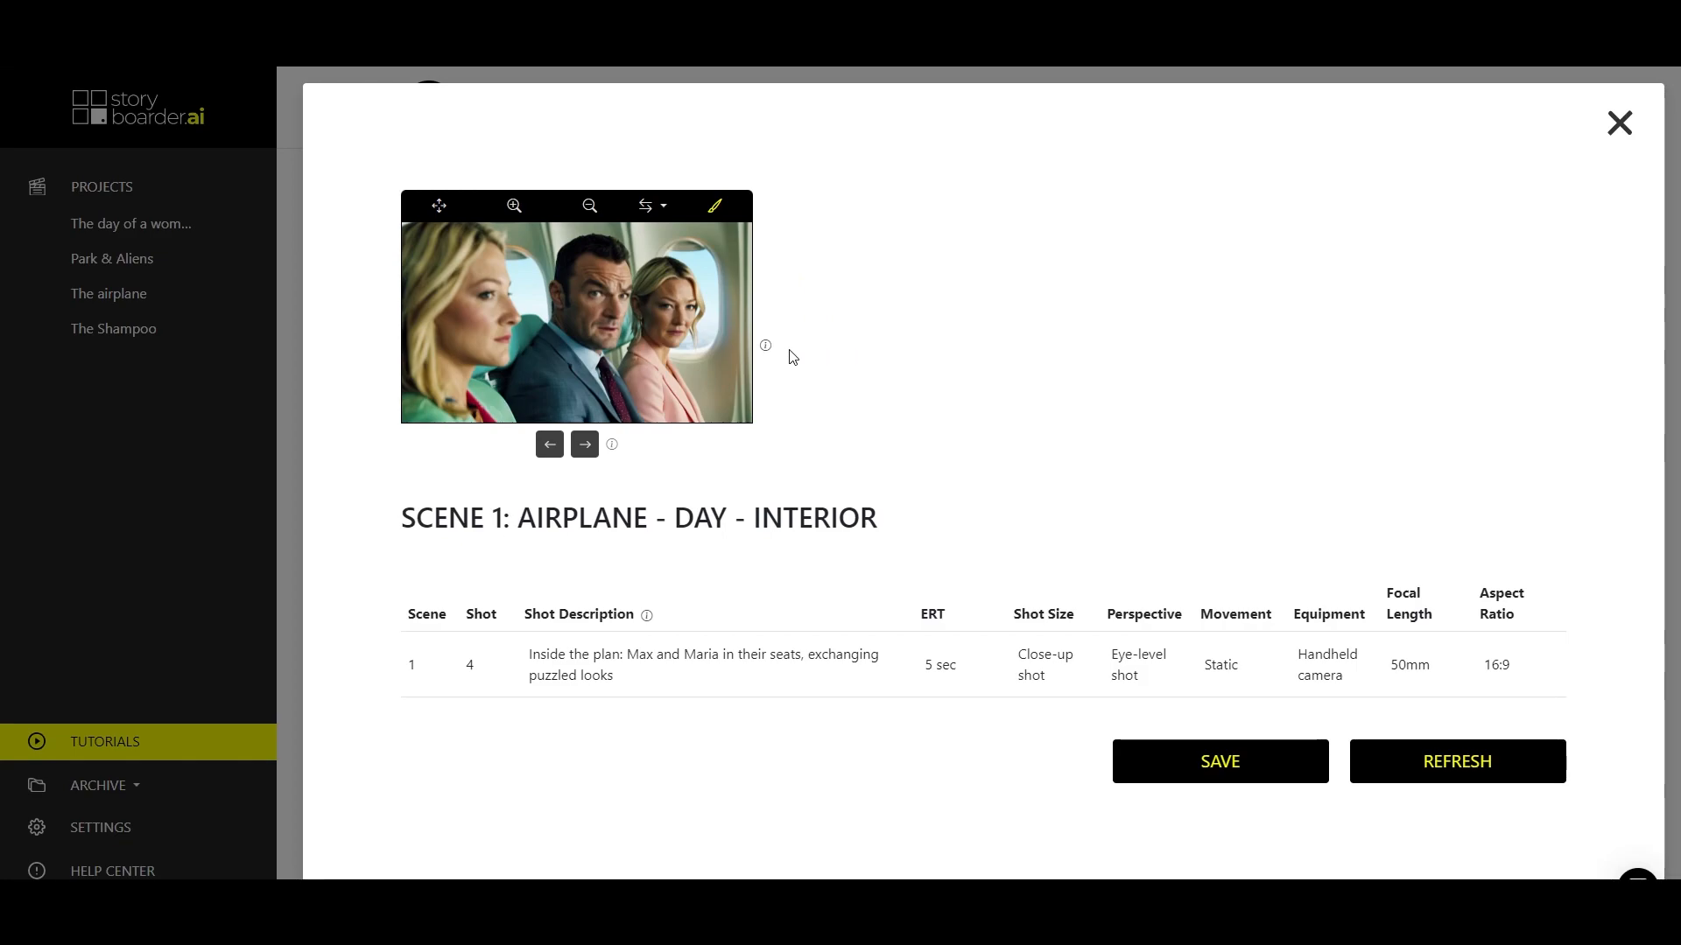
click(1619, 123)
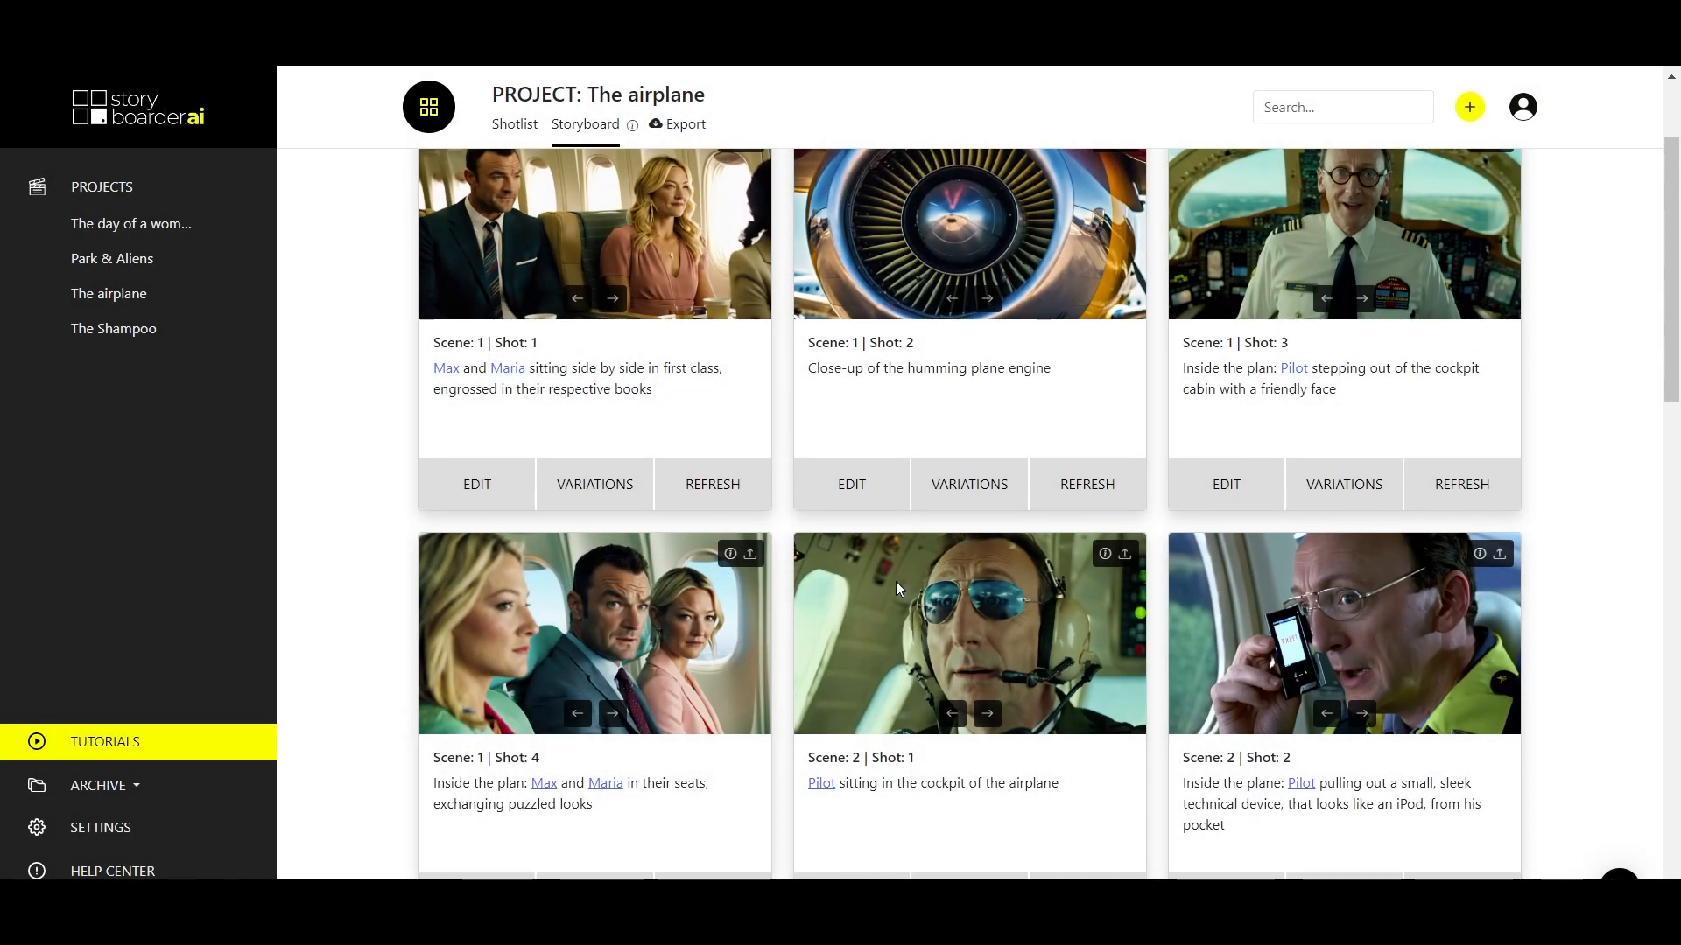
Brush a strip across the grinning pilot's forehead in Scene 2 Shot 4 and inpaint it with a prompt starting with "sc".
scroll(896, 582, down, 6)
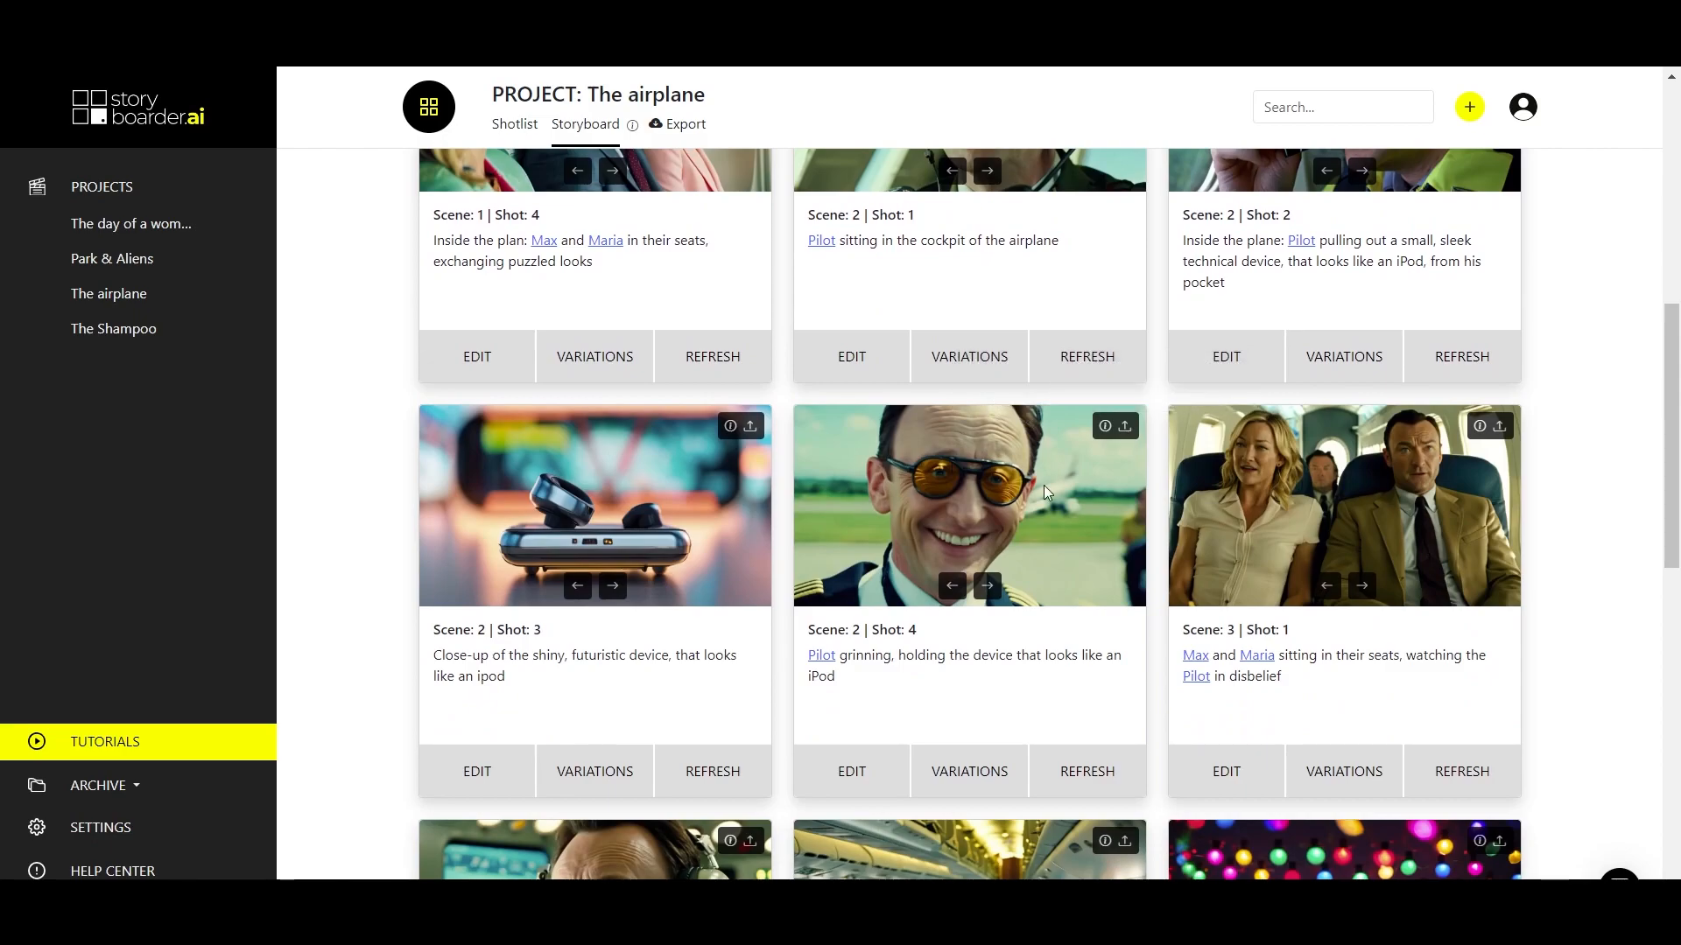
click(865, 767)
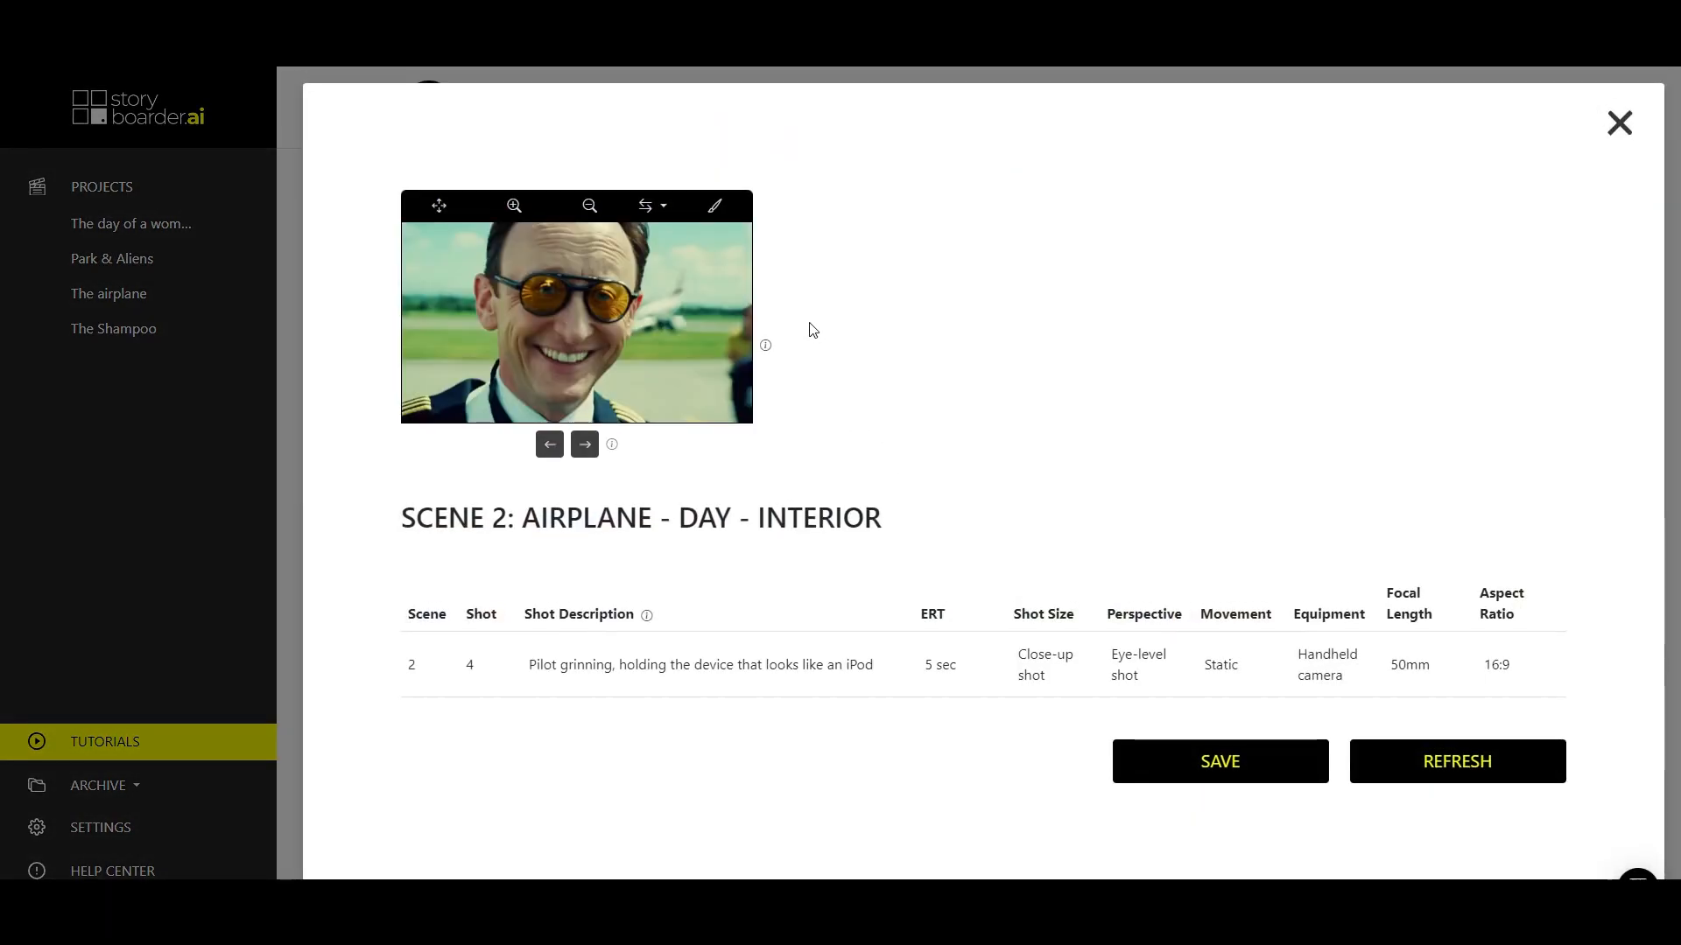
click(715, 210)
drag(536, 255, 619, 229)
click(471, 423)
text(scar)
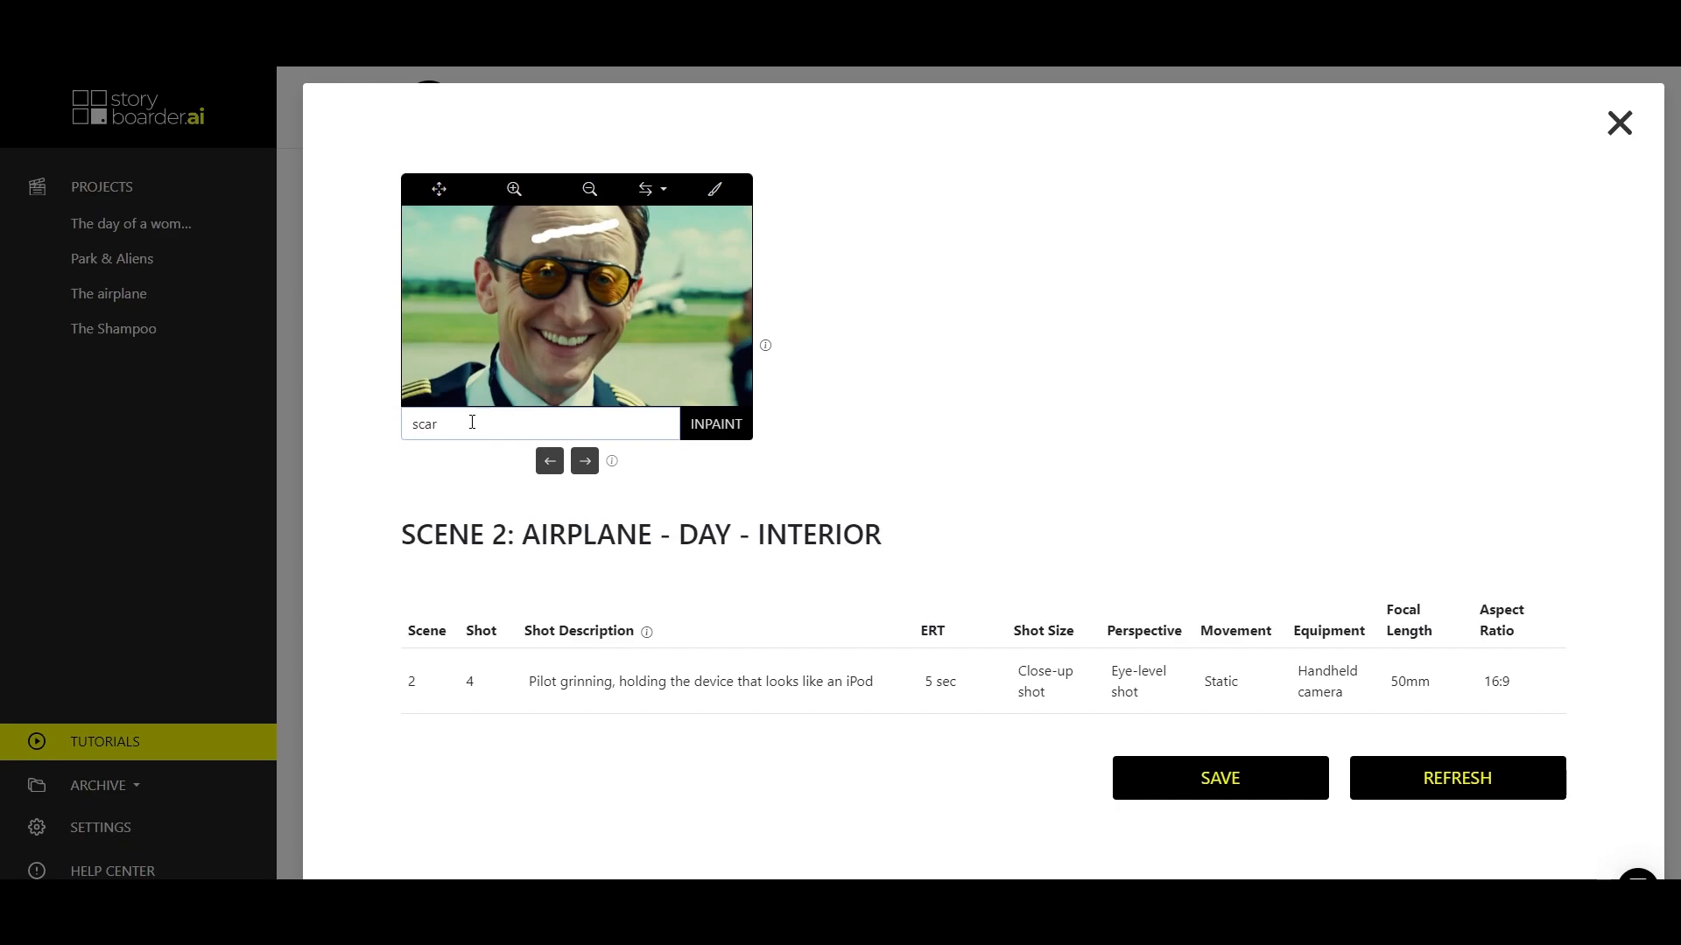
click(713, 424)
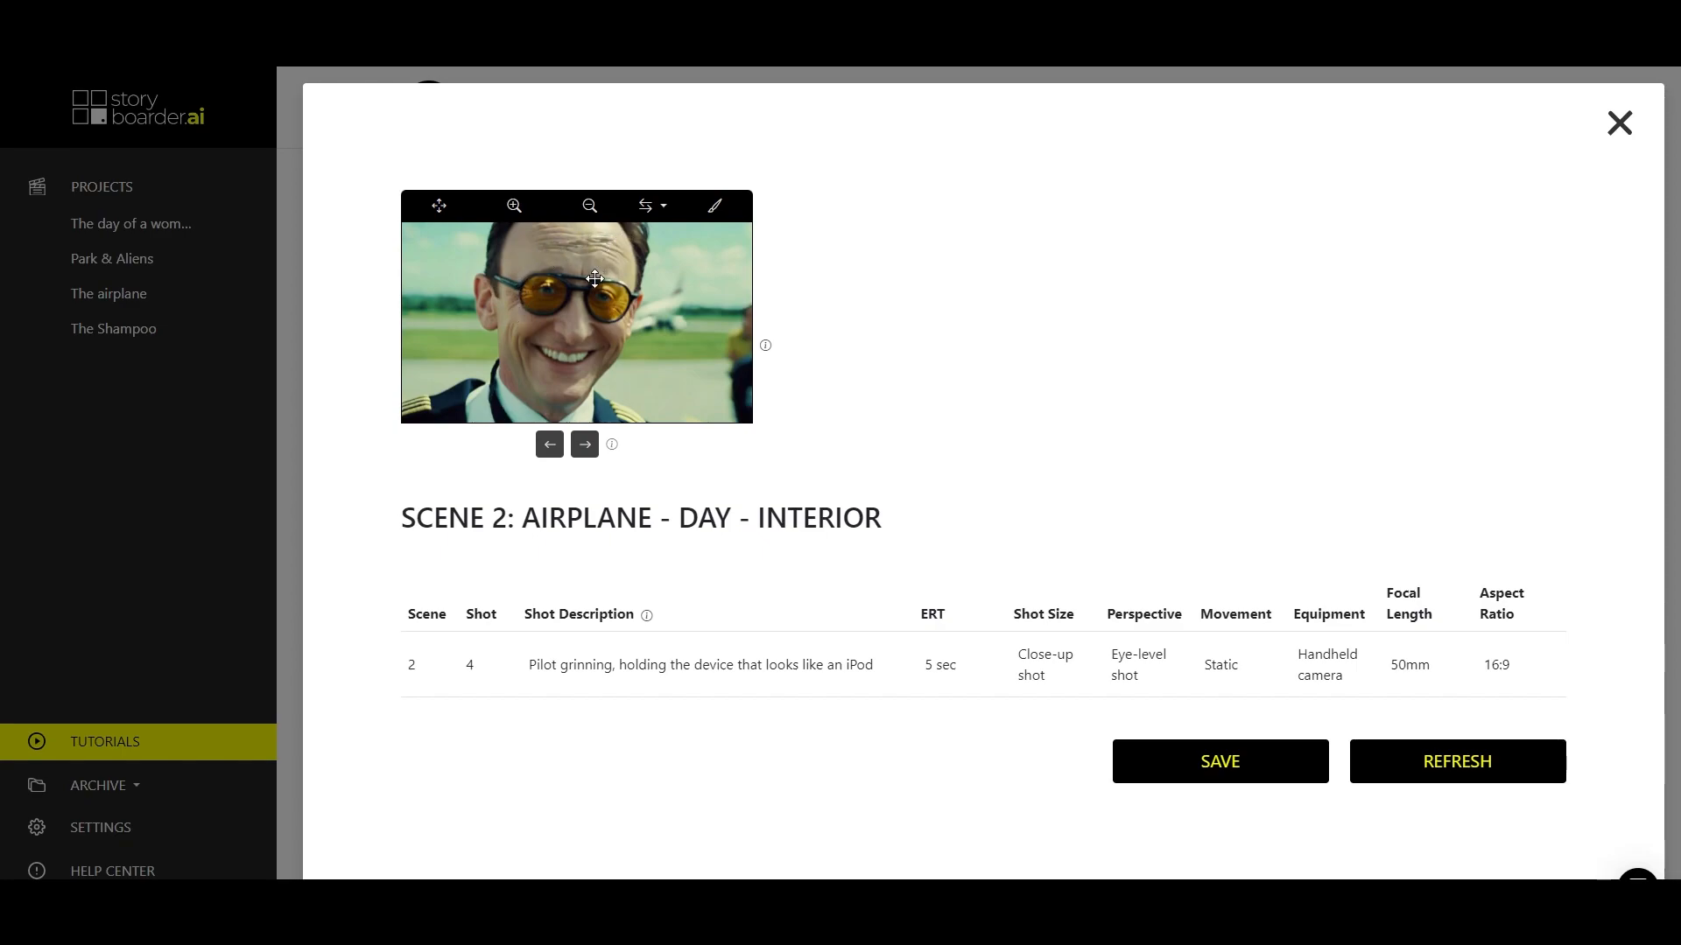
Choose another inpainted version of the pilot image, save it and return to the storyboard.
click(551, 448)
click(1219, 762)
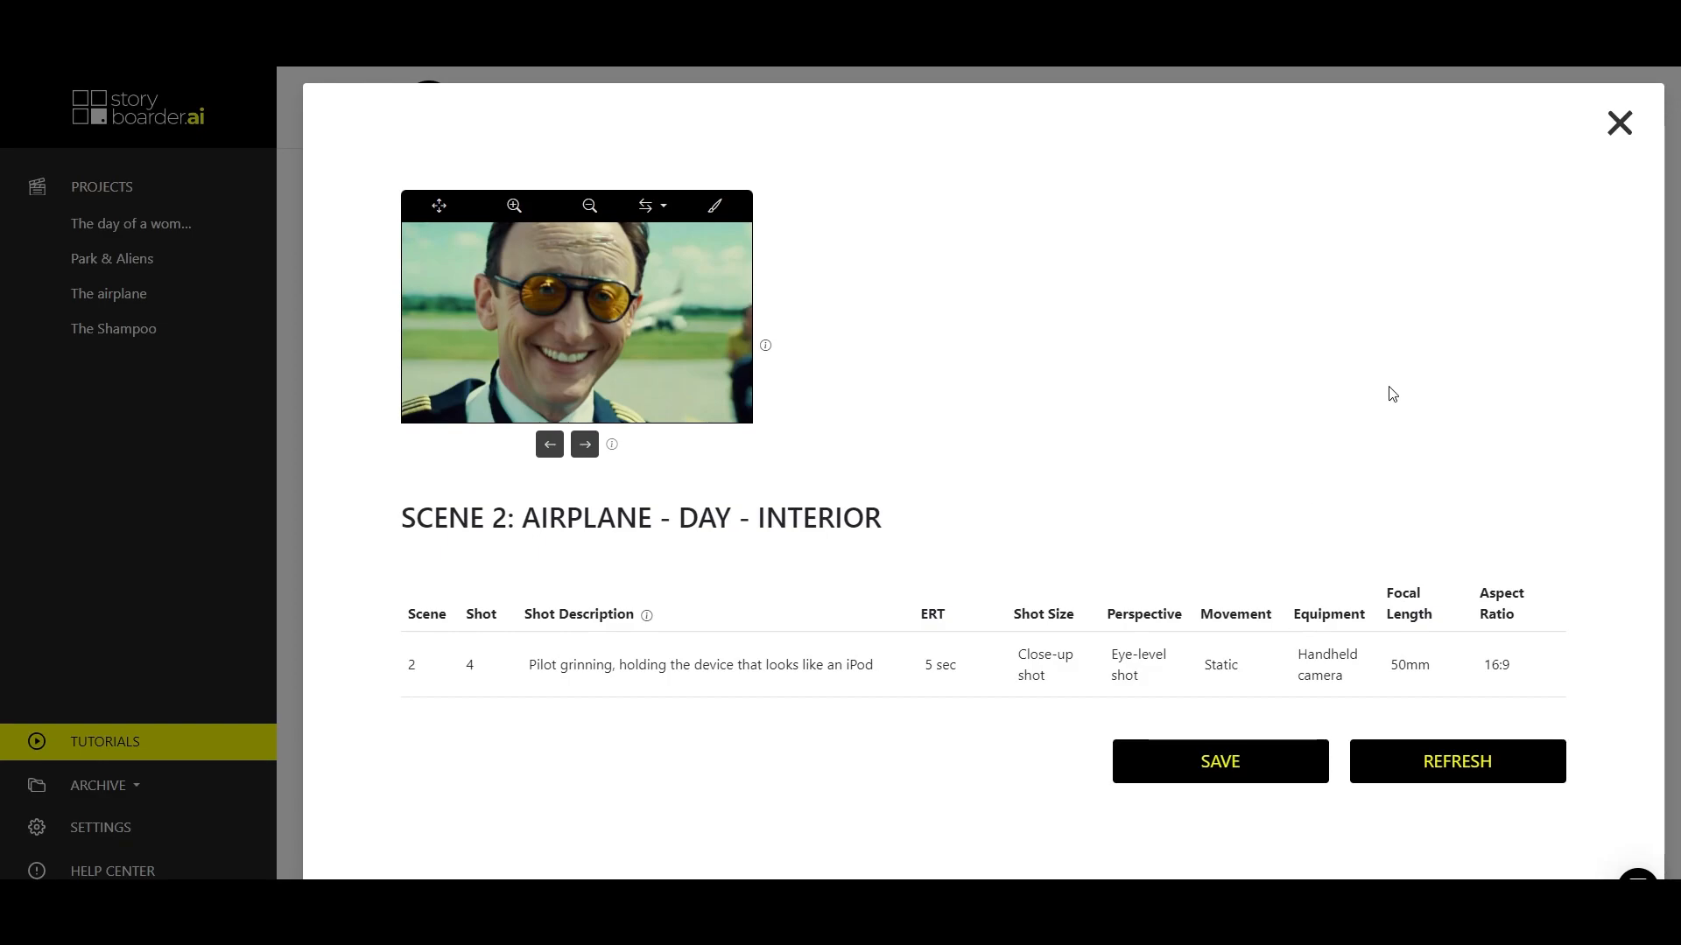
click(1620, 124)
Brush an umbrella shape above the cocktail glass in Scene 4 Shot 3 and inpaint it with the prompt "cocktail umbrella".
scroll(918, 597, down, 8)
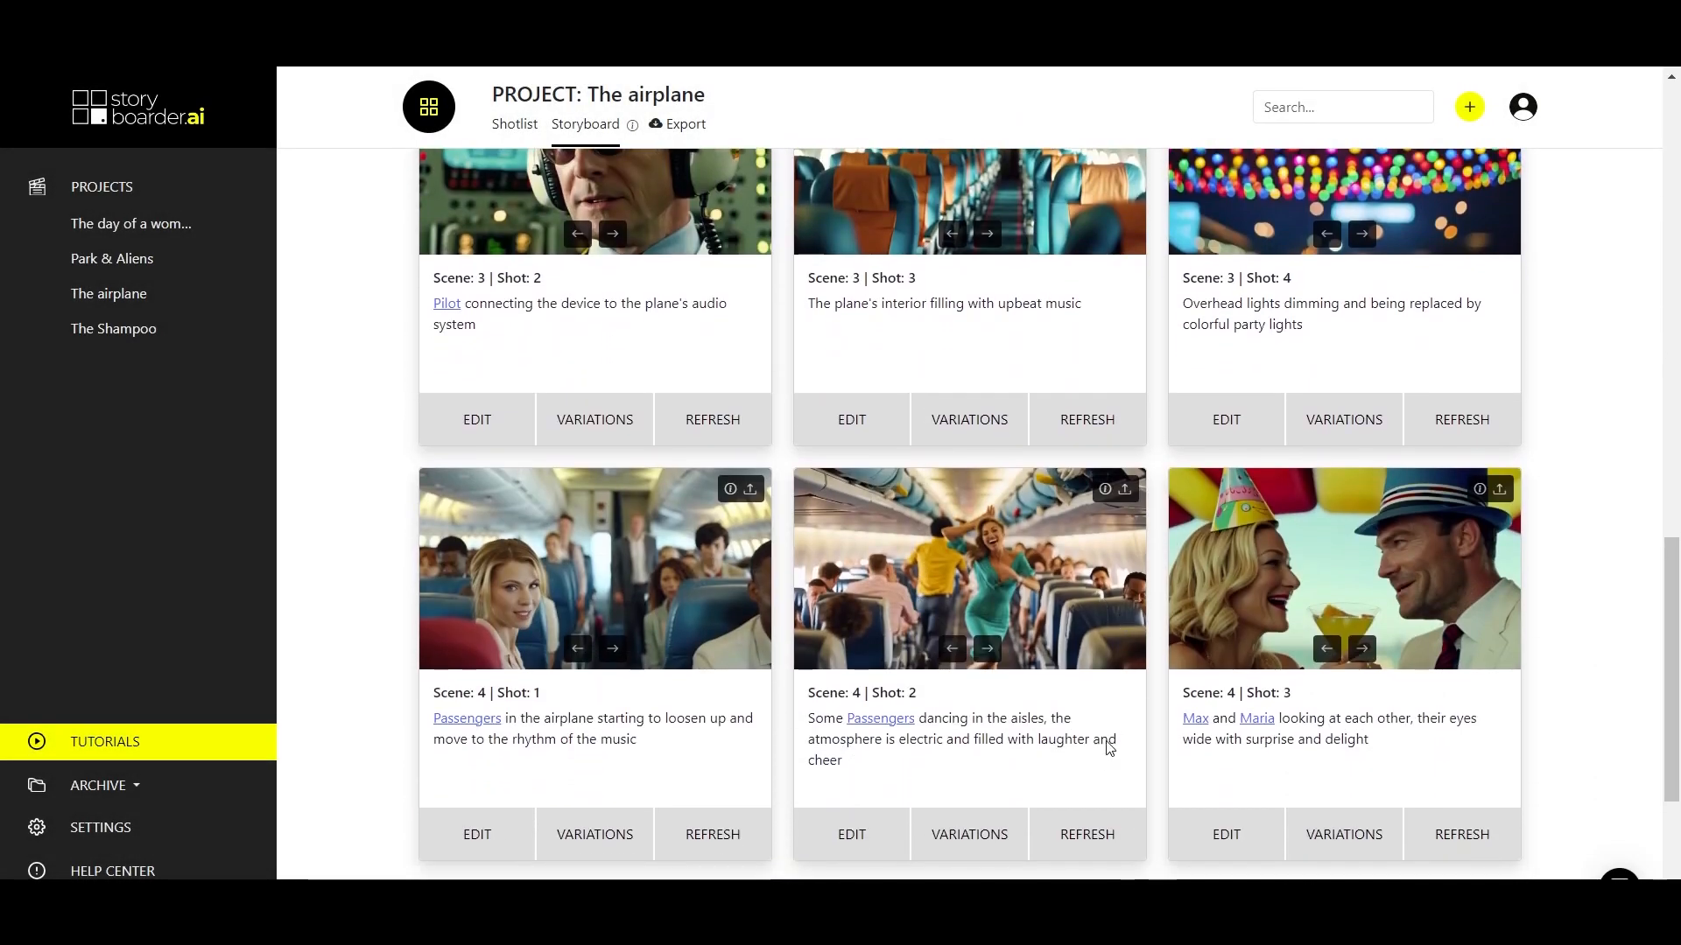
scroll(1112, 734, down, 1)
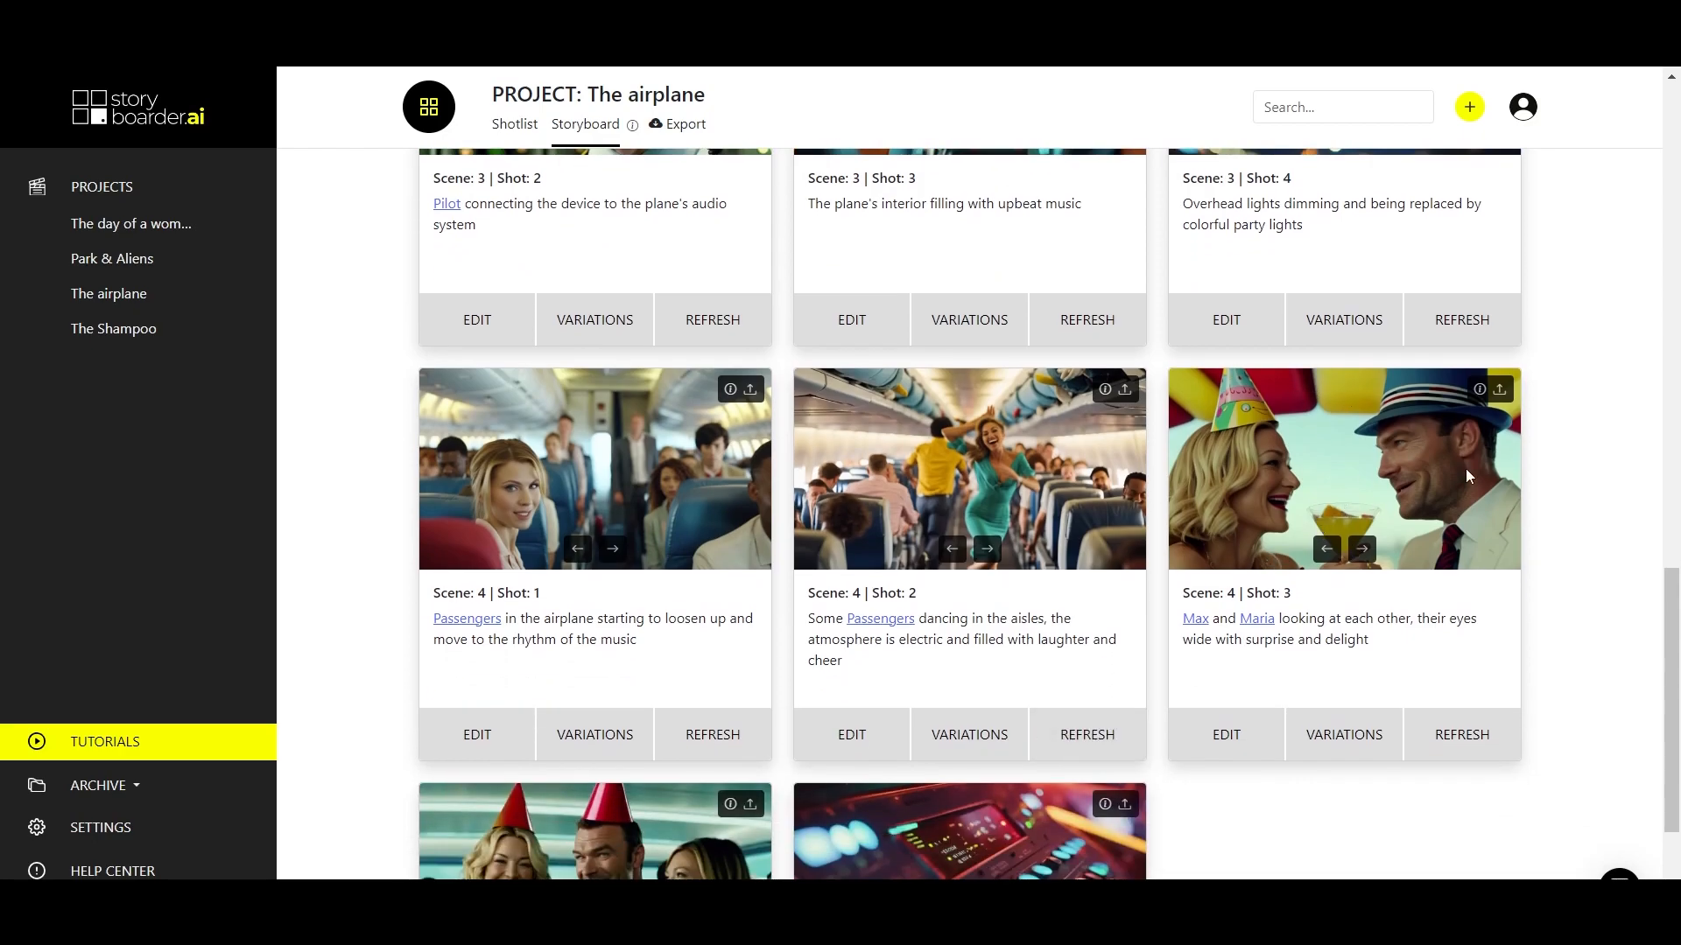
click(1229, 740)
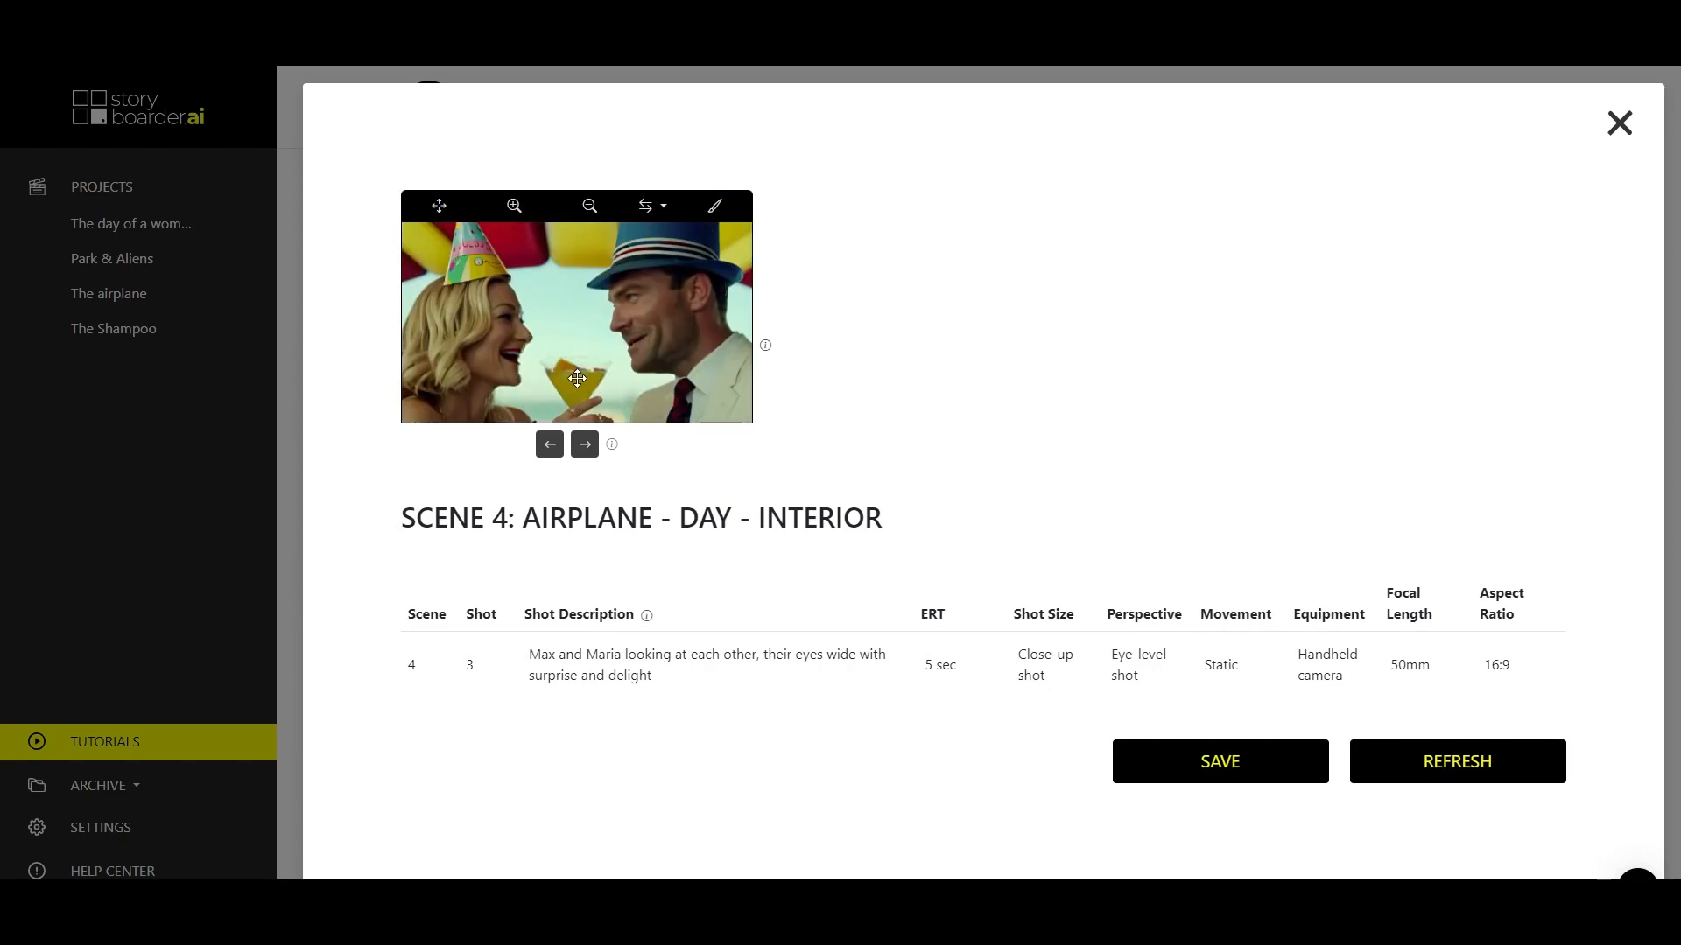
click(712, 208)
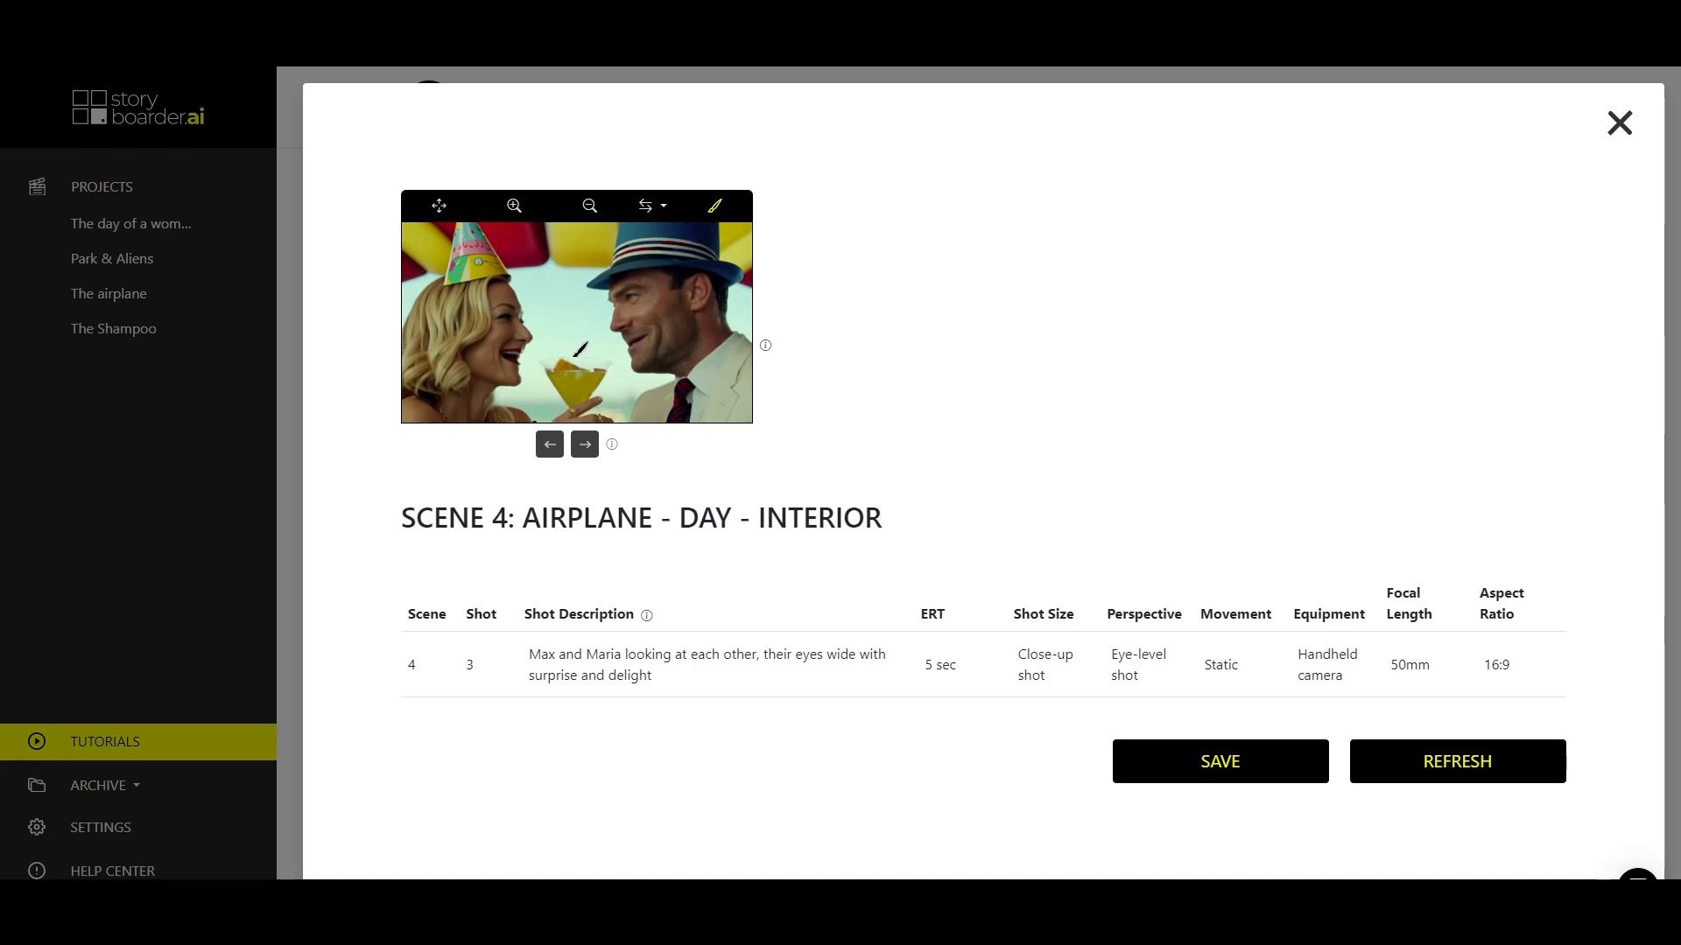
mouse_move(580, 350)
mouse_down()
mouse_move(554, 320)
mouse_move(598, 318)
mouse_move(579, 318)
mouse_up()
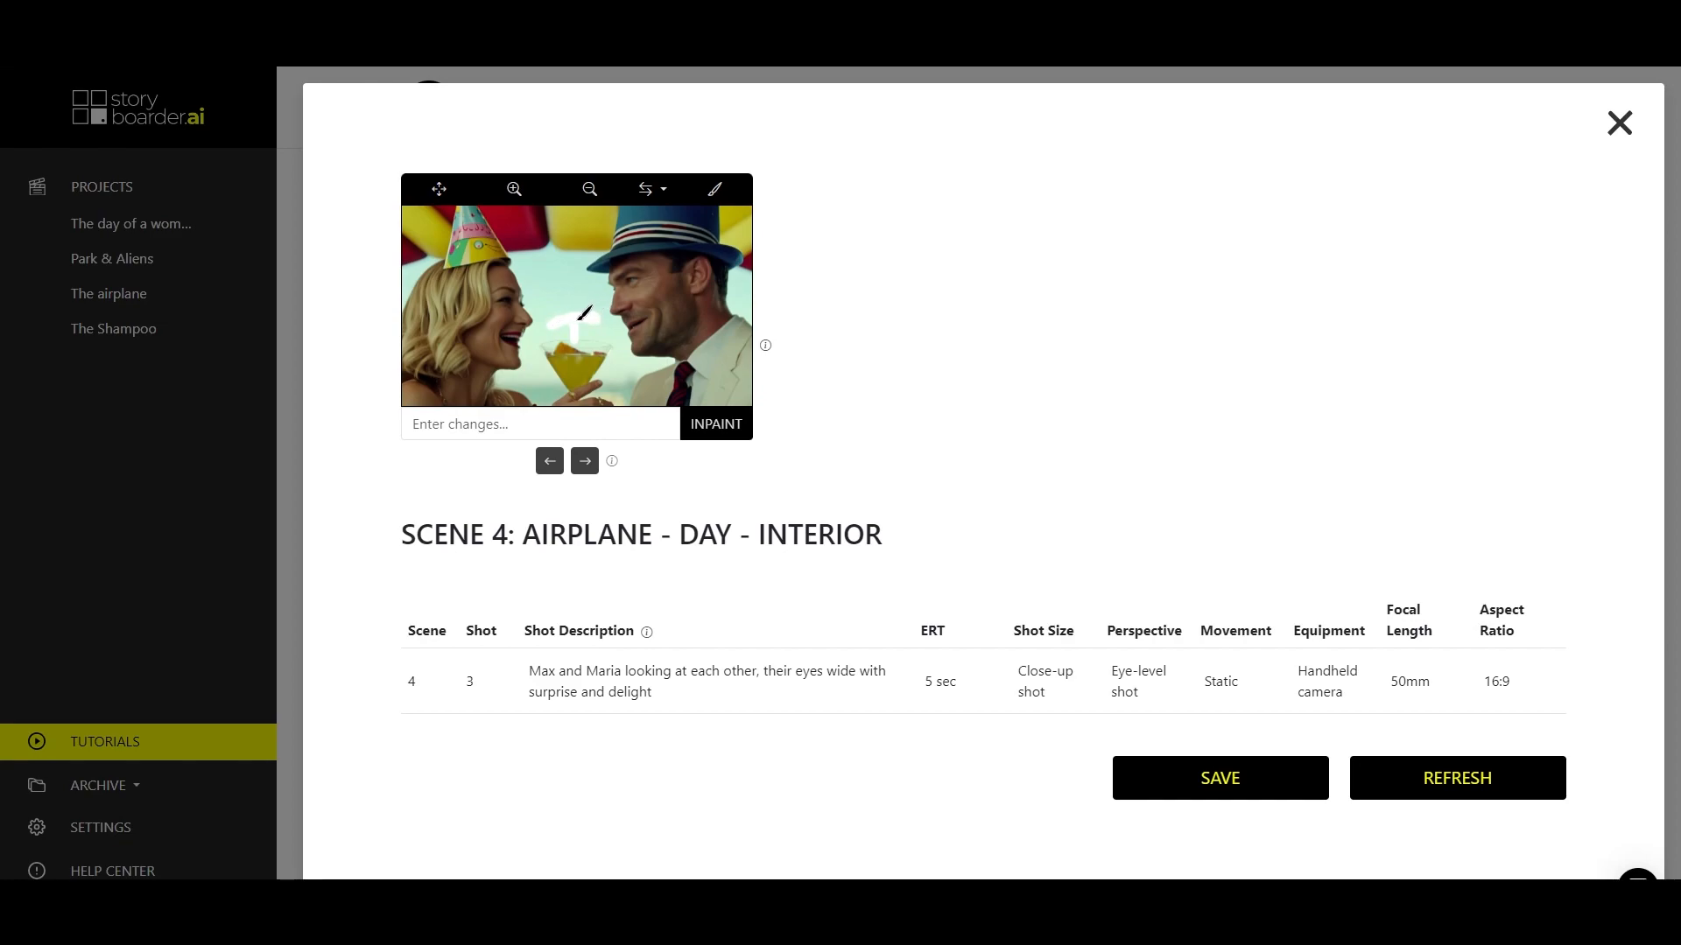
click(494, 427)
text(cocktail umbrel)
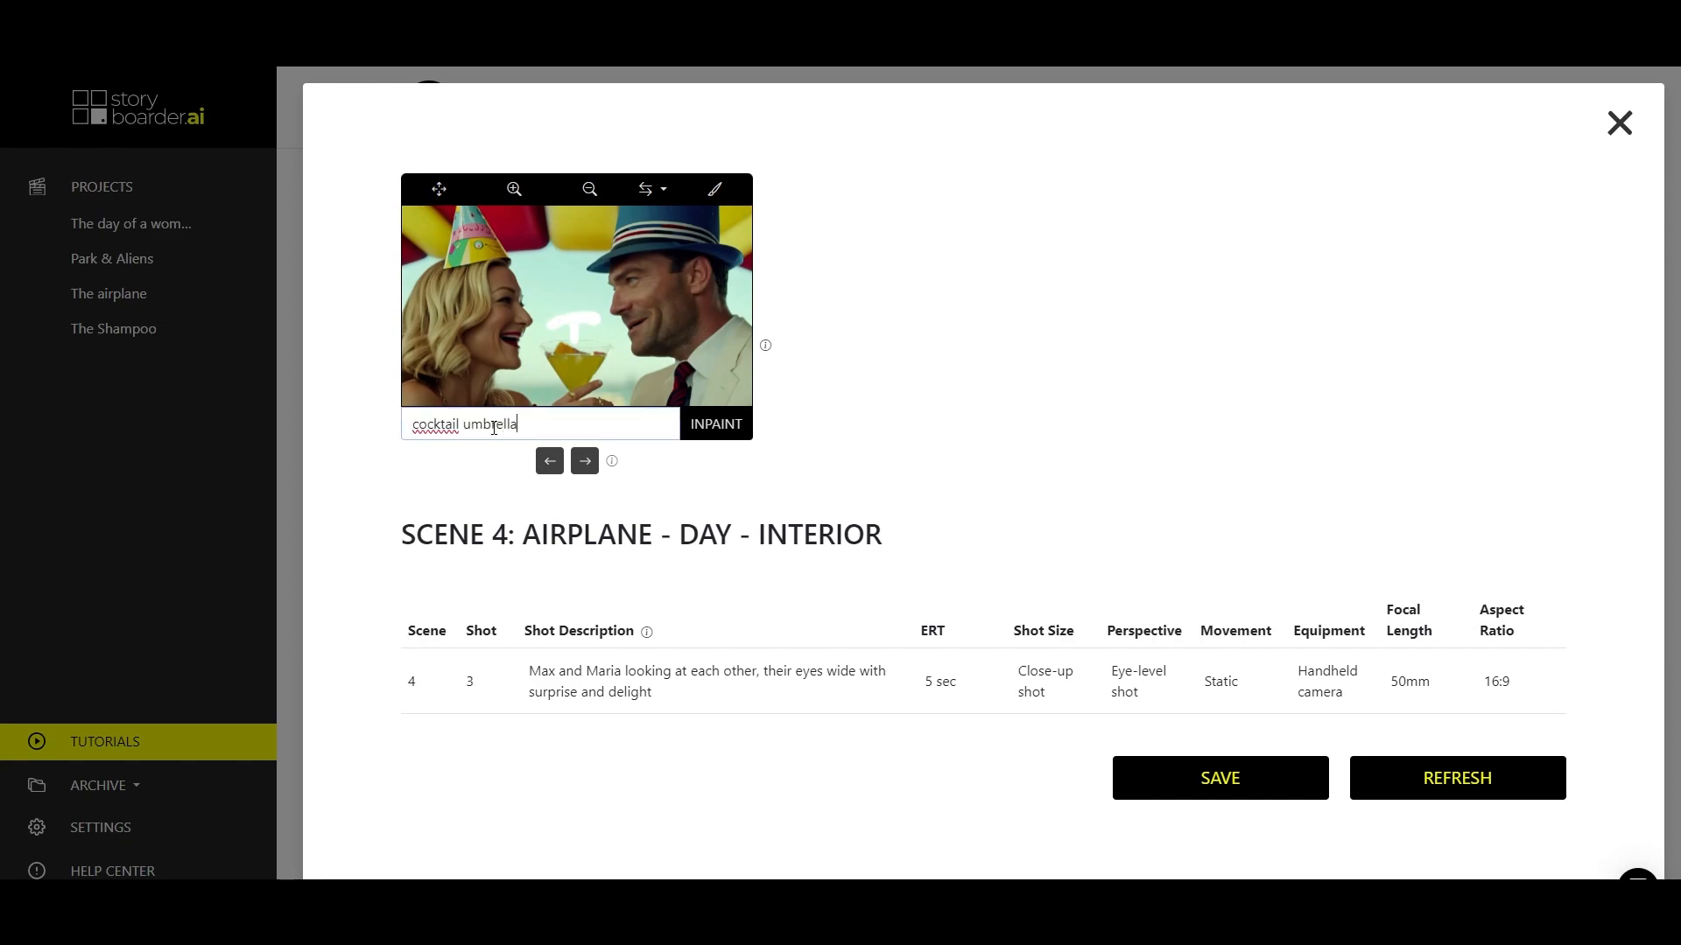
text(la)
click(713, 424)
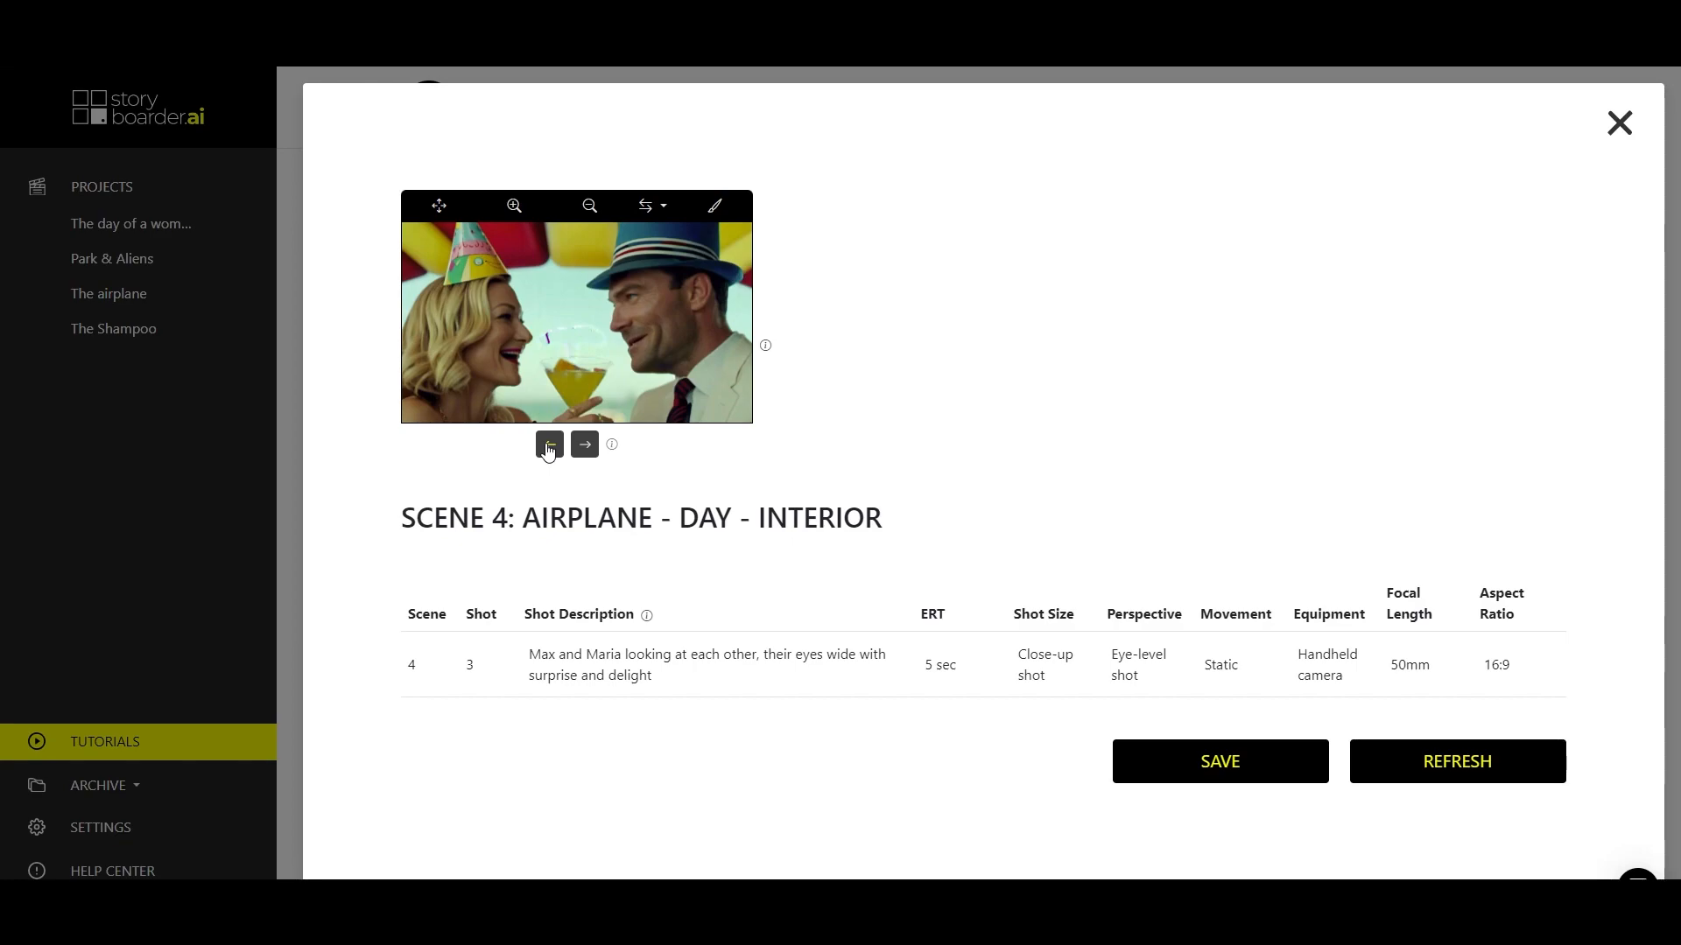
Save the inpainted version with the pink cocktail umbrella and generate a variation of the Scene 4 Shot 3 image.
click(550, 446)
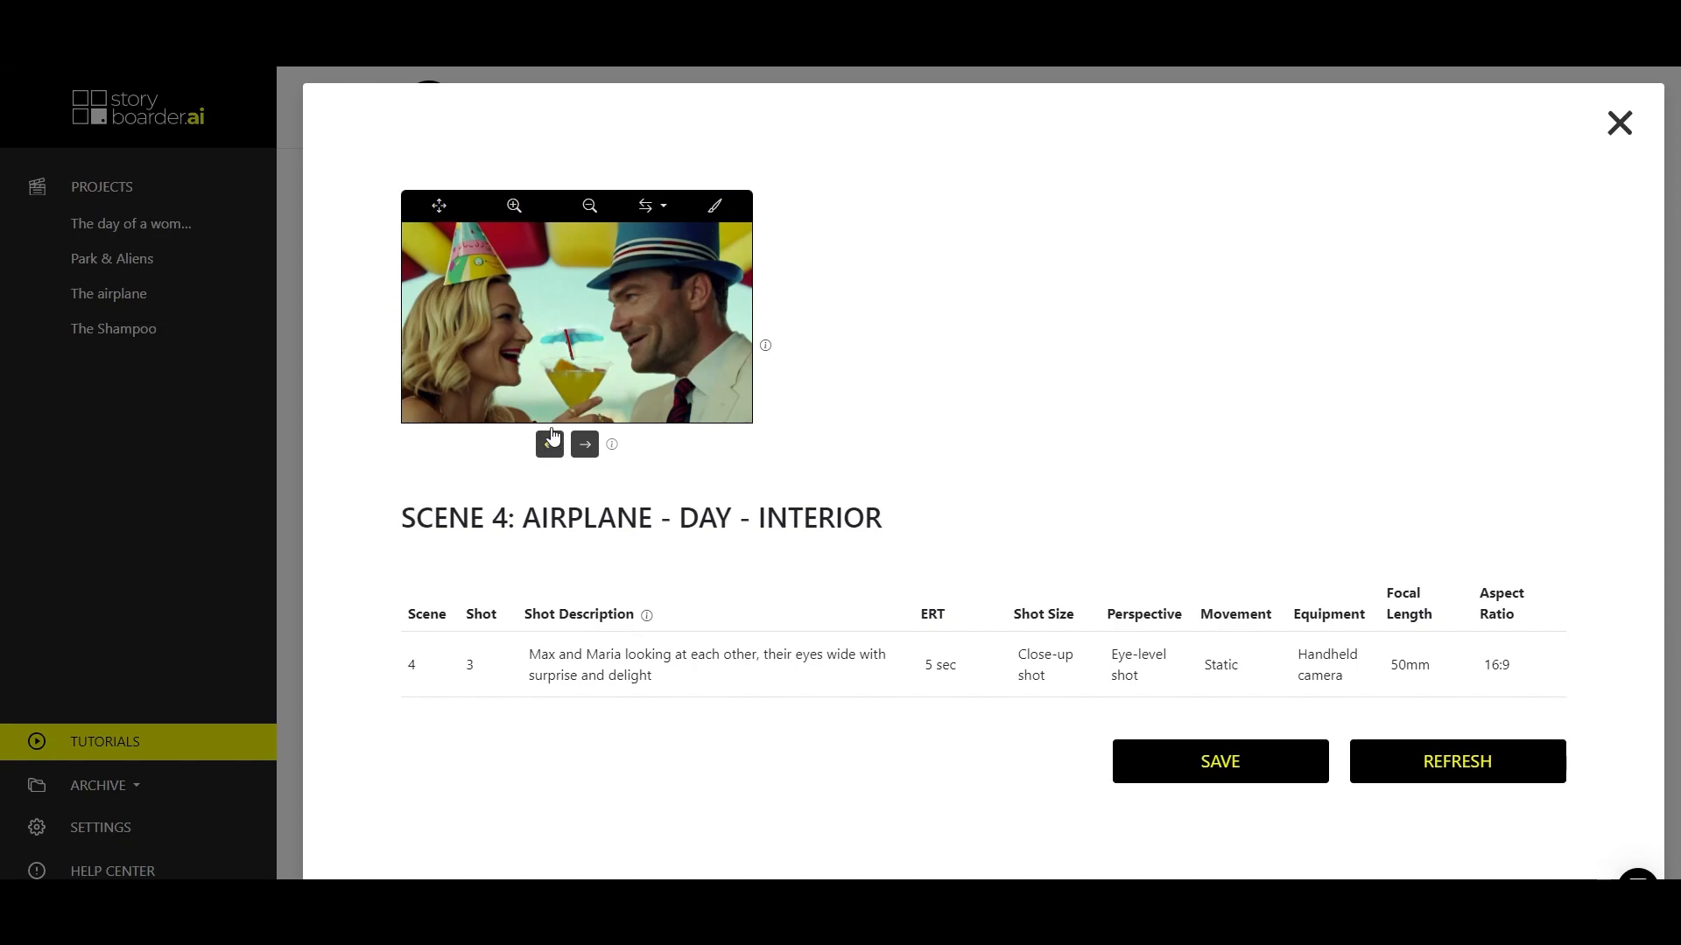
click(550, 446)
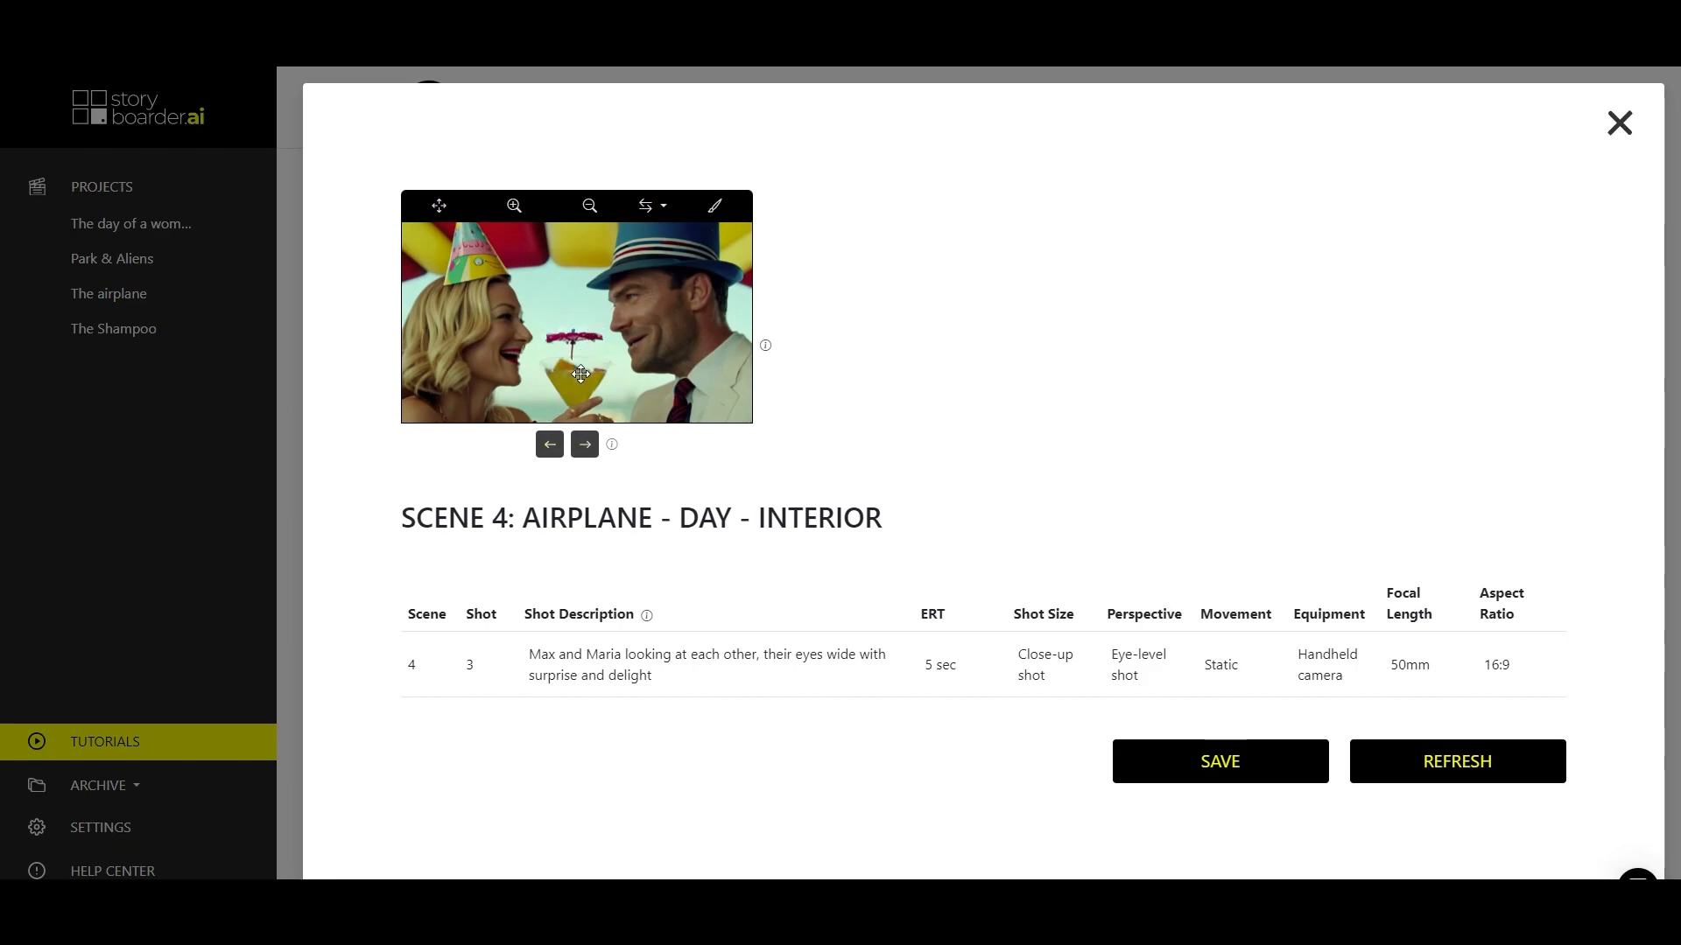
click(1217, 769)
click(1621, 123)
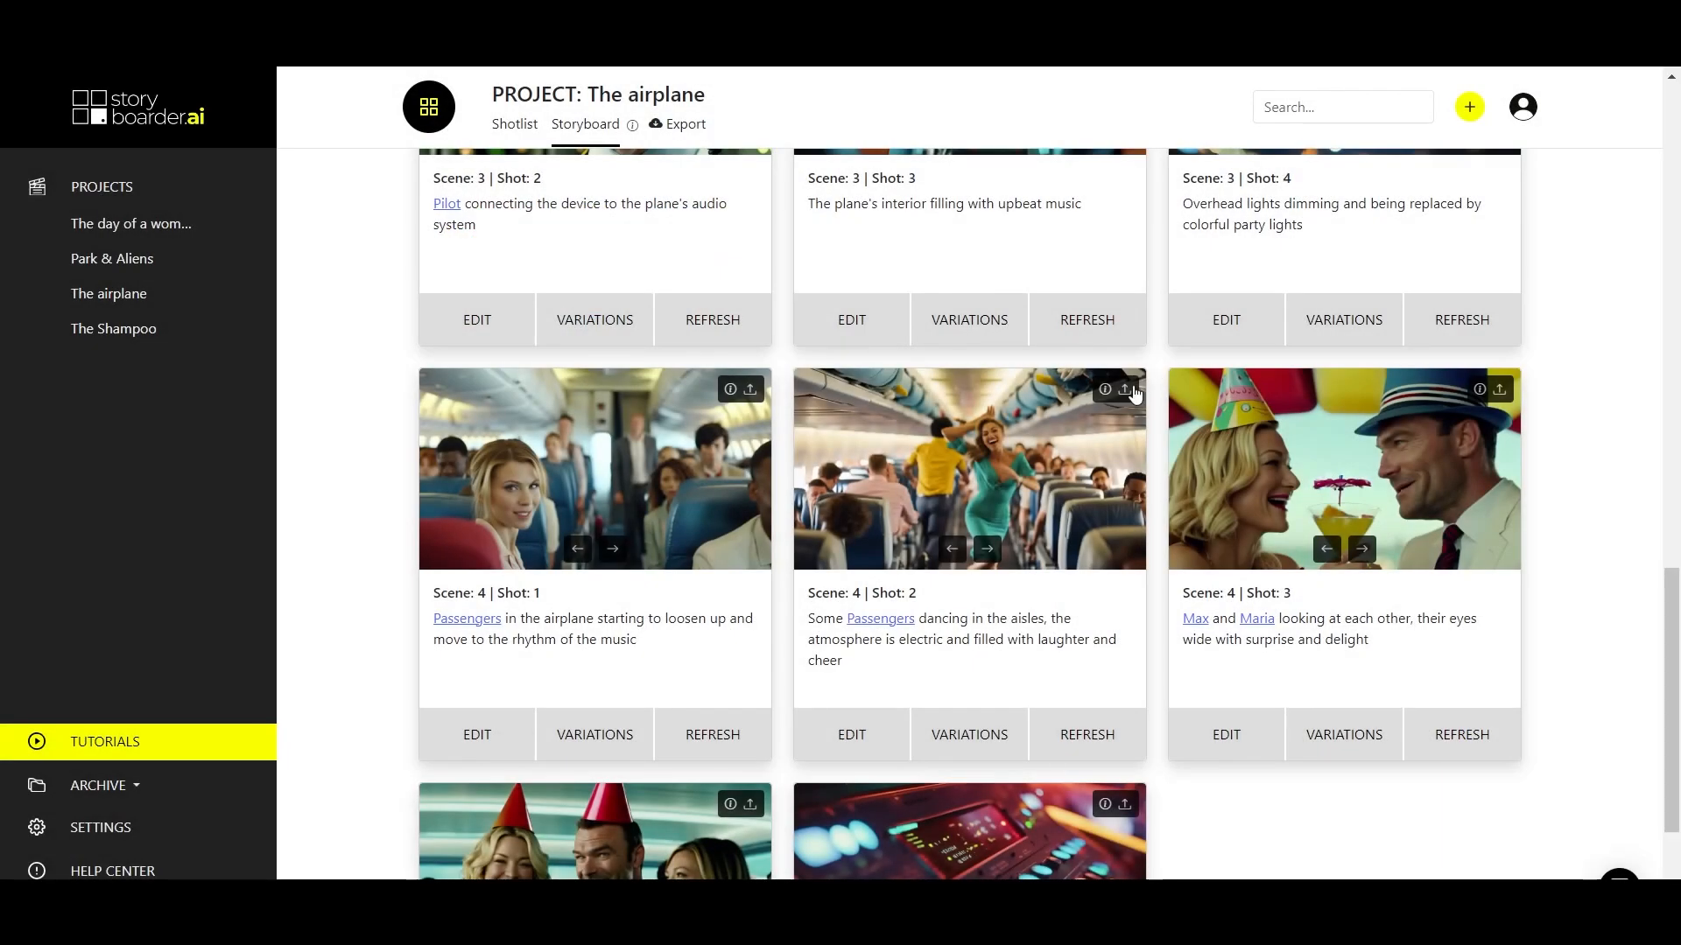
click(1335, 739)
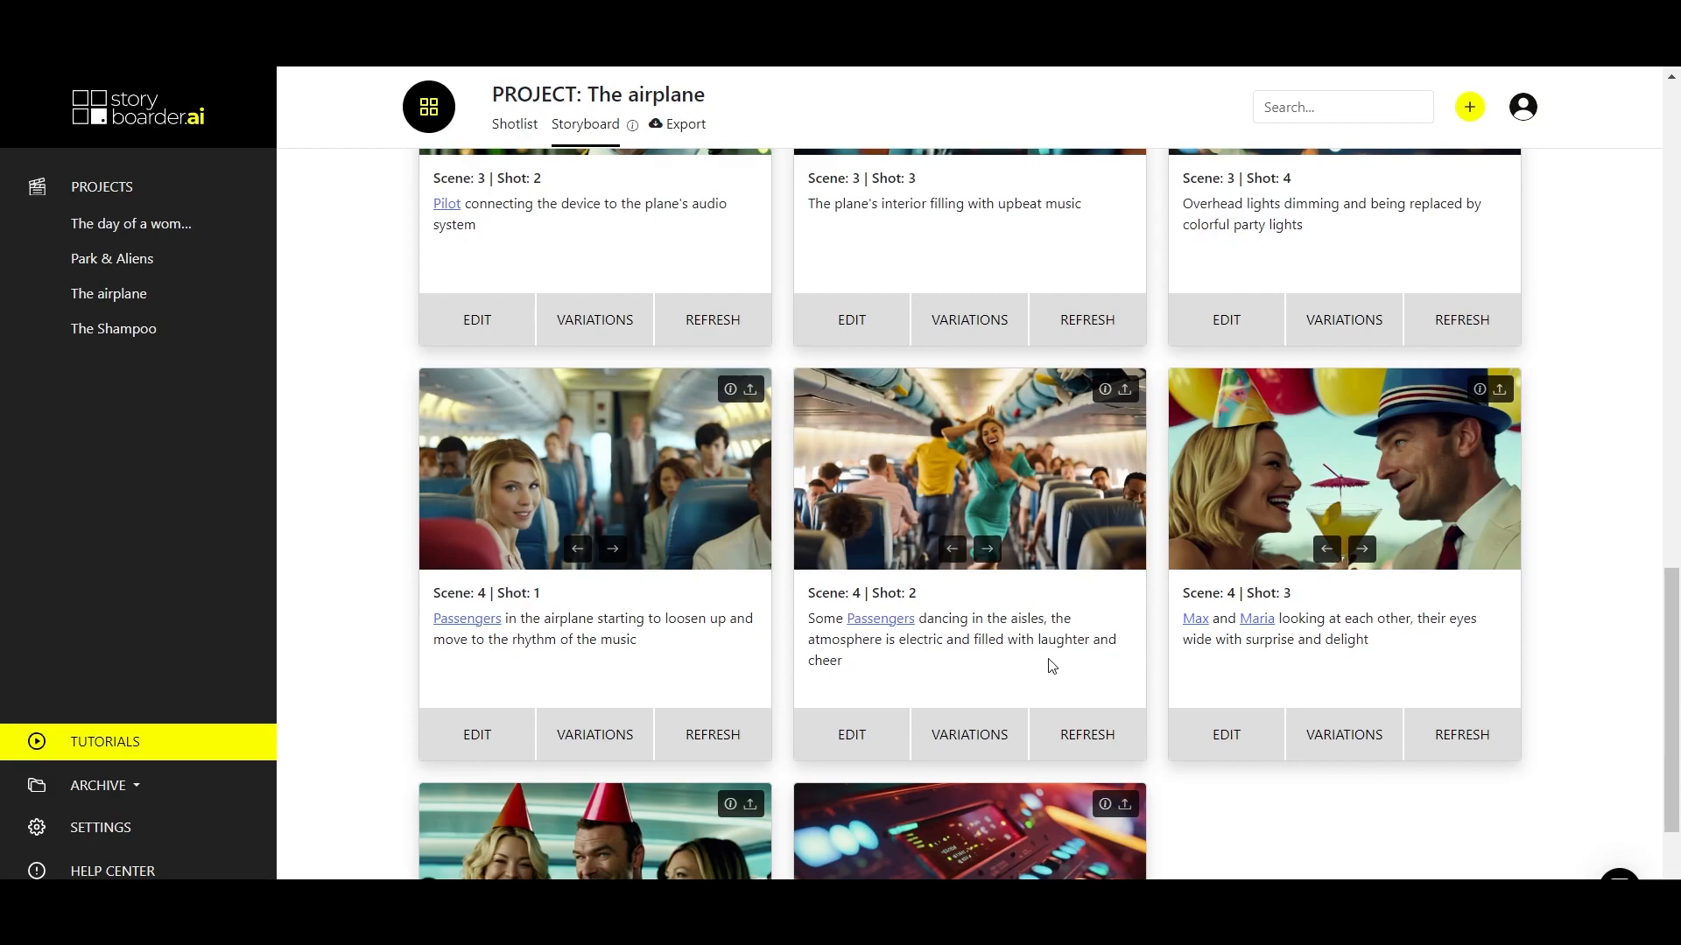
scroll(886, 663, down, 1)
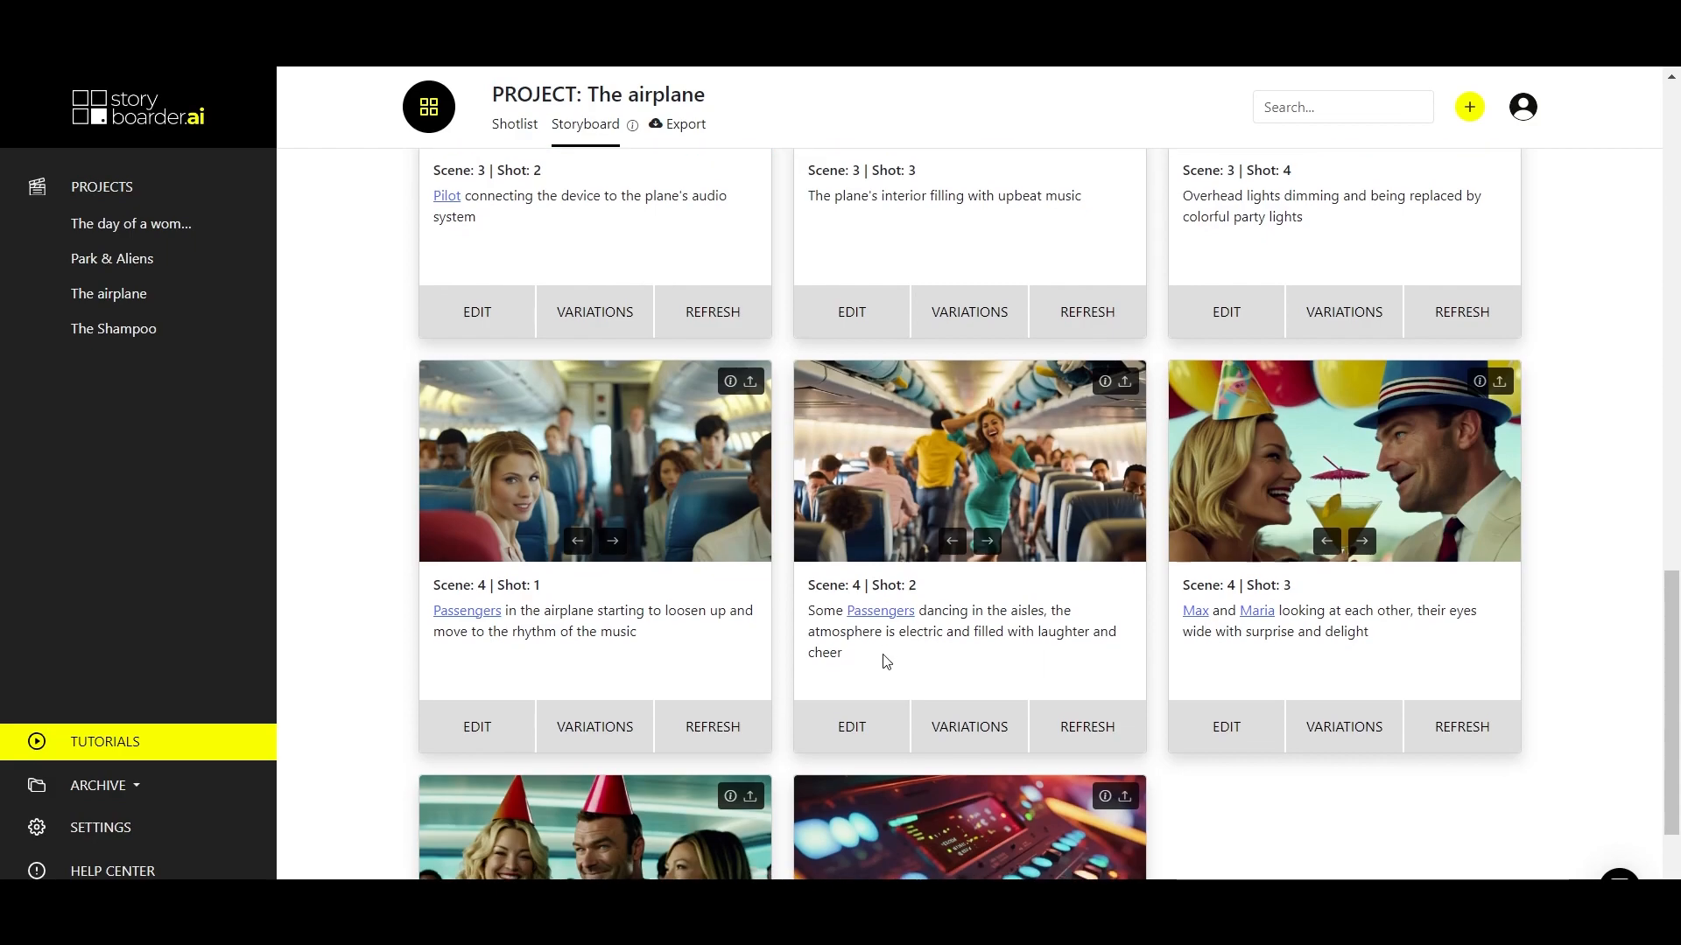
scroll(886, 662, up, 1)
scroll(884, 656, up, 2)
scroll(885, 661, up, 5)
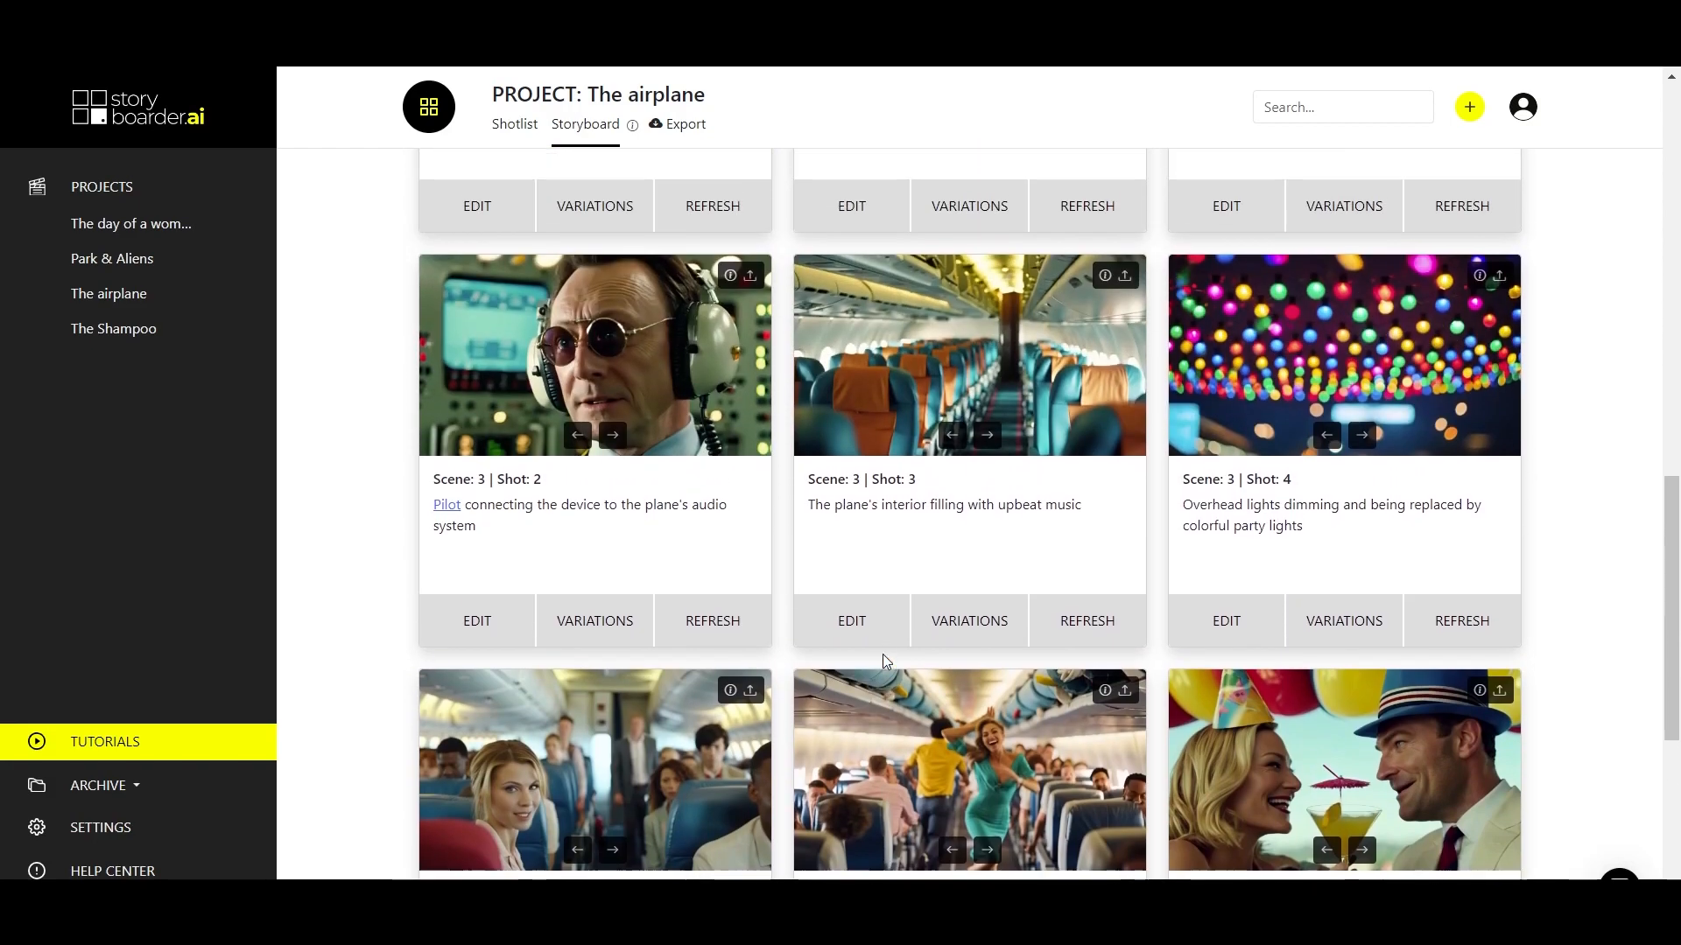
scroll(883, 654, up, 6)
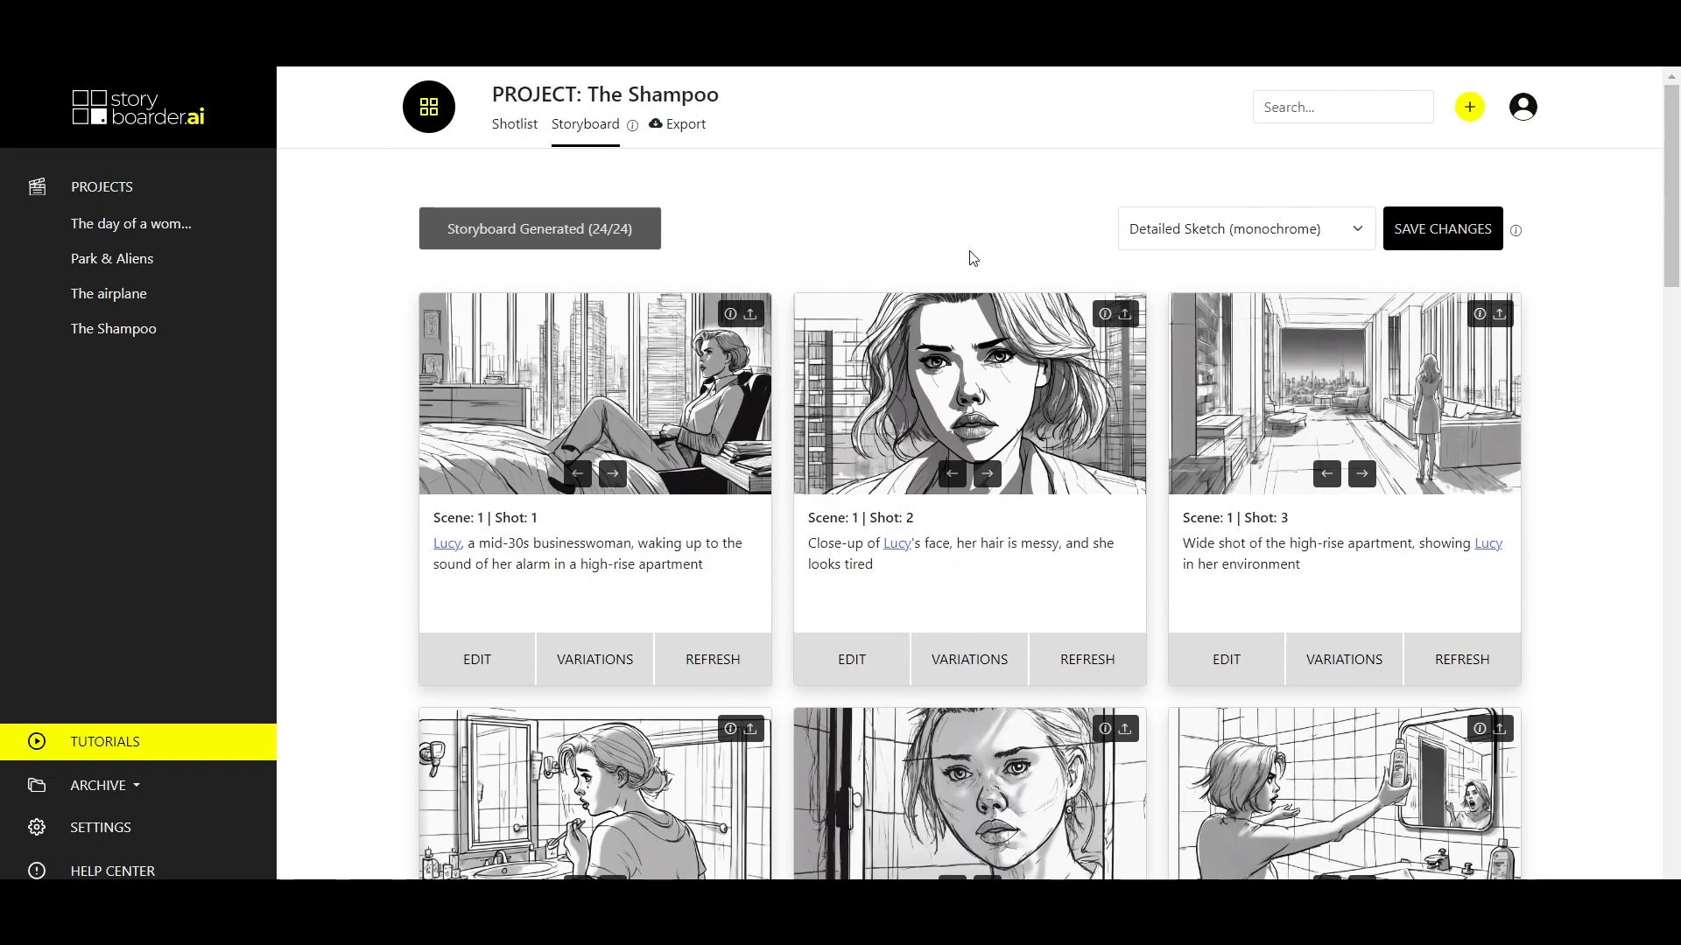
scroll(952, 259, down, 1)
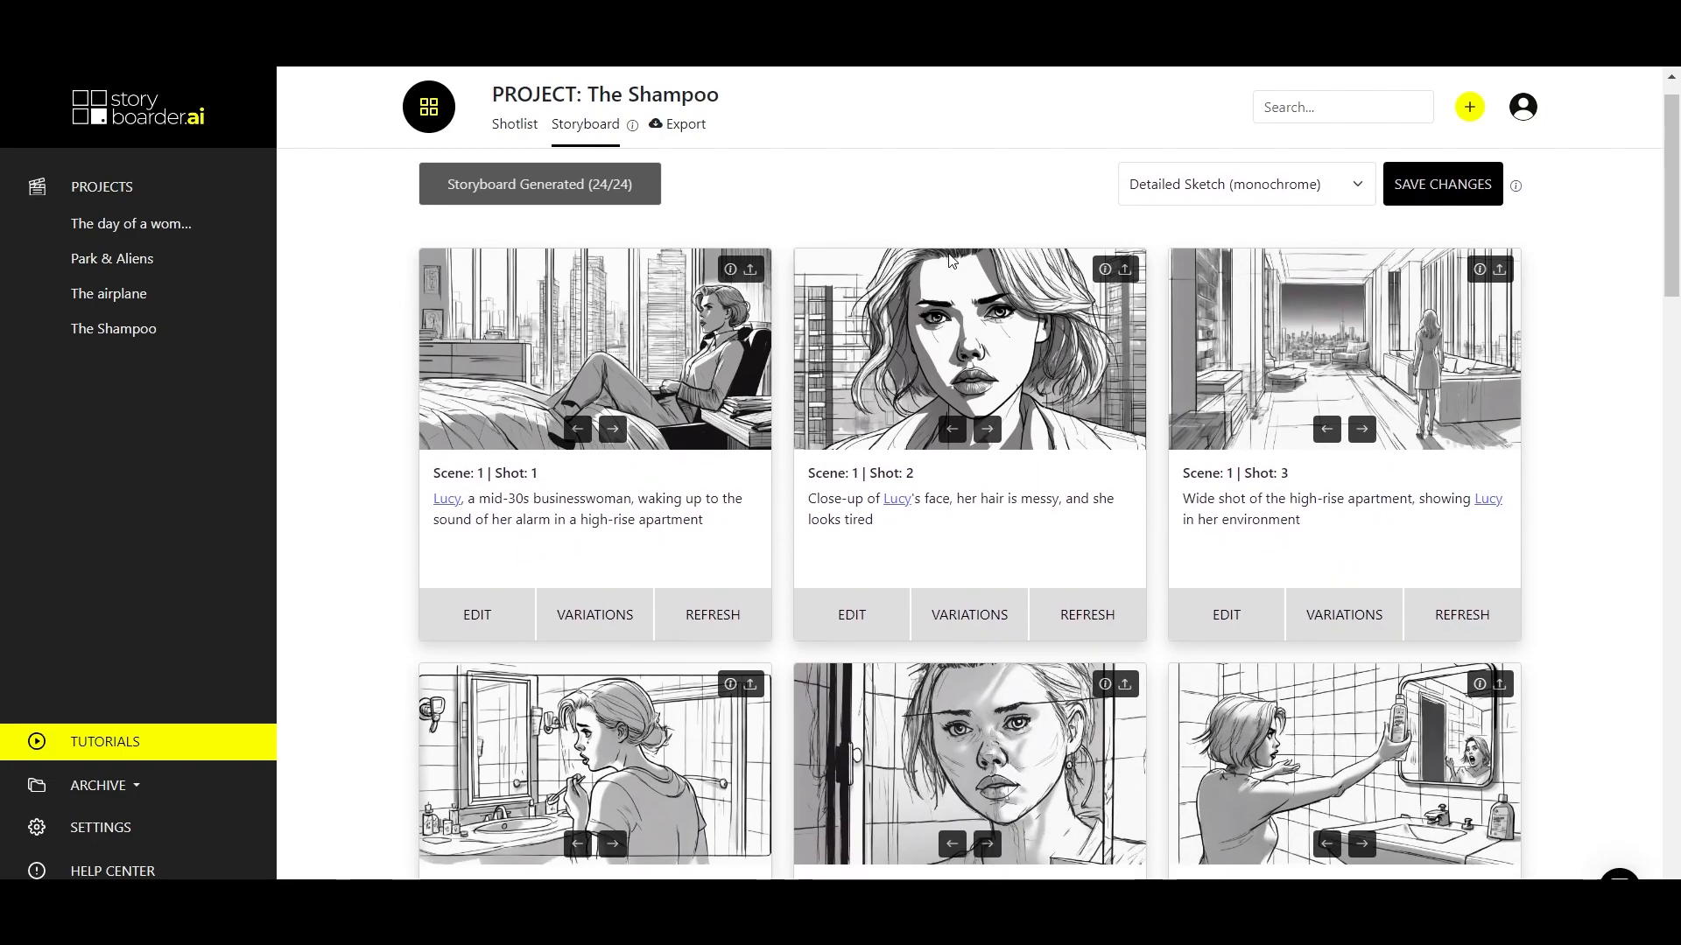
scroll(943, 205, up, 1)
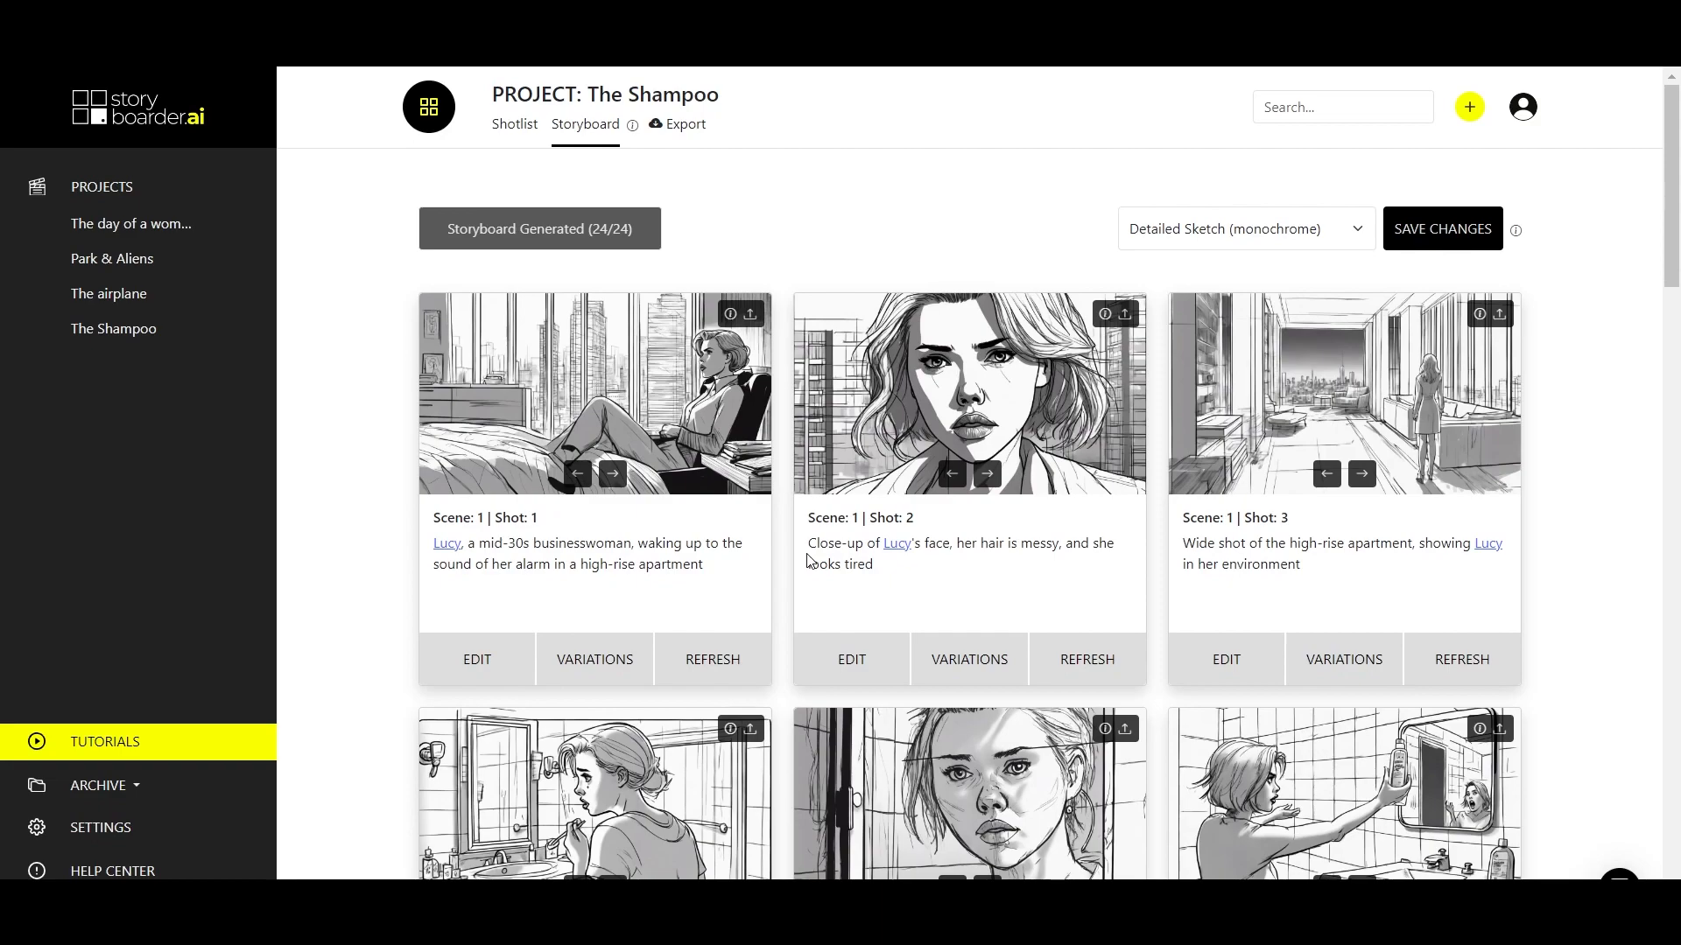
Brush over an area of the bed in Scene 1 Shot 1 of The Shampoo and inpaint it with the prompt "a cat lying".
click(477, 656)
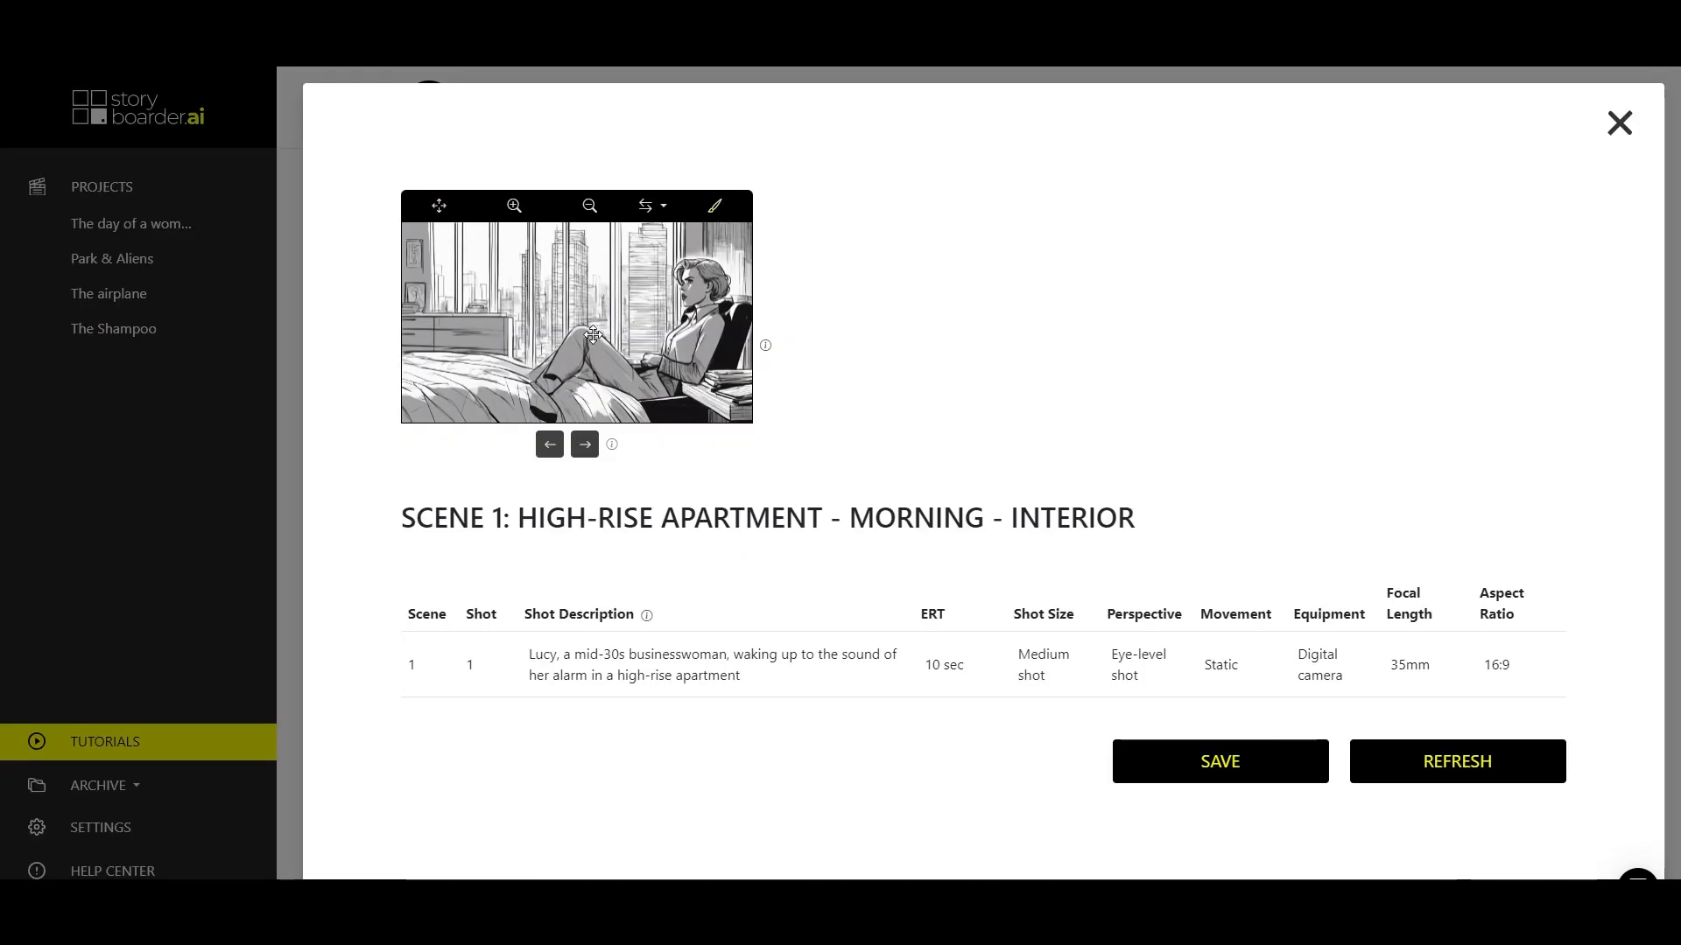
click(716, 208)
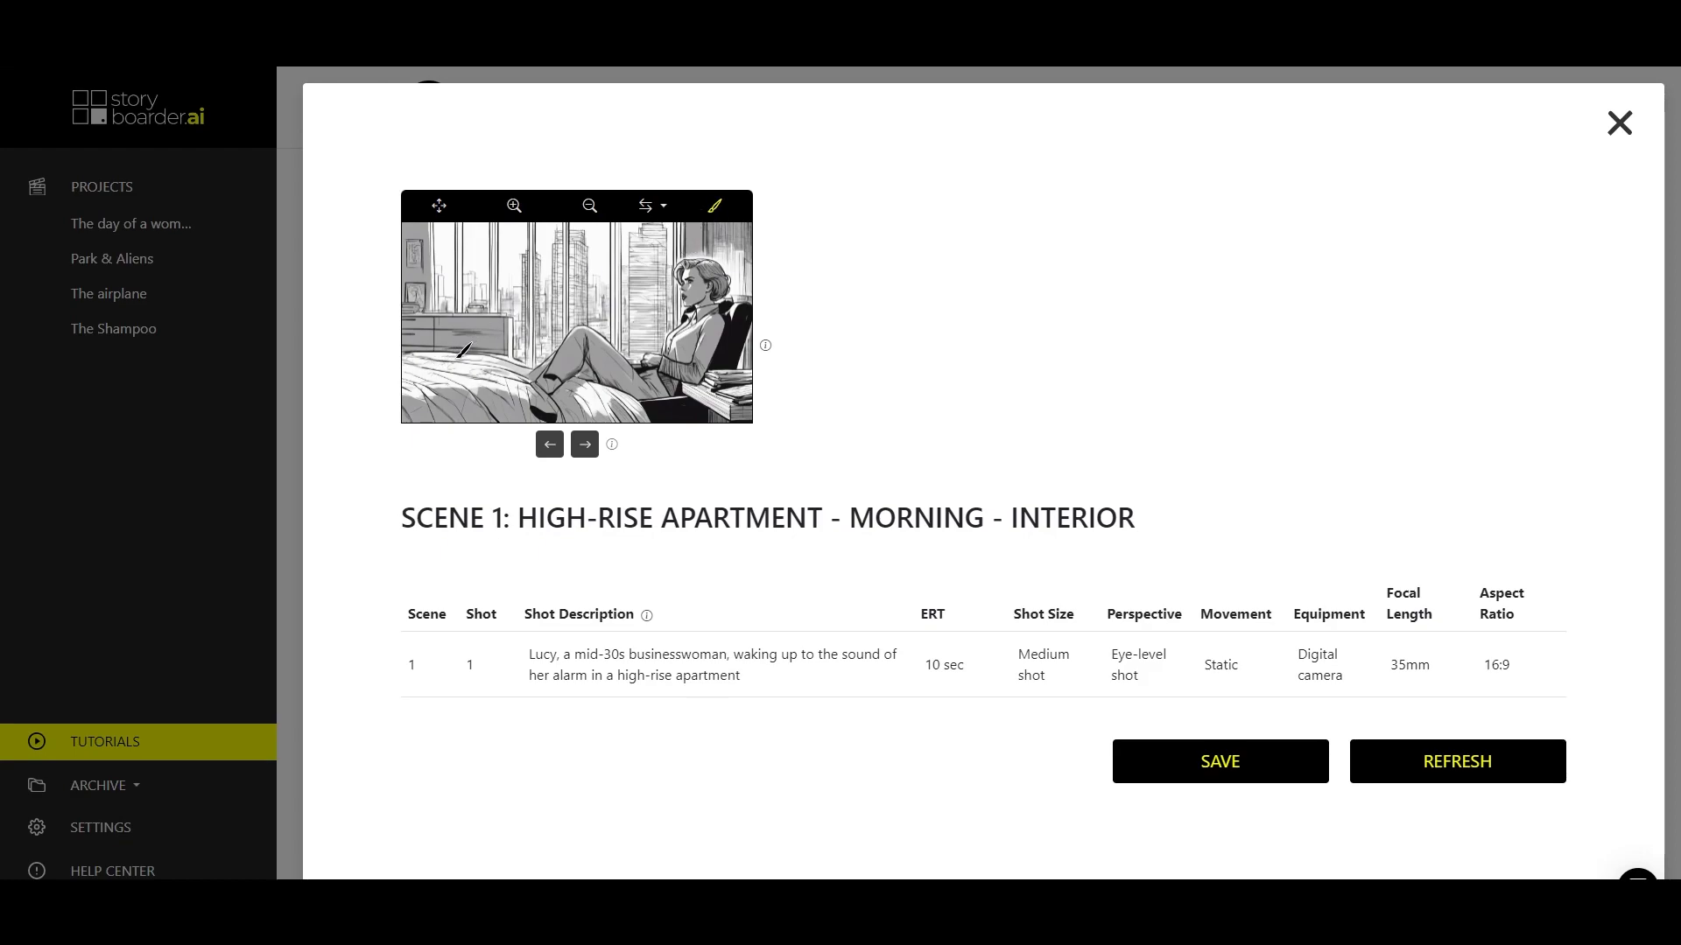
mouse_move(435, 360)
mouse_down()
mouse_move(429, 385)
mouse_move(486, 396)
mouse_move(506, 378)
mouse_move(459, 352)
mouse_move(439, 375)
mouse_move(487, 394)
mouse_move(497, 372)
mouse_move(456, 348)
mouse_move(447, 372)
mouse_up()
click(439, 423)
text(a cat lying in bed)
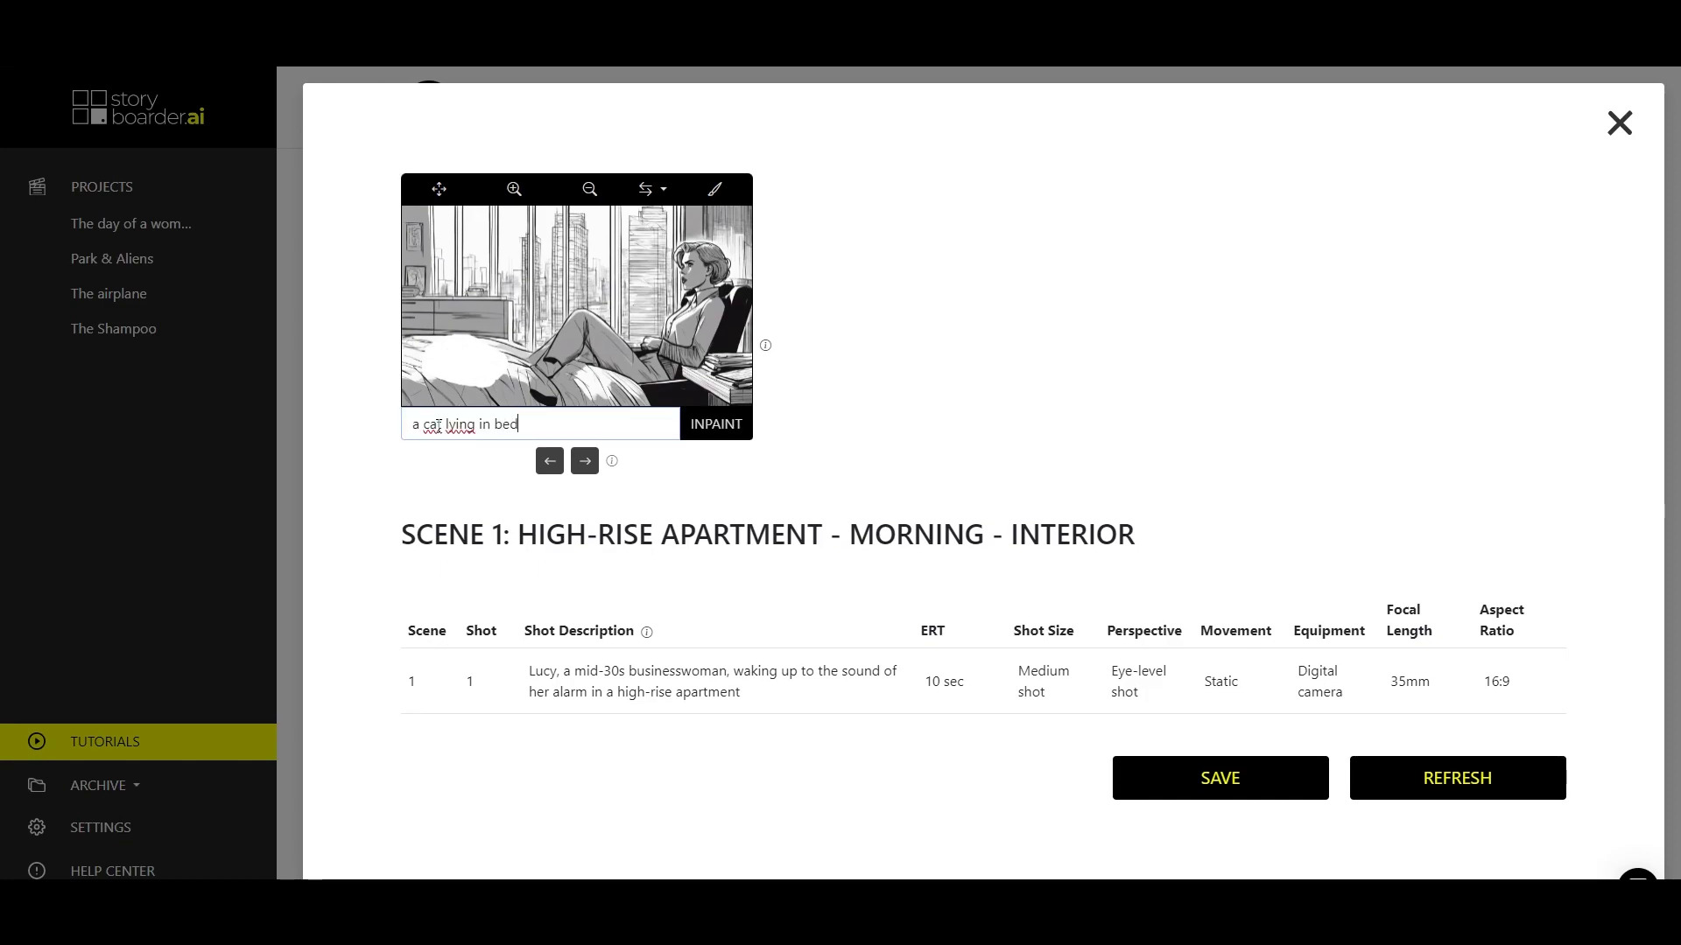
click(723, 425)
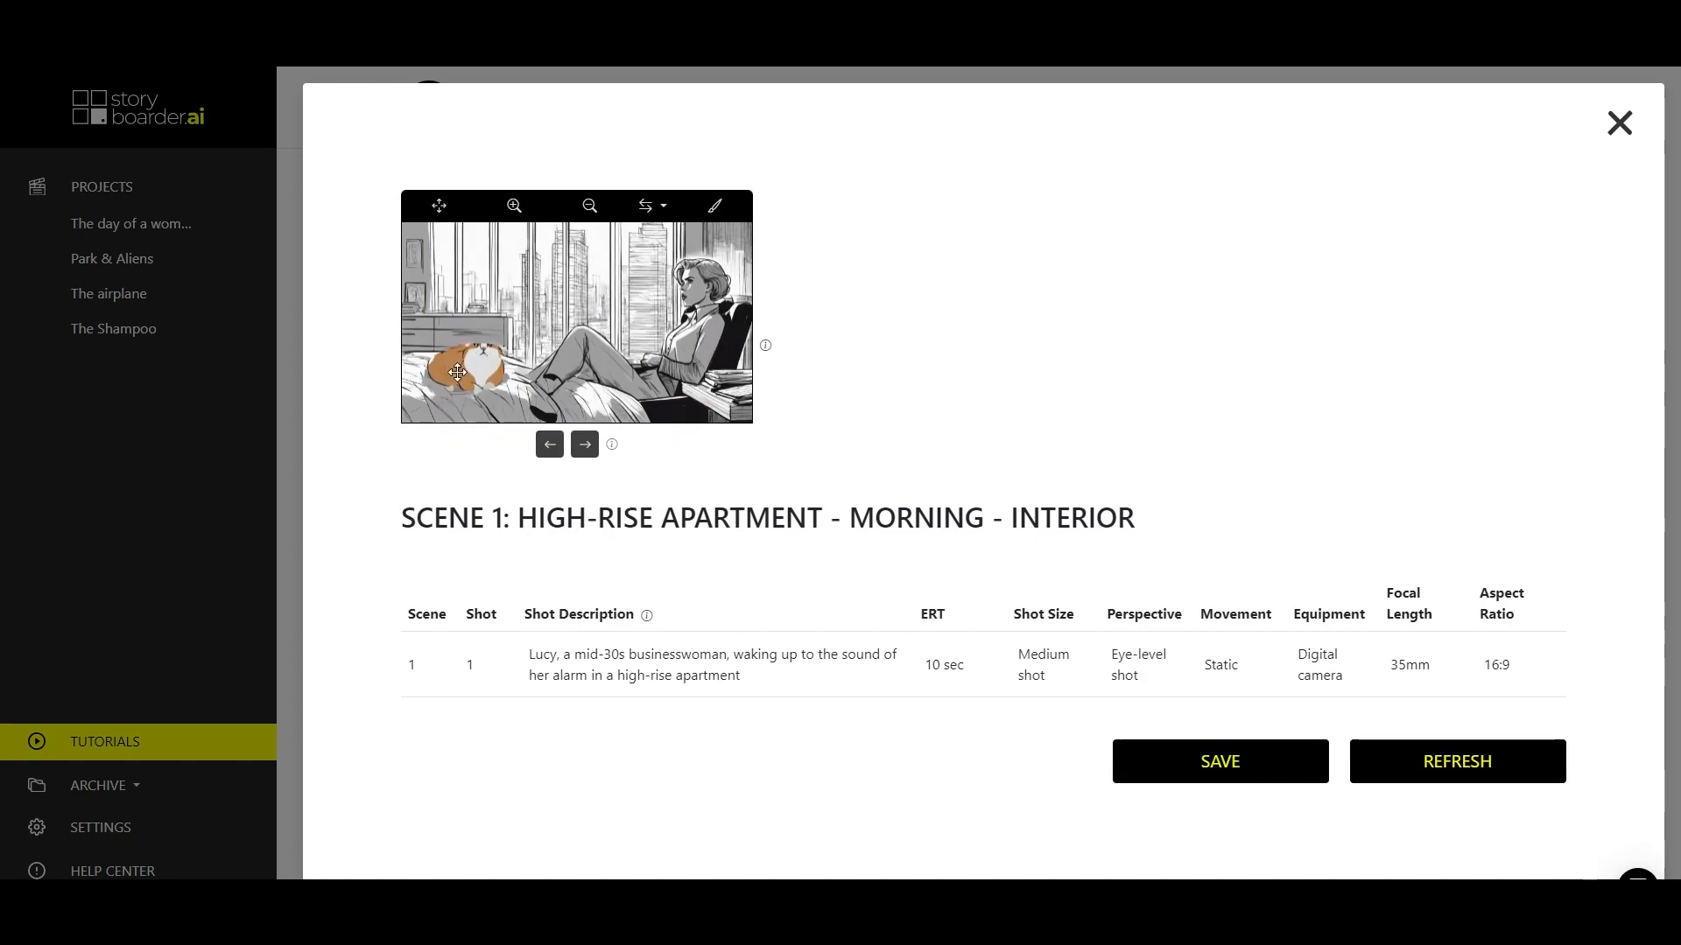
Compare the inpainted cats, choose the grey one matching the monochrome sketch, save it and return to the storyboard.
click(549, 446)
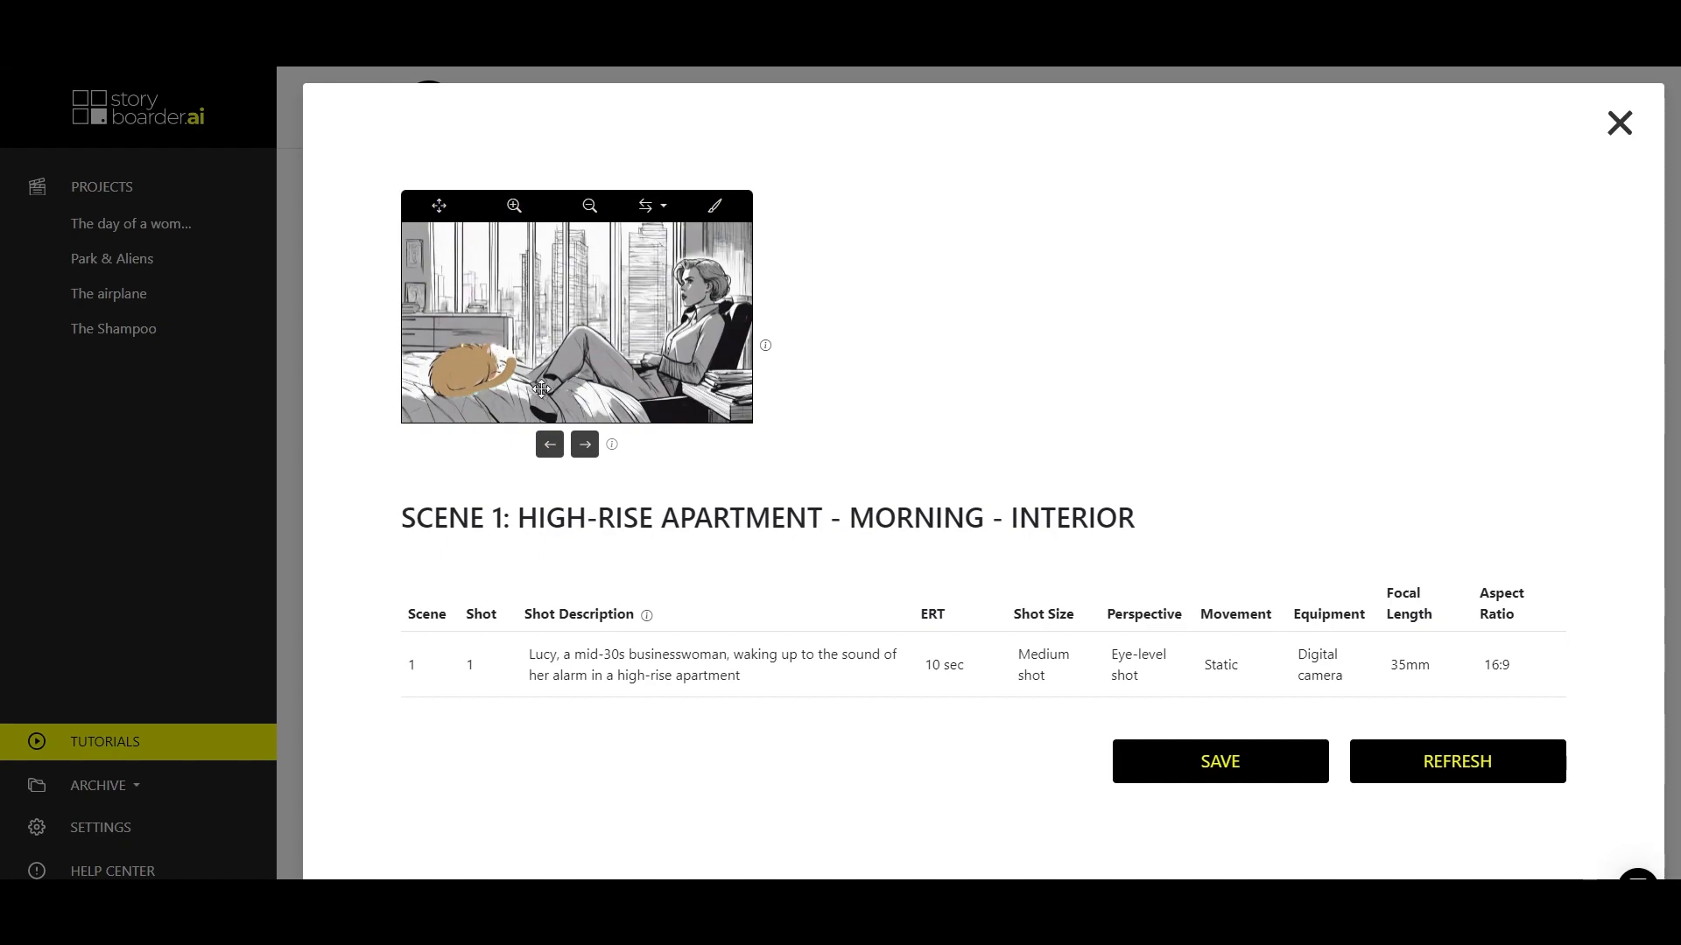
click(550, 447)
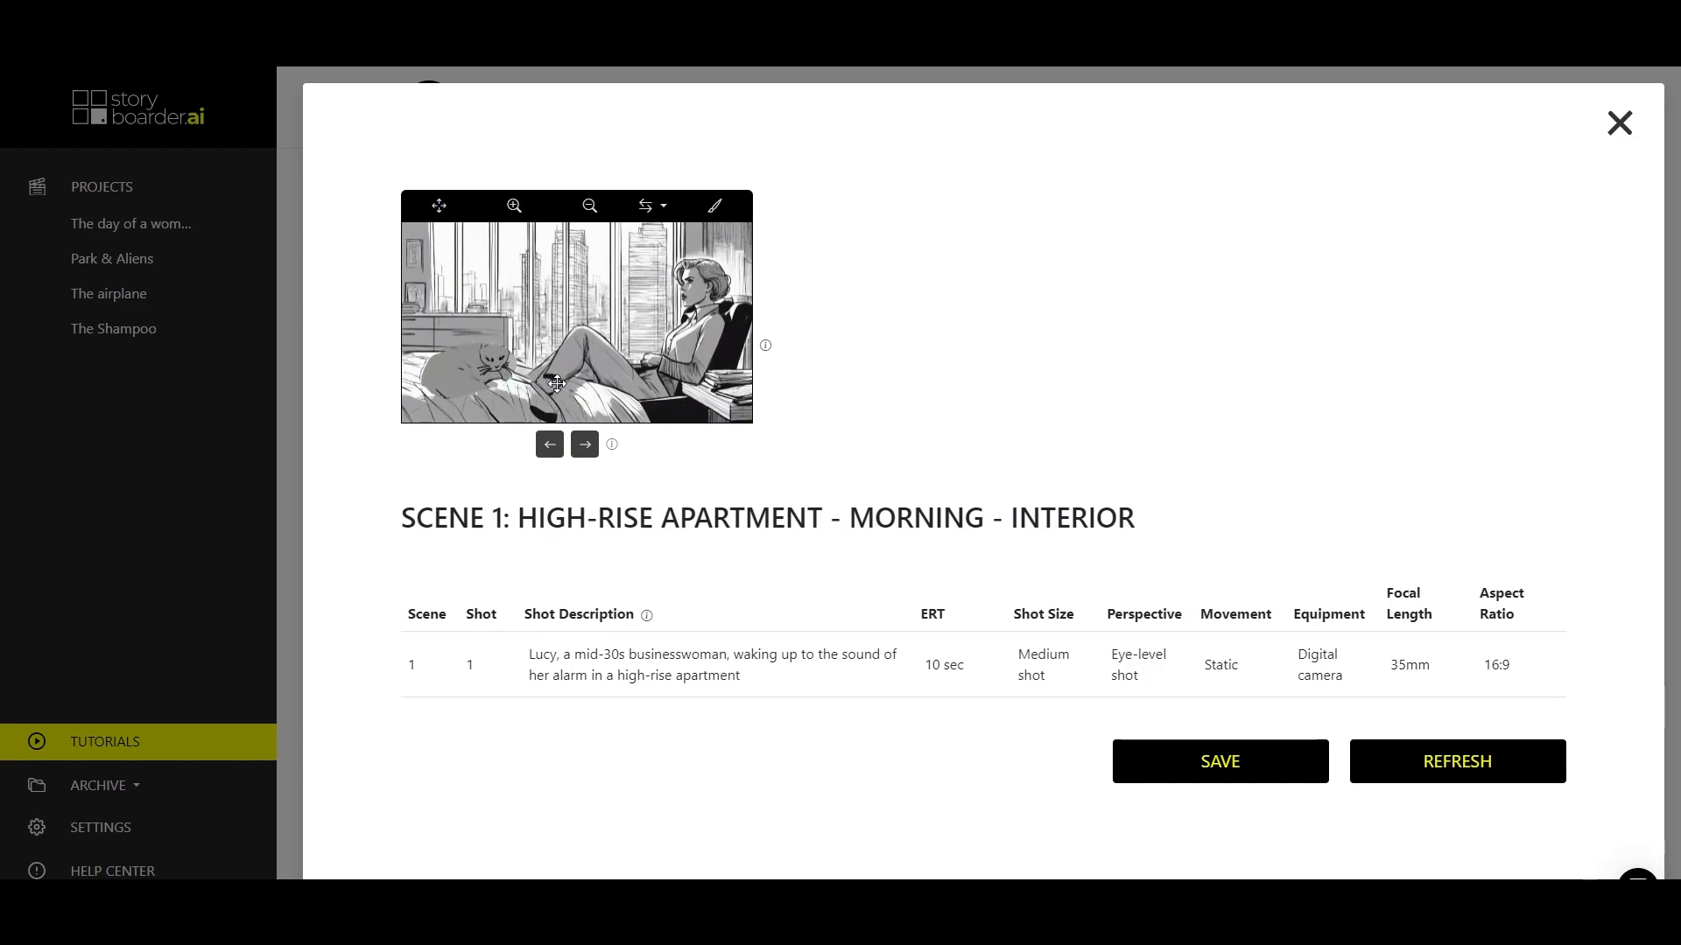
click(1222, 775)
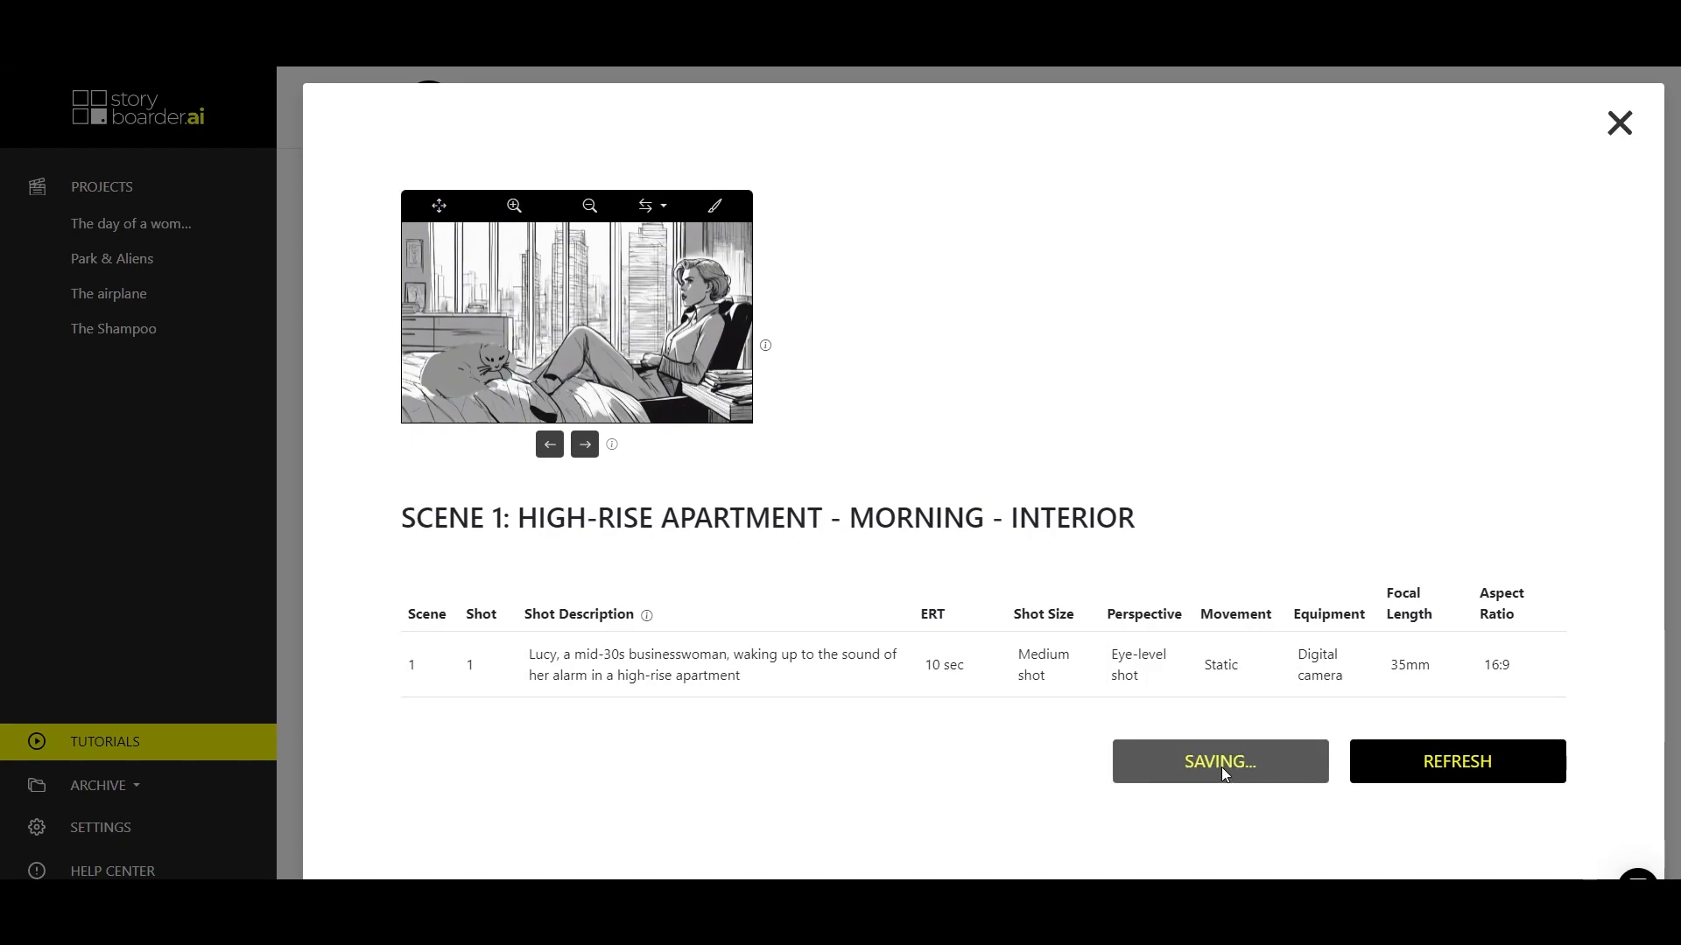
click(1619, 125)
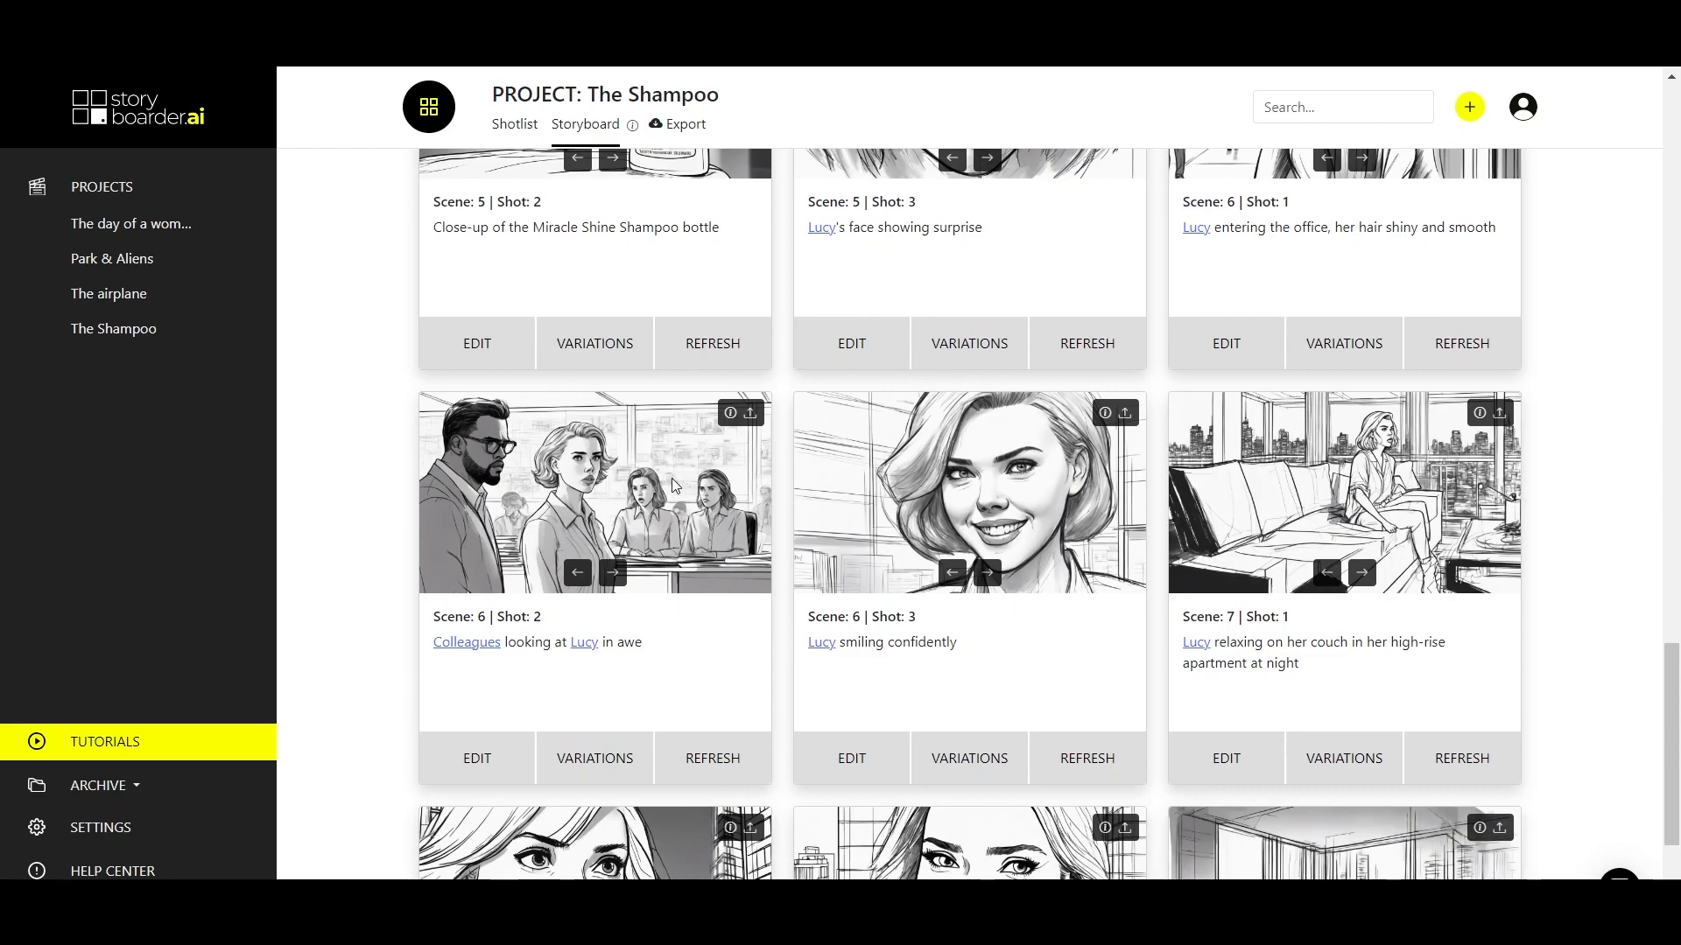
Brush over the seated woman closest to Lucy in Scene 6 Shot 2 and inpaint that area.
click(481, 753)
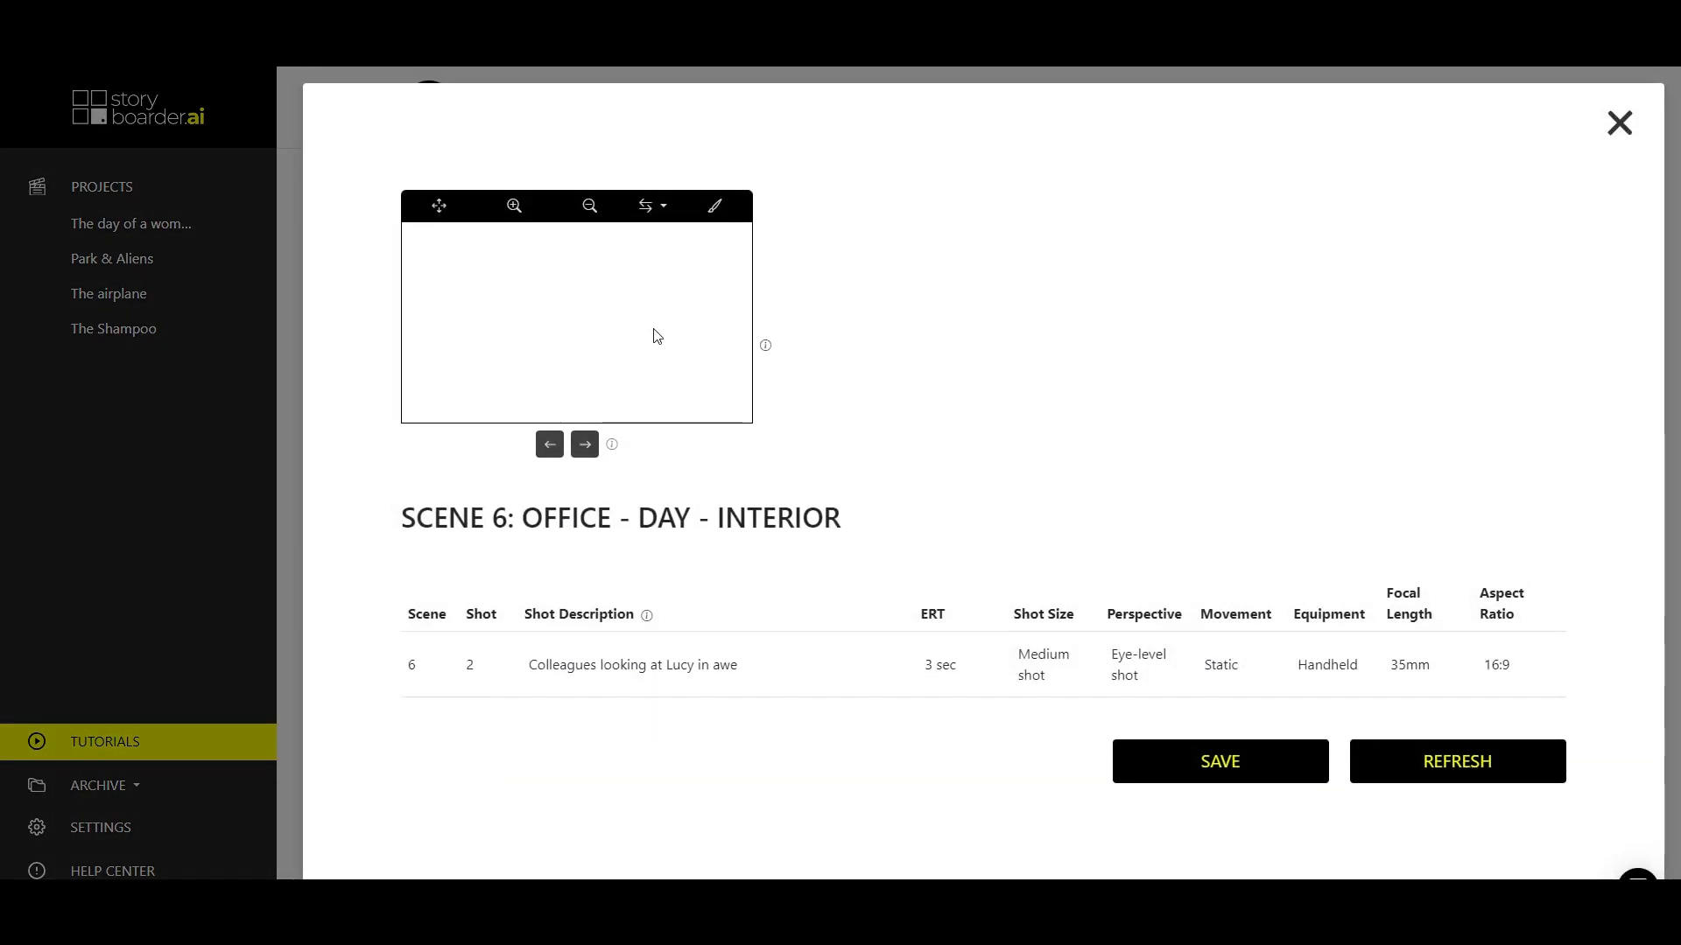
click(713, 217)
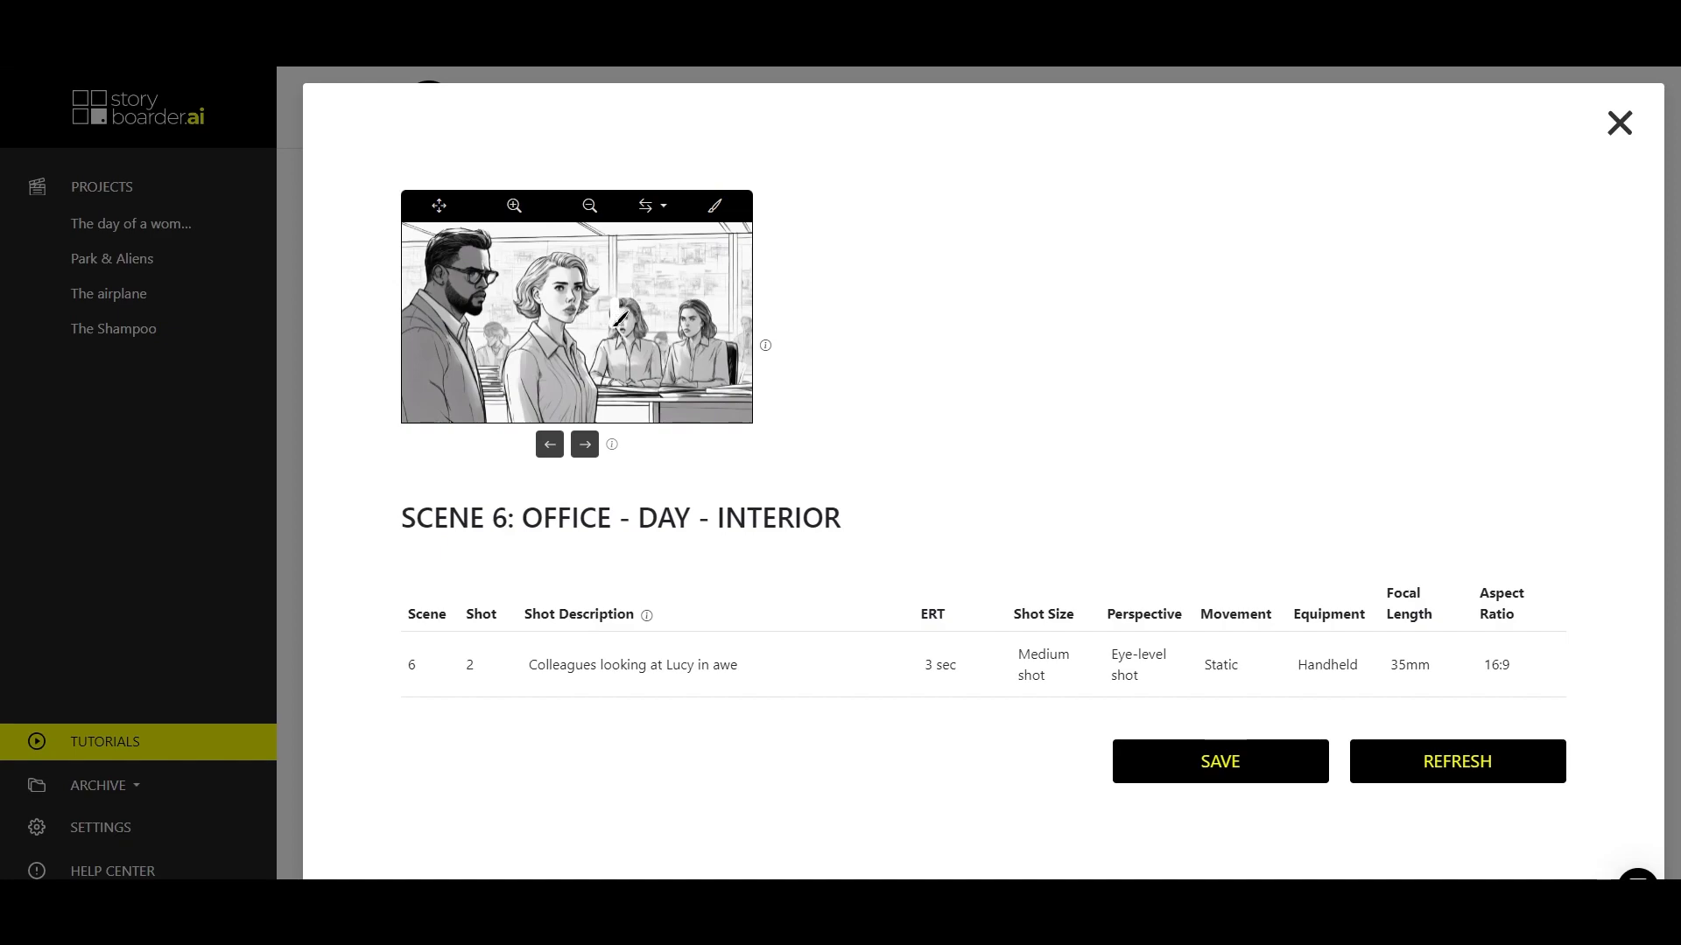
drag(610, 341, 610, 379)
double_click(624, 422)
click(716, 424)
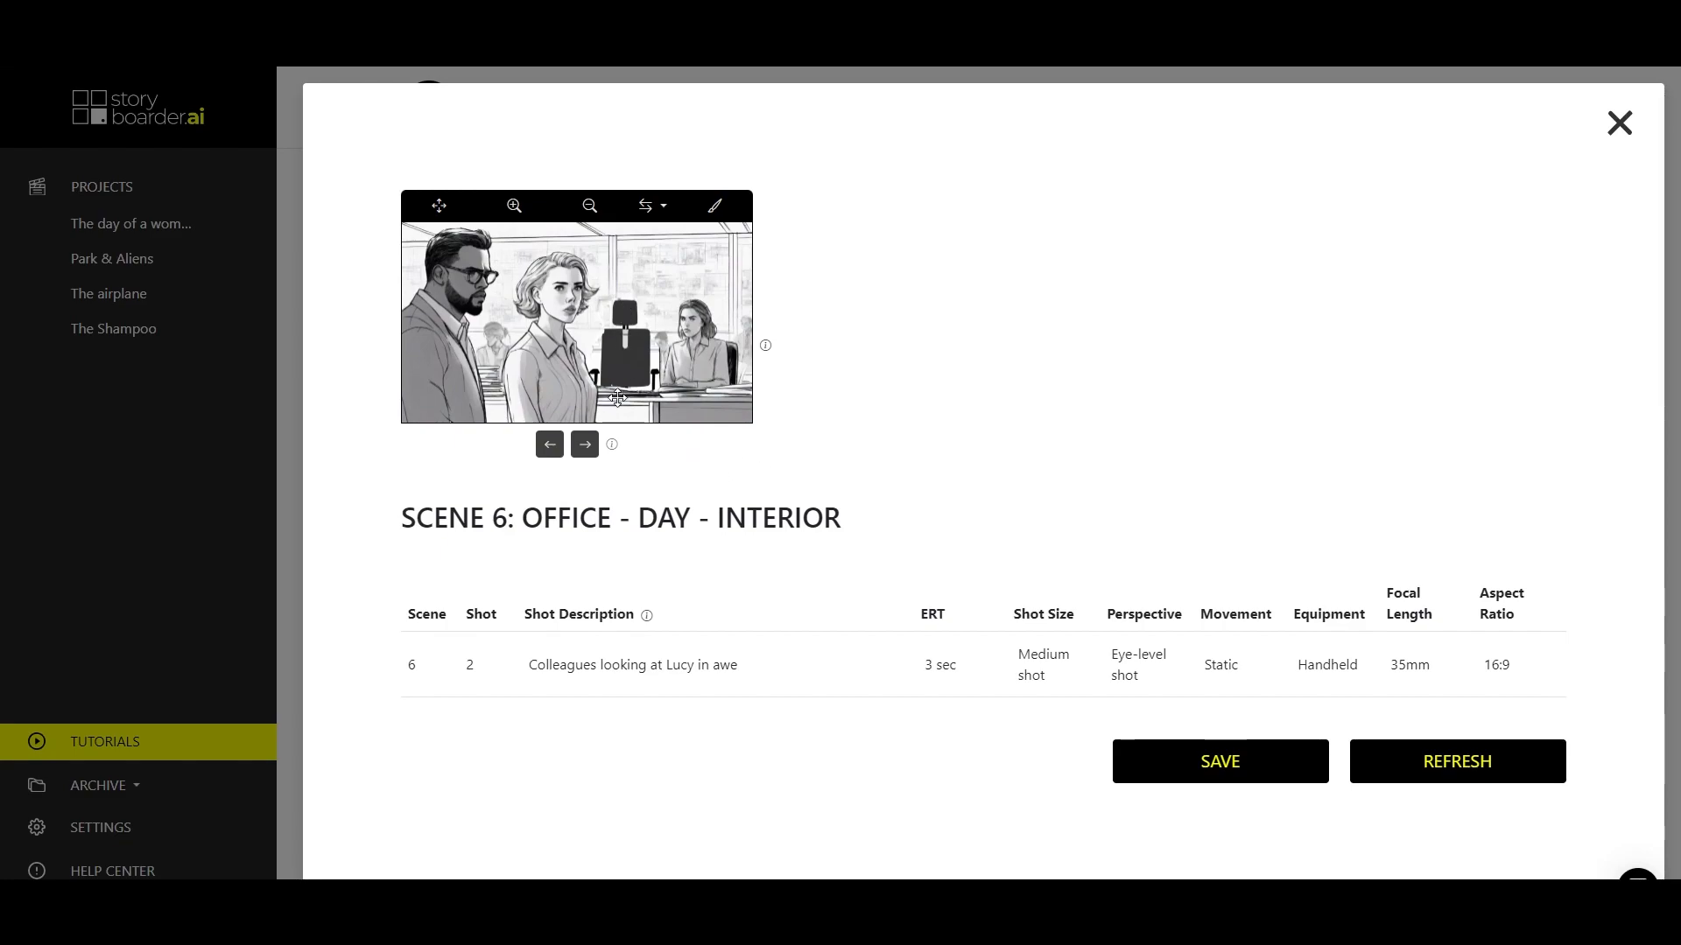
Save the inpainted version with the empty black office chair and generate a variation of the Scene 6 Shot 2 image.
click(549, 447)
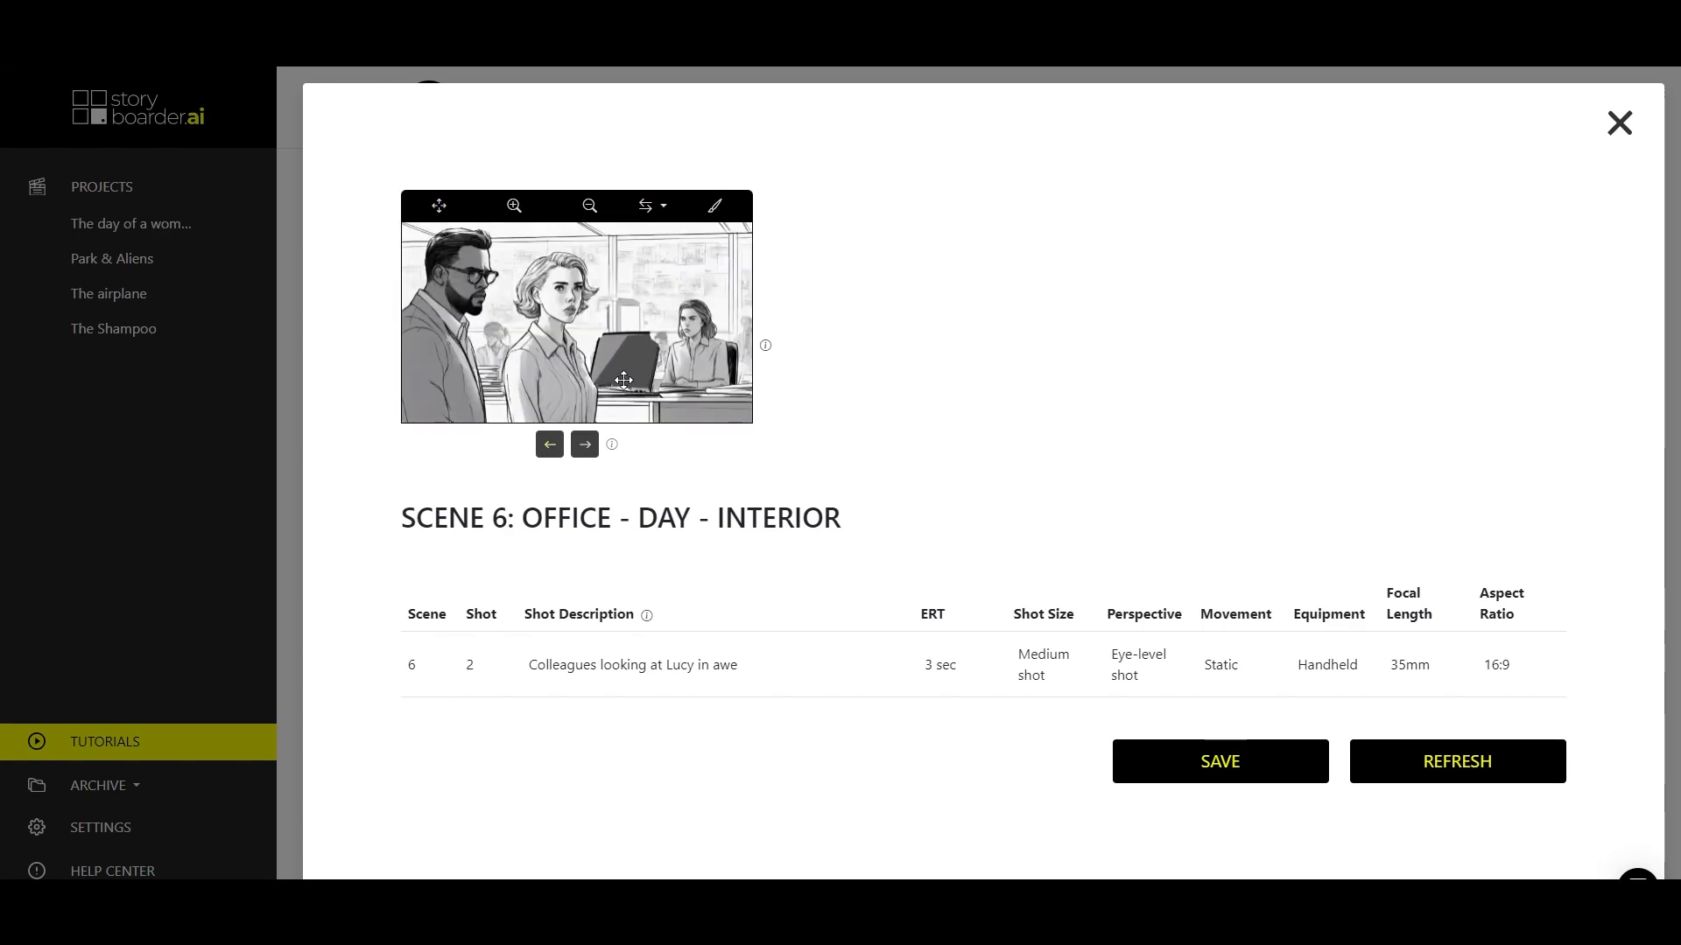
click(549, 446)
click(585, 445)
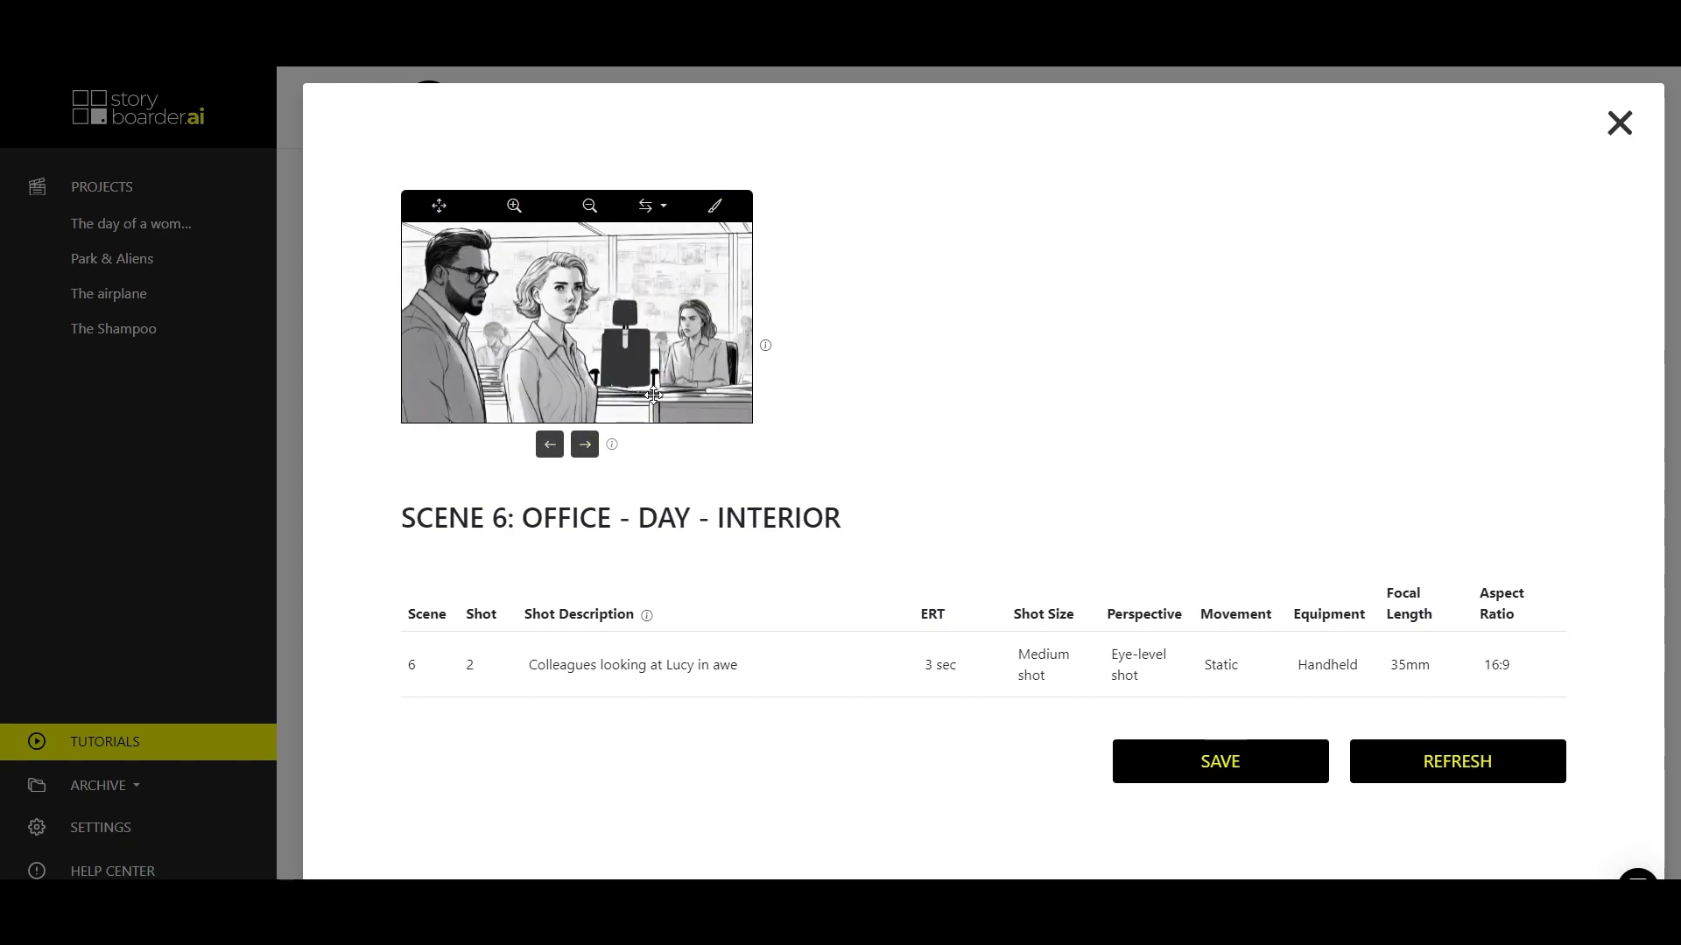
click(1220, 761)
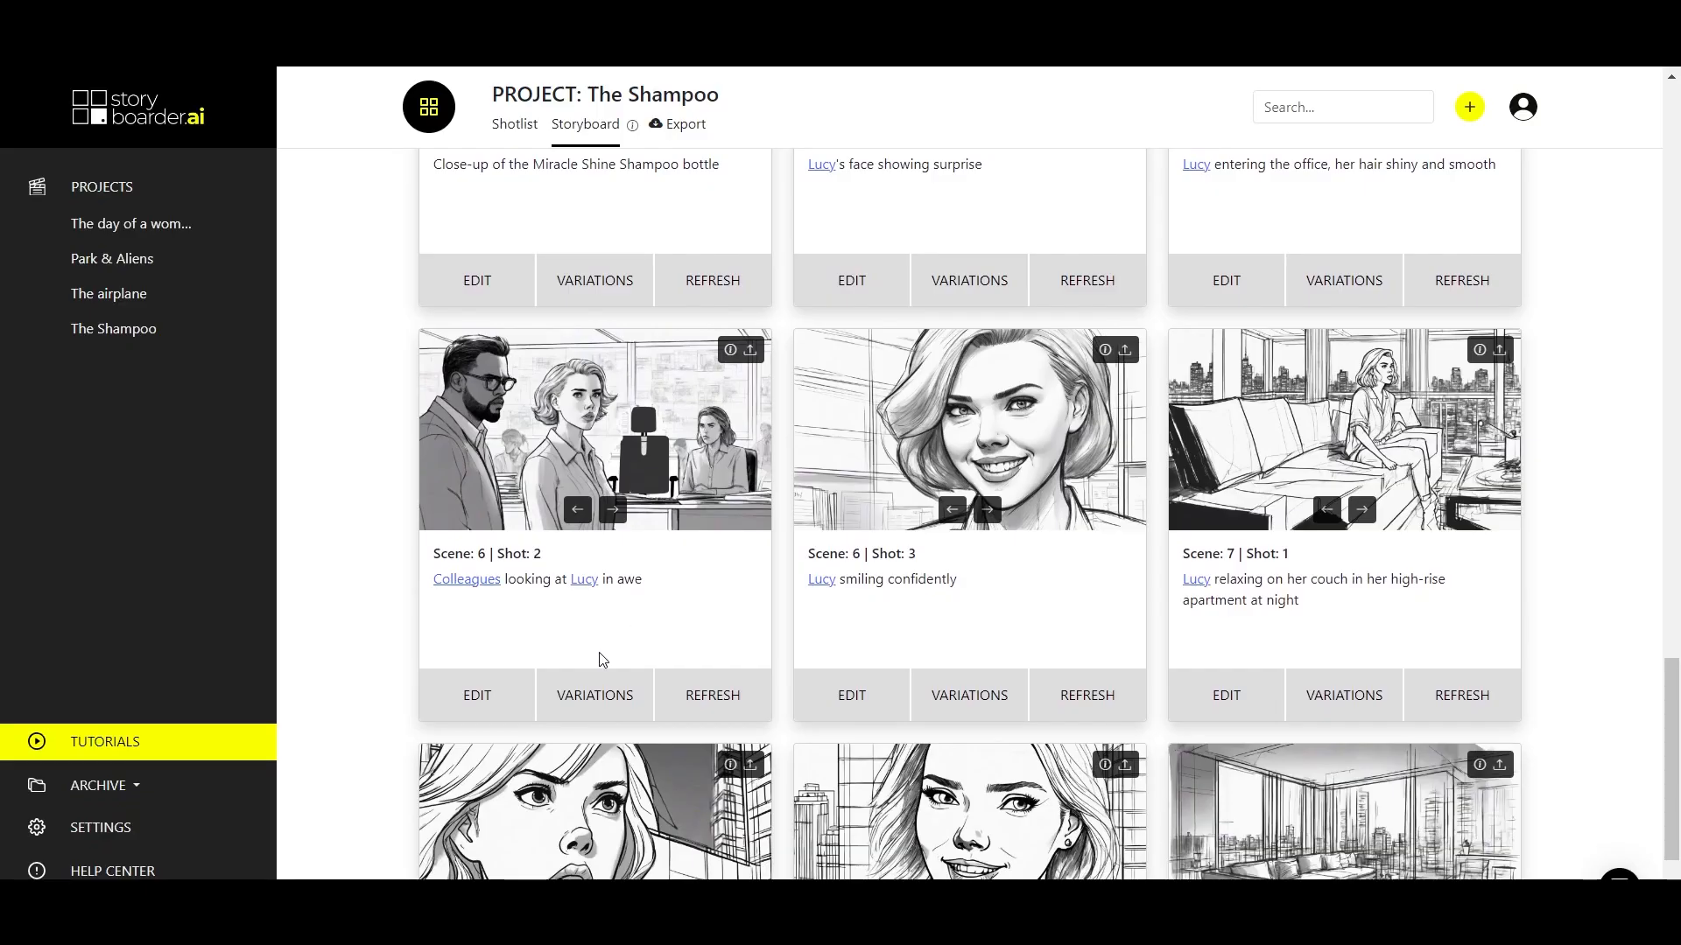
click(584, 697)
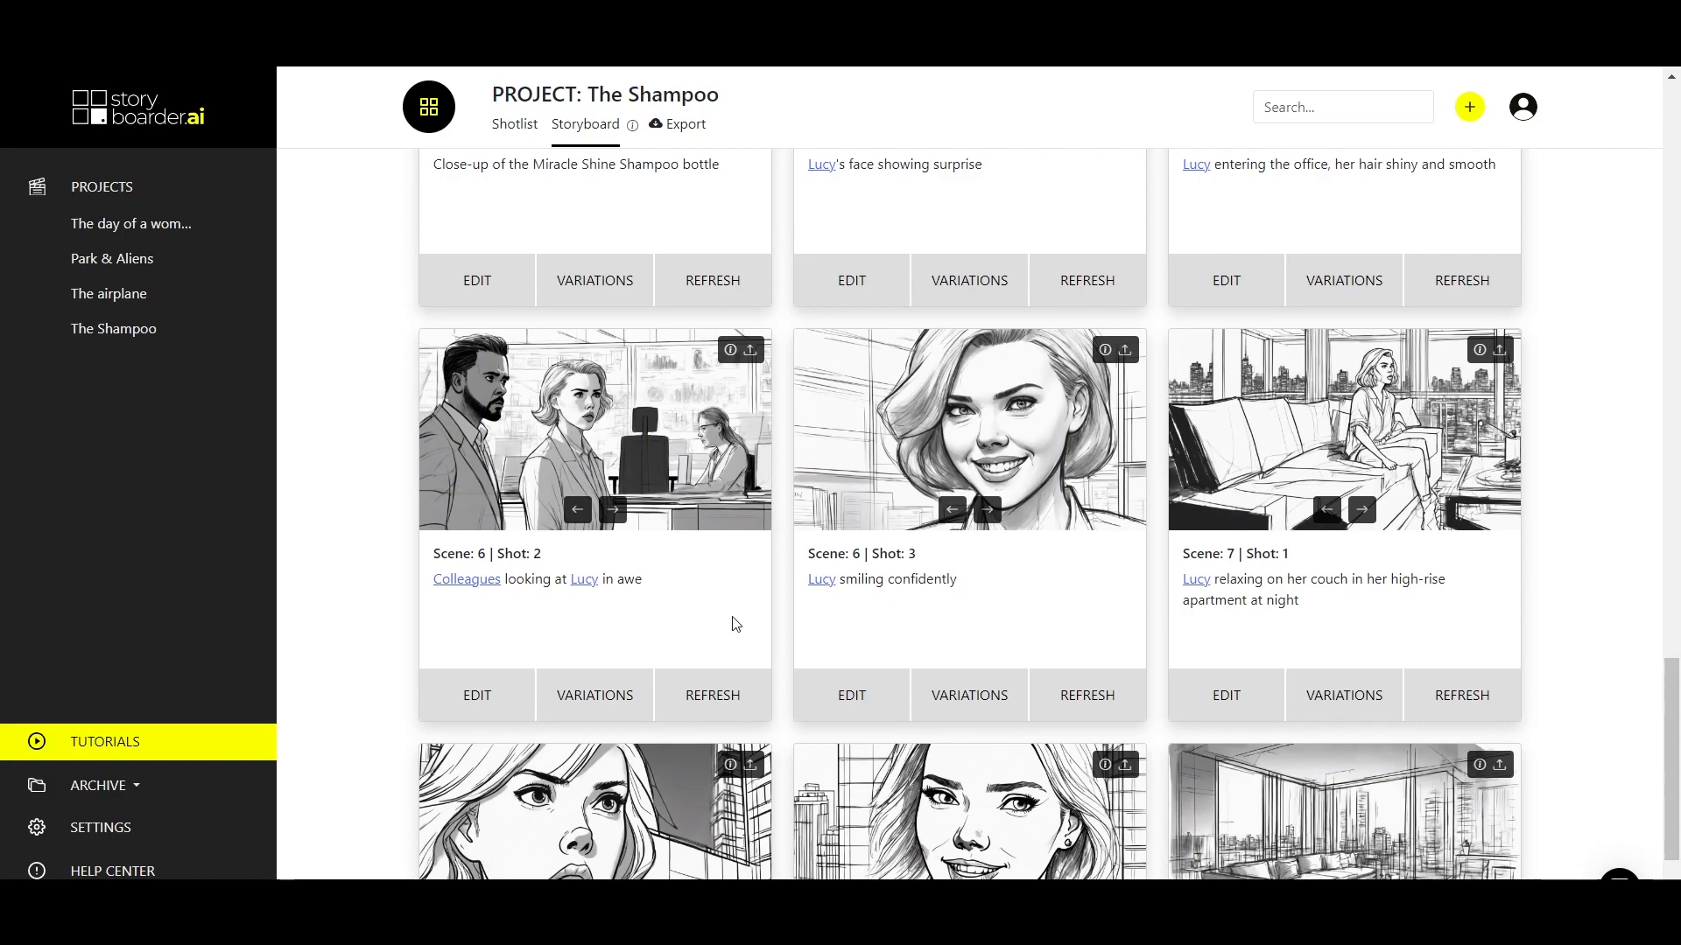
Brush over the armchair area of Scene 7 Shot 4 in The Shampoo and inpaint it with the prompt "shampoo product shot".
scroll(674, 507, down, 3)
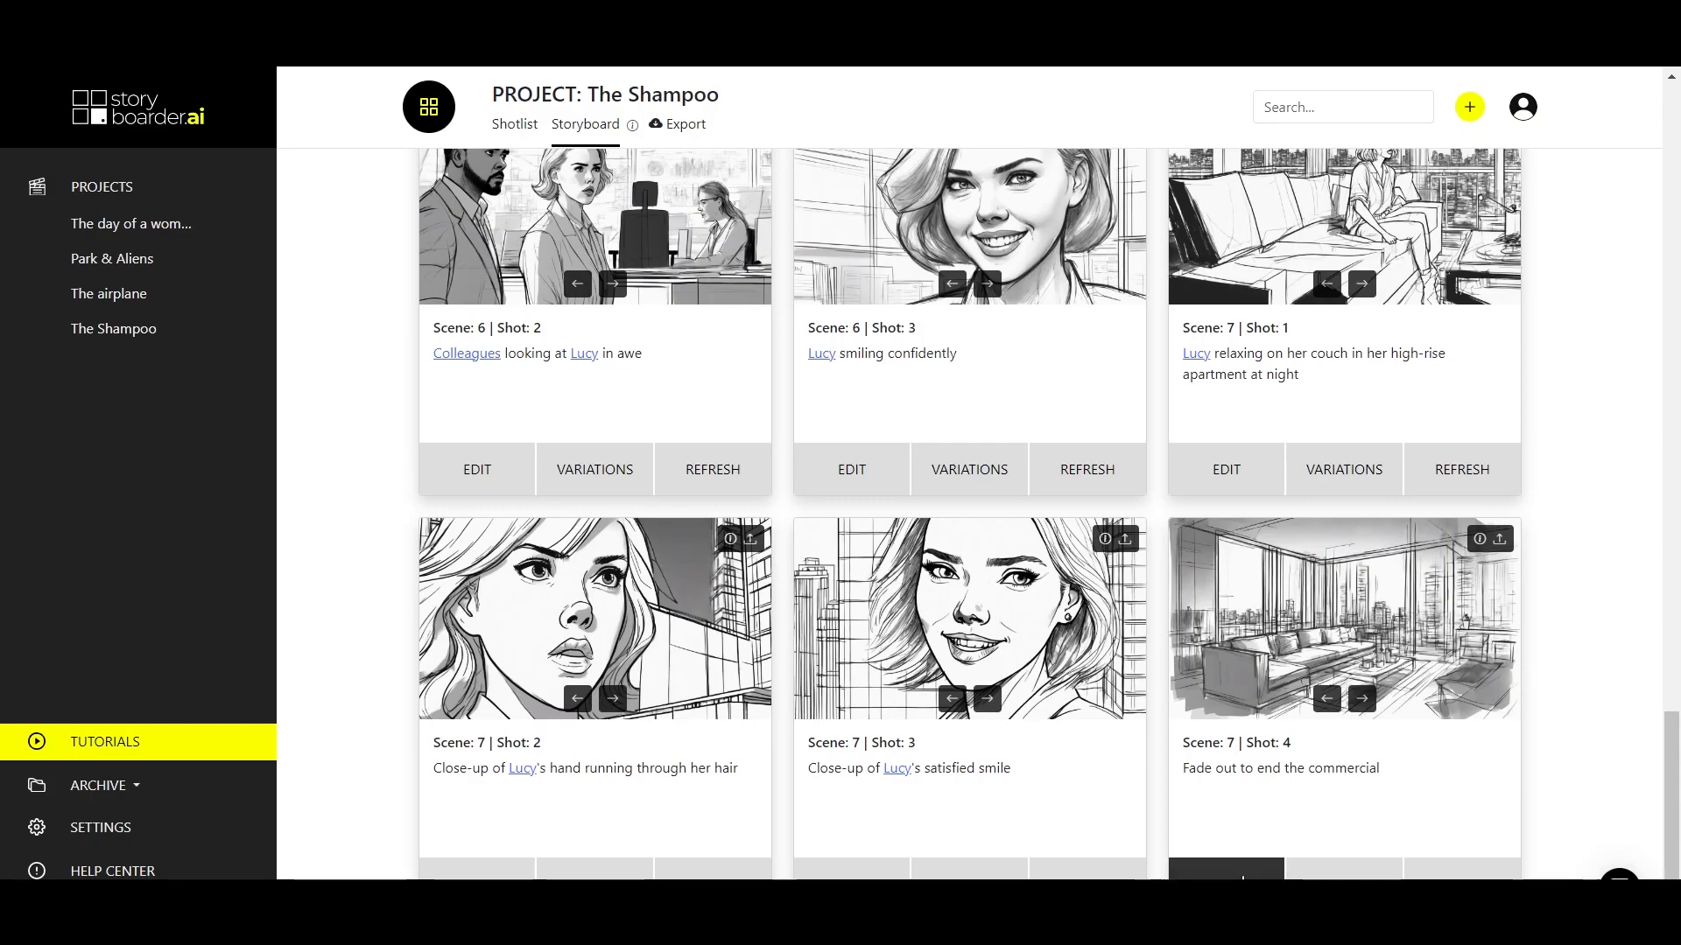
click(1225, 869)
click(714, 206)
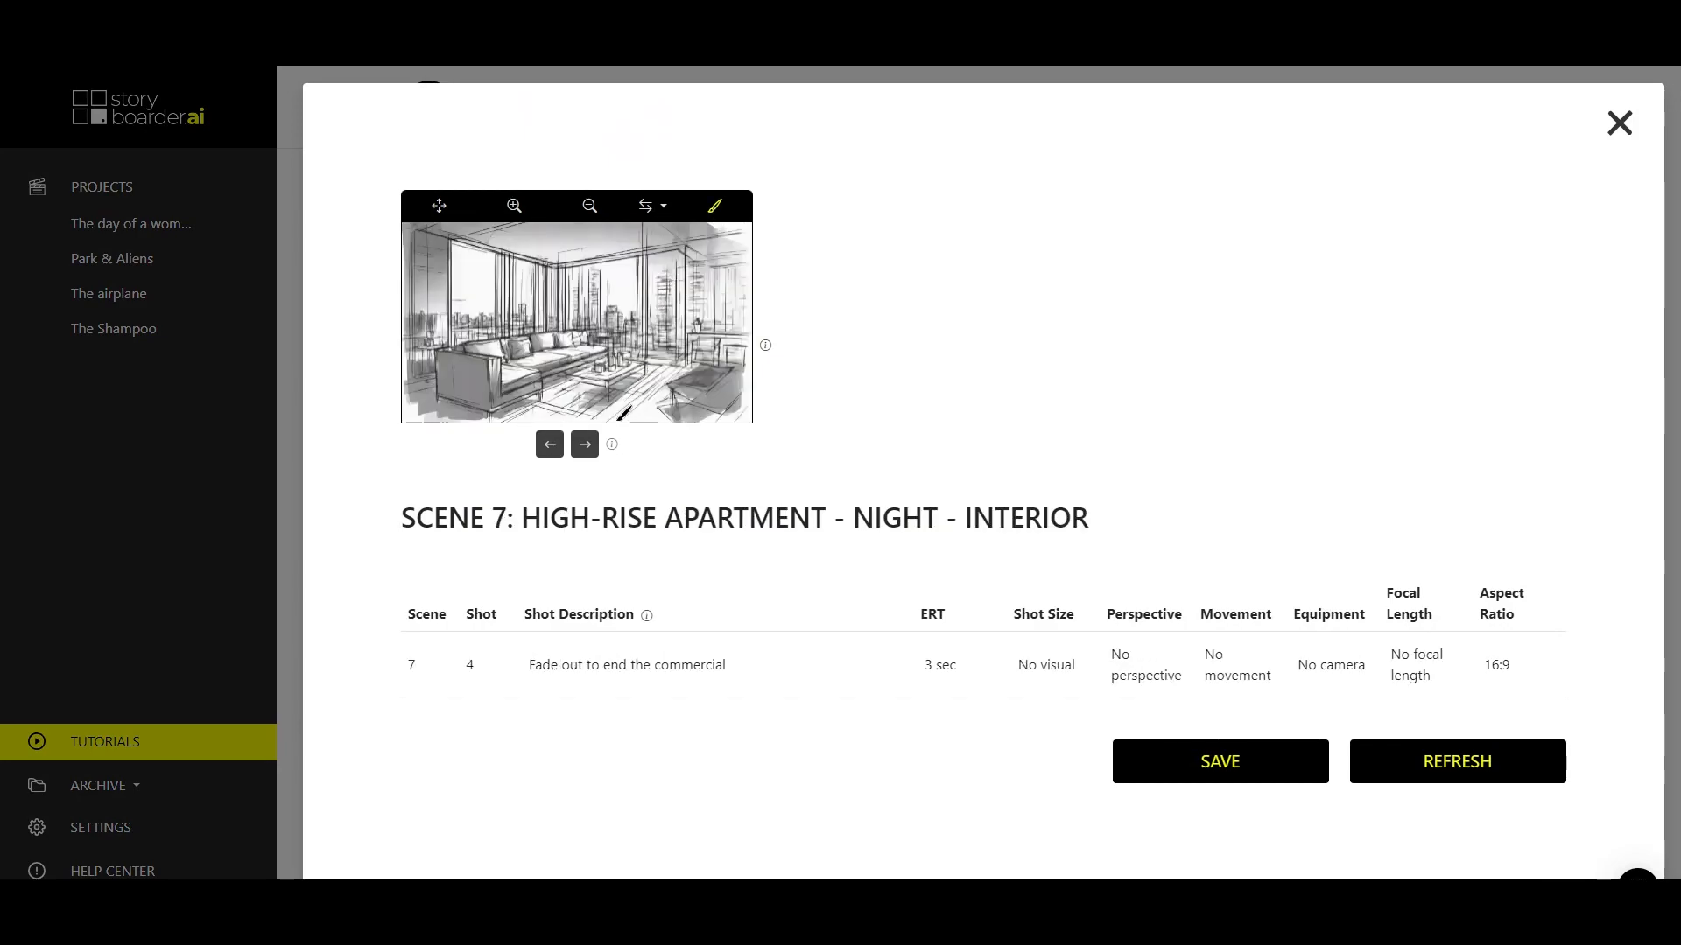
mouse_move(616, 419)
mouse_down()
mouse_move(624, 350)
mouse_move(727, 297)
mouse_move(713, 320)
mouse_move(728, 290)
mouse_move(715, 409)
mouse_move(619, 411)
mouse_move(619, 357)
mouse_move(628, 390)
mouse_up()
text(sham)
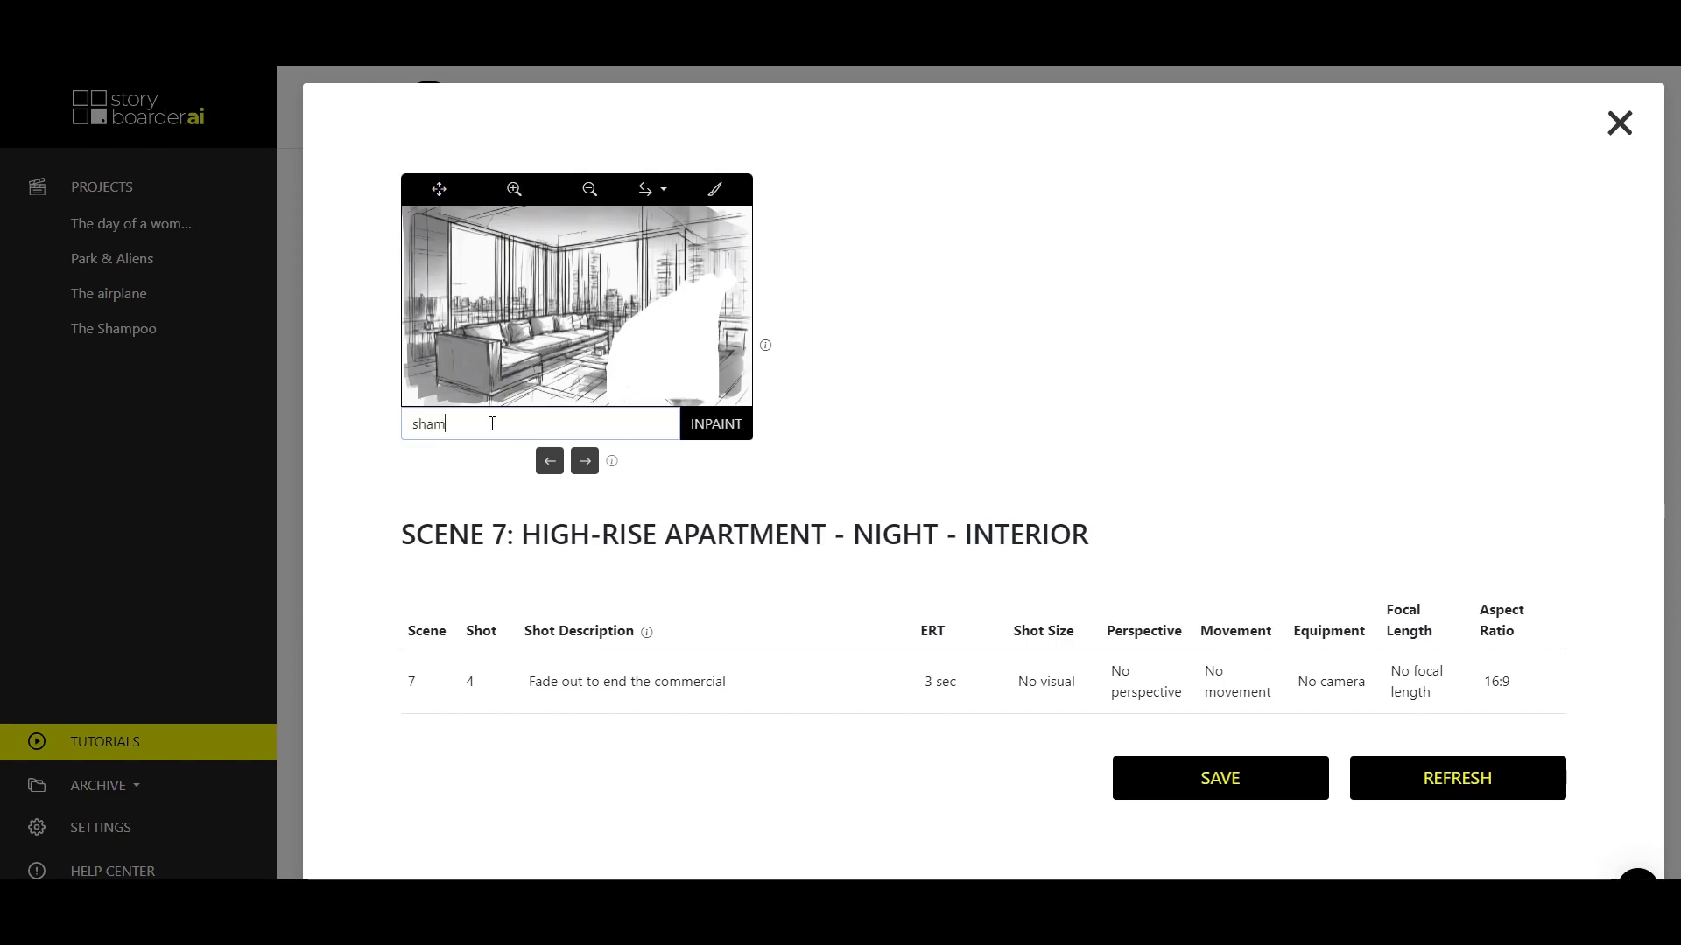
text(poo product shot)
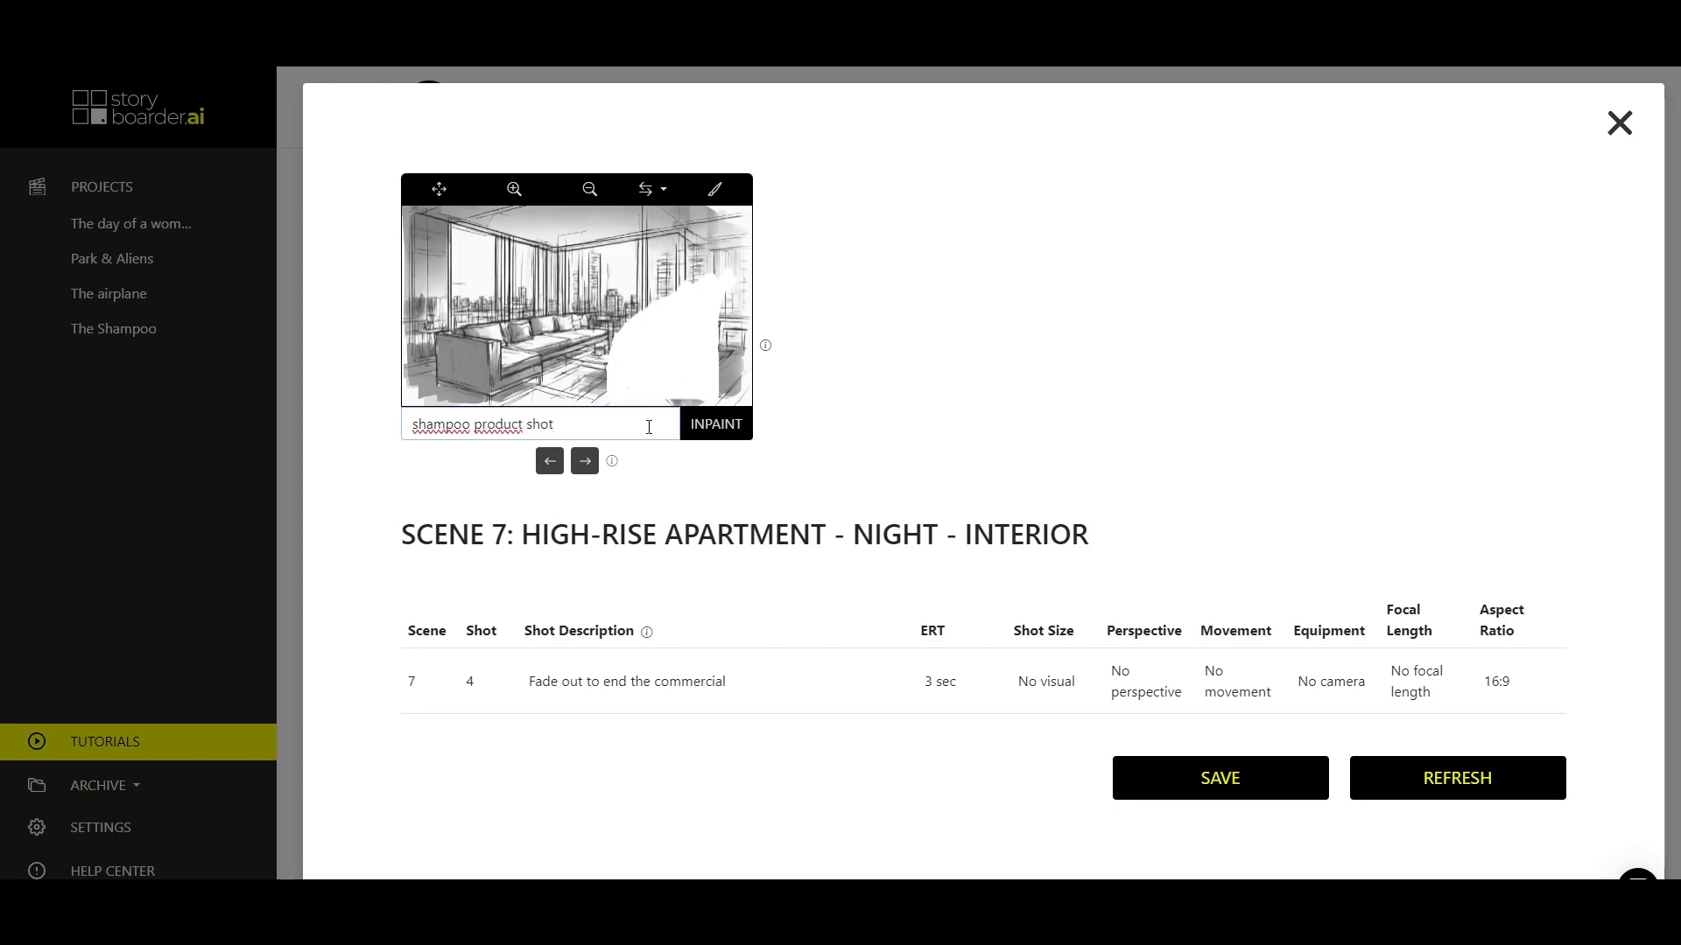
click(705, 424)
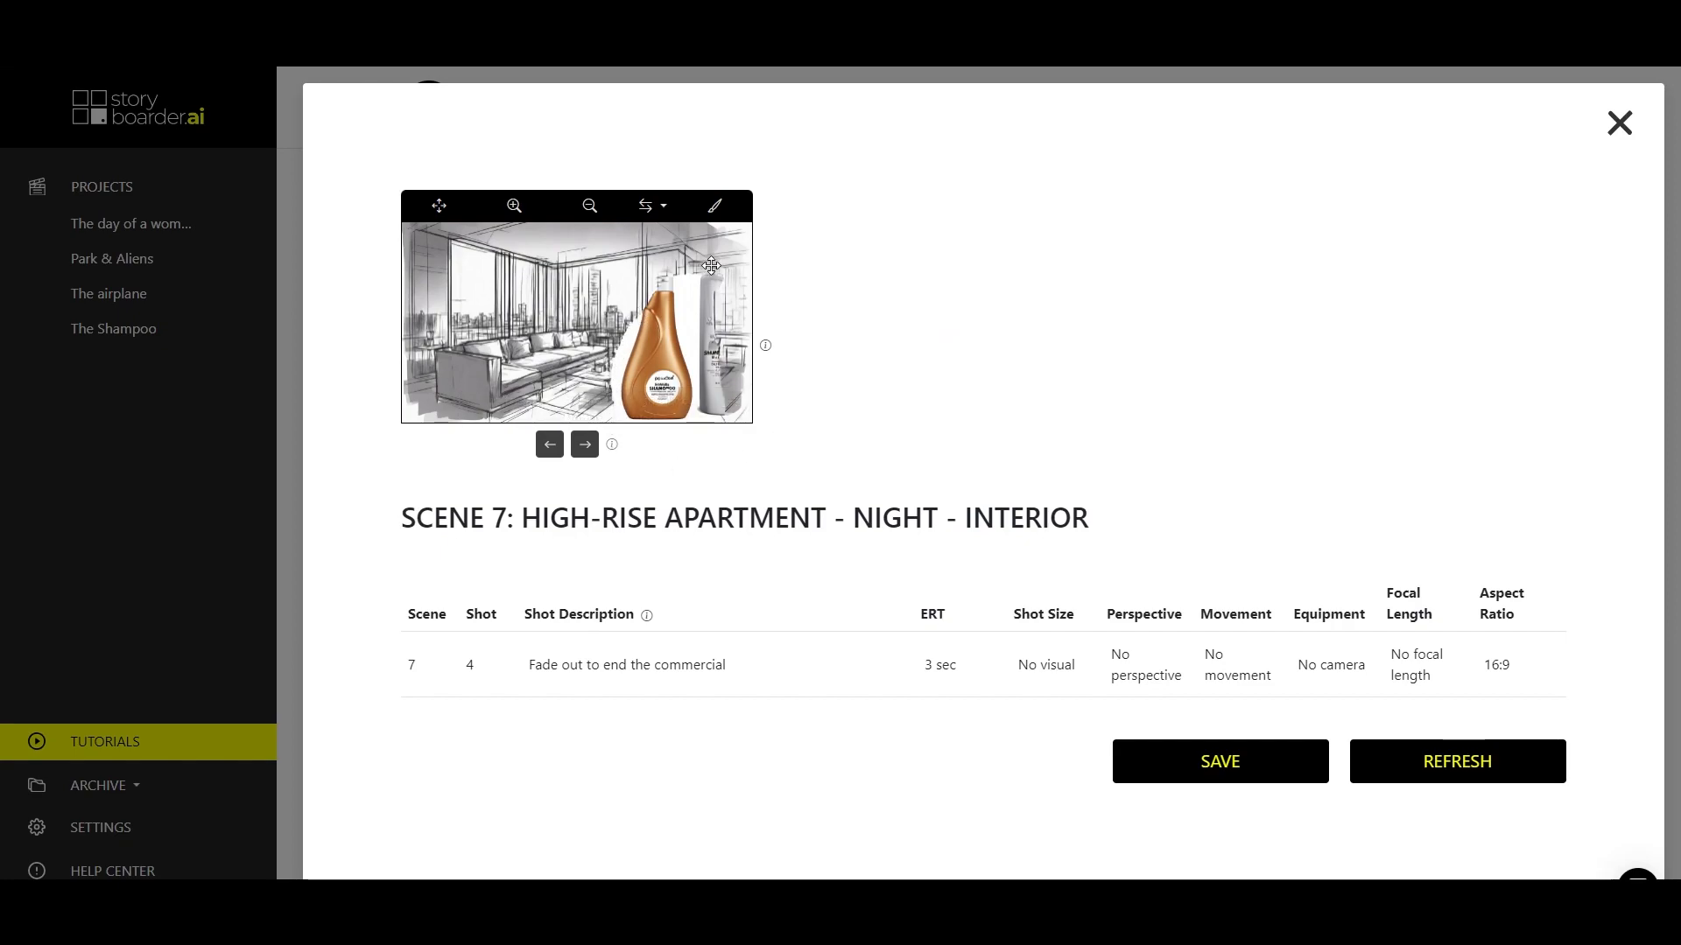
Compare the inpainted shampoo versions and save the one with two white bottles with green labels.
click(585, 447)
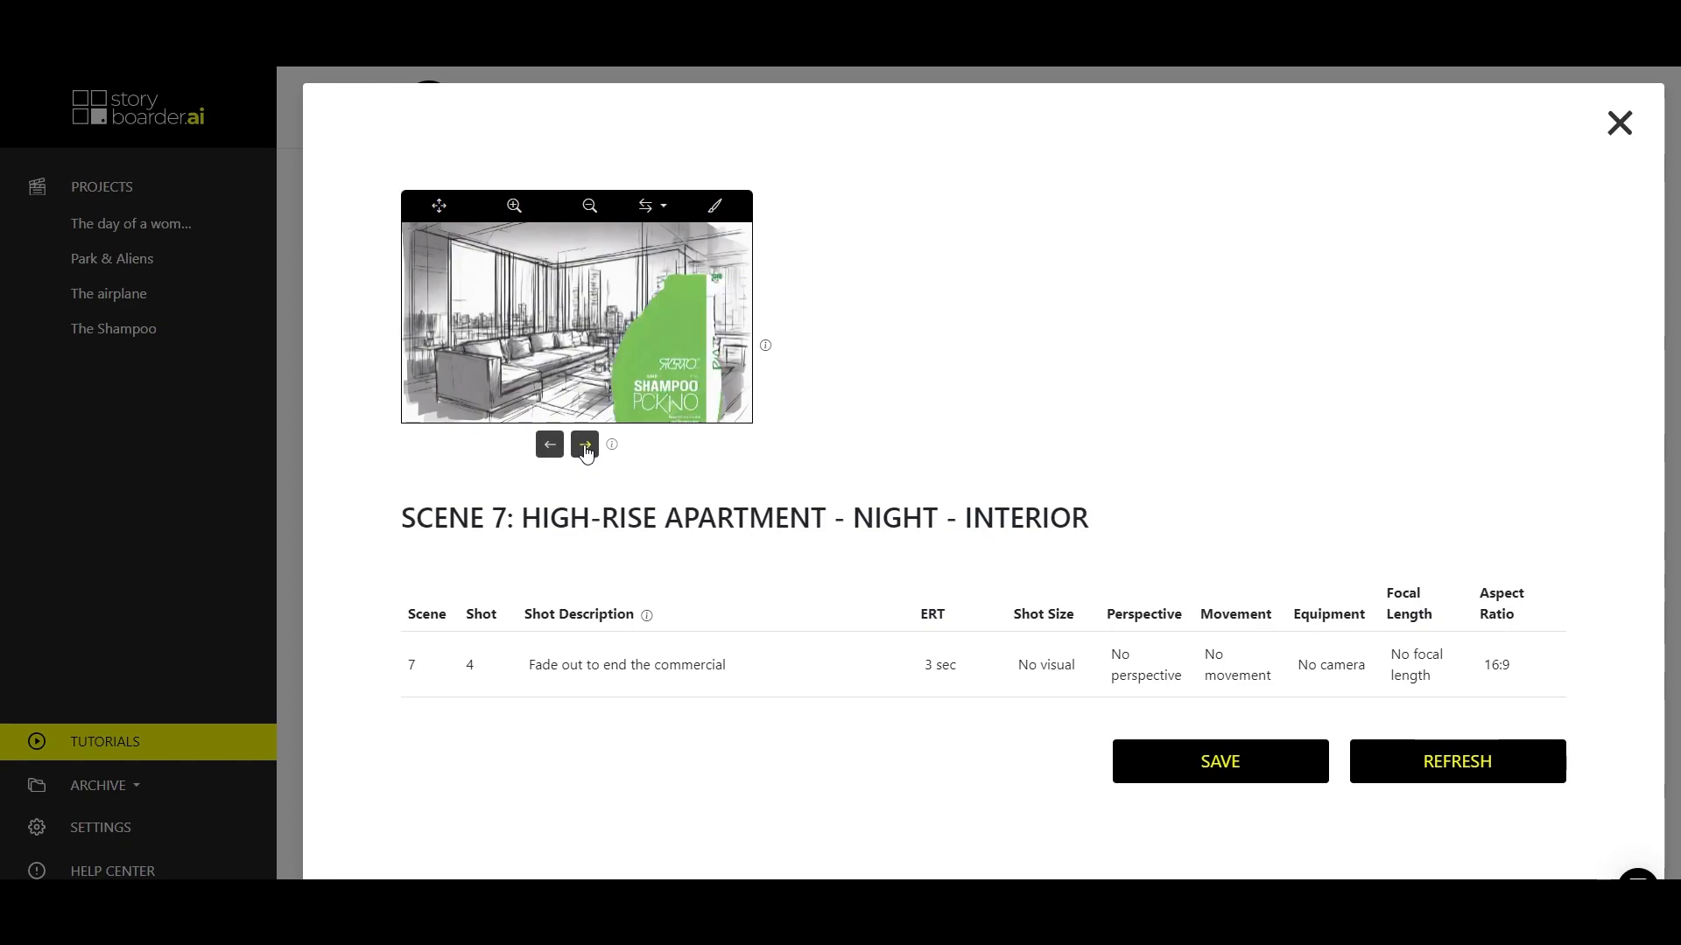
click(585, 448)
click(585, 447)
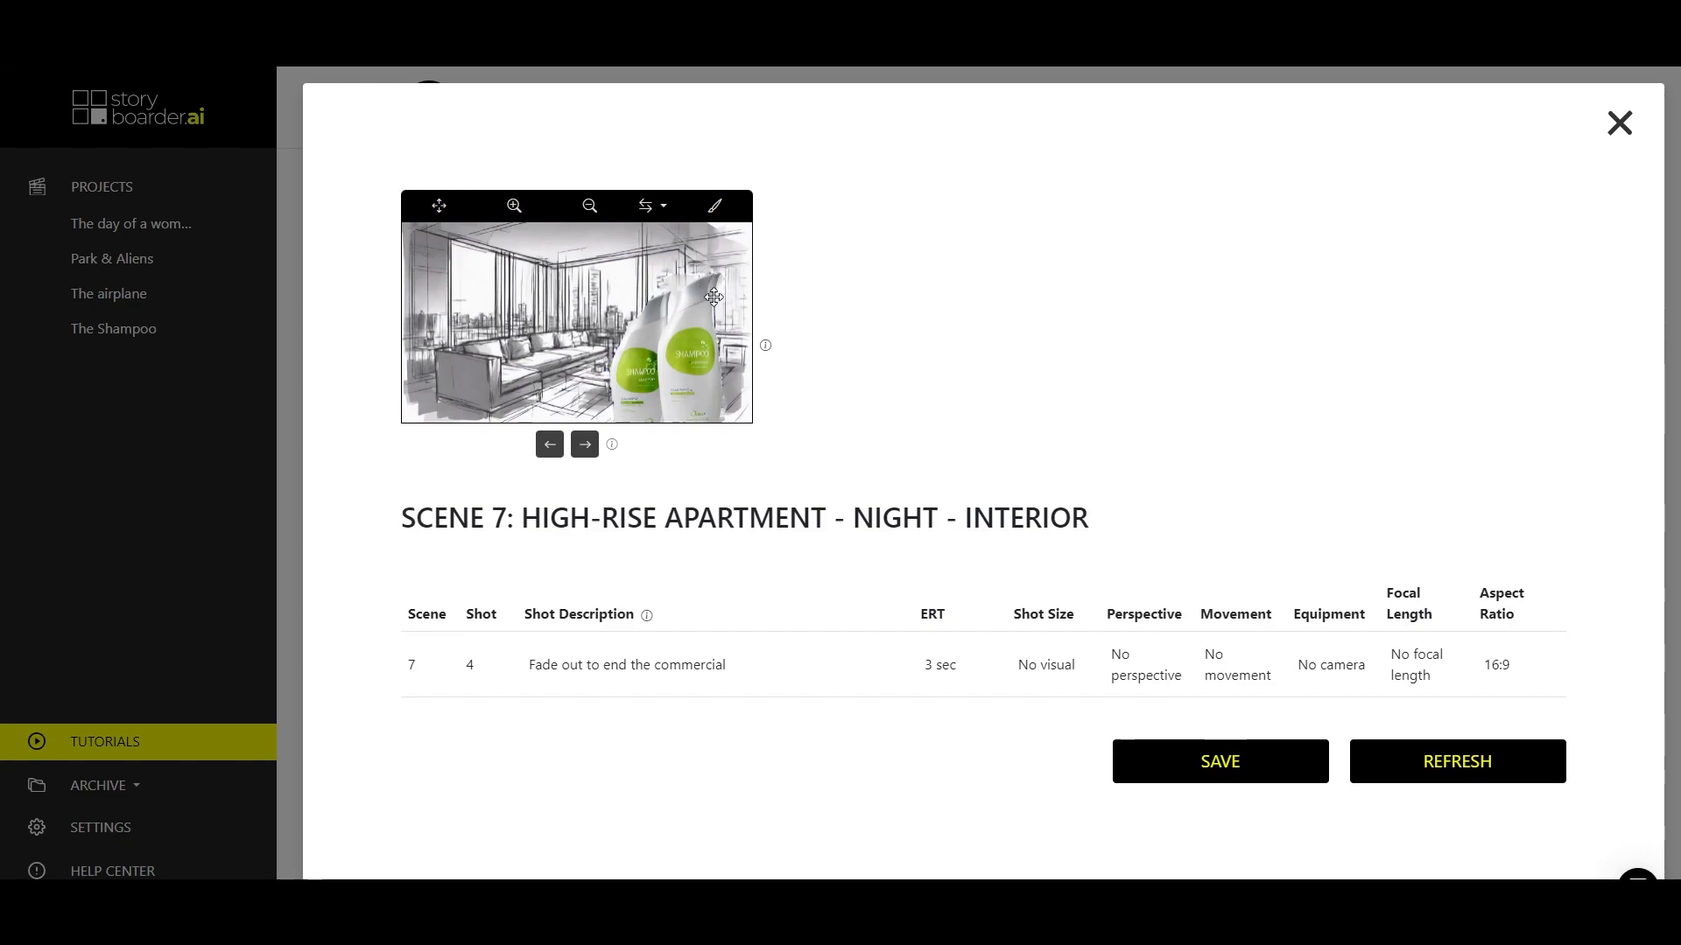
click(1230, 758)
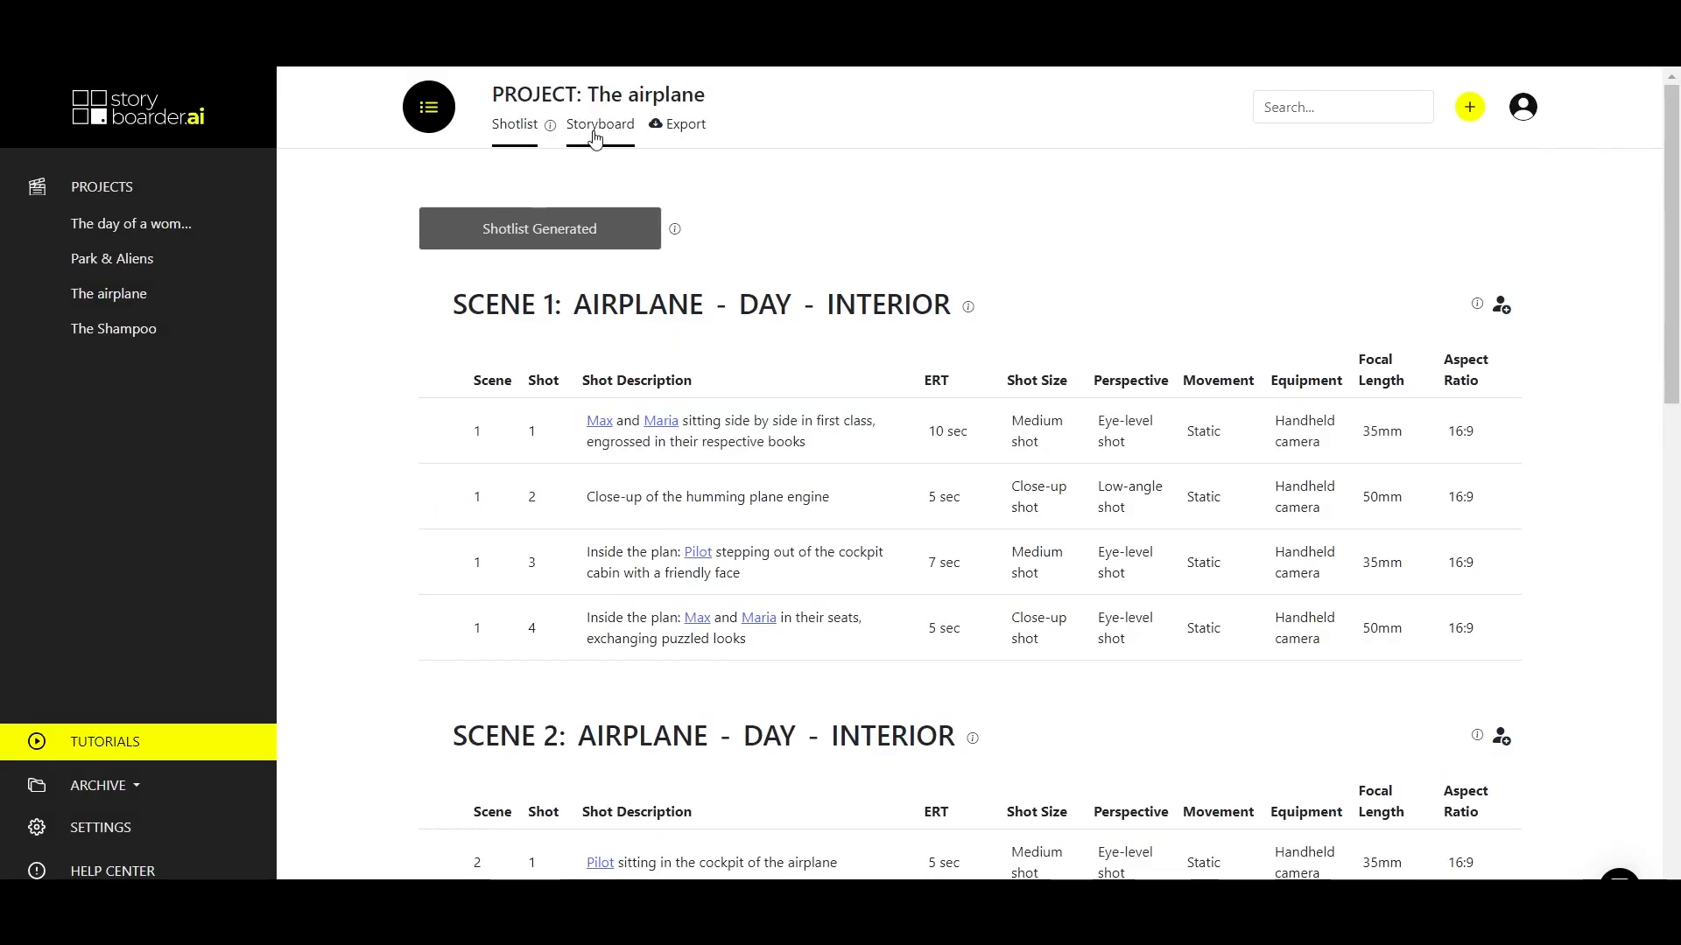
Open Scene 1 Shot 4 from the storyboard of The airplane for editing.
click(586, 131)
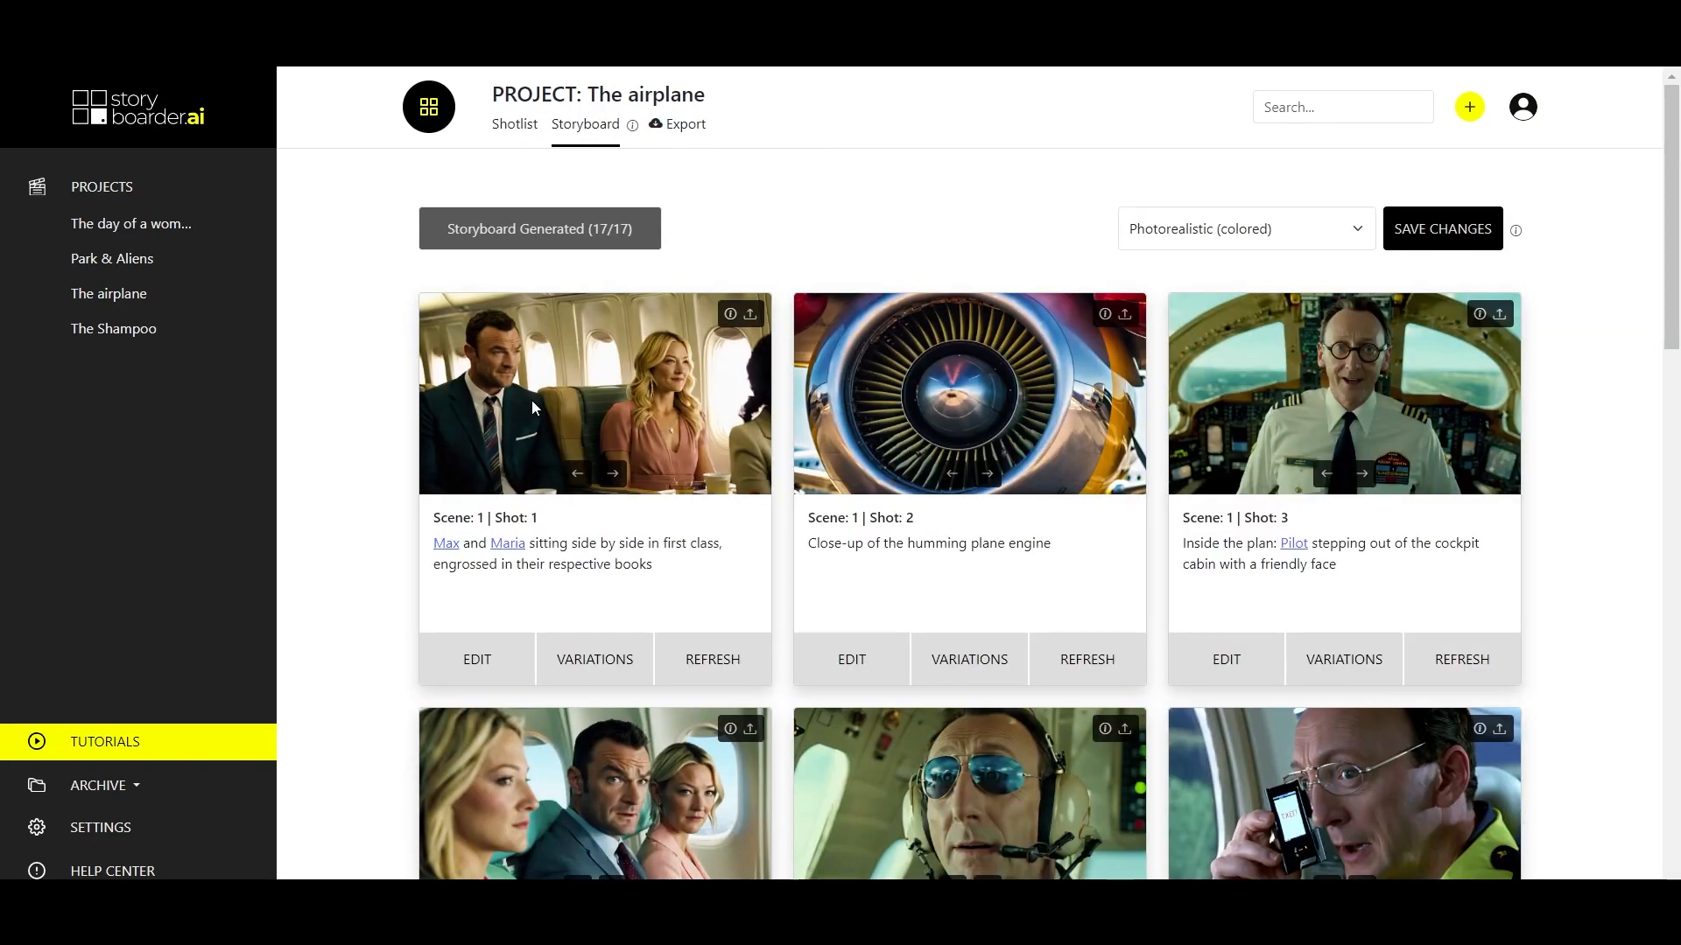
scroll(486, 818, down, 3)
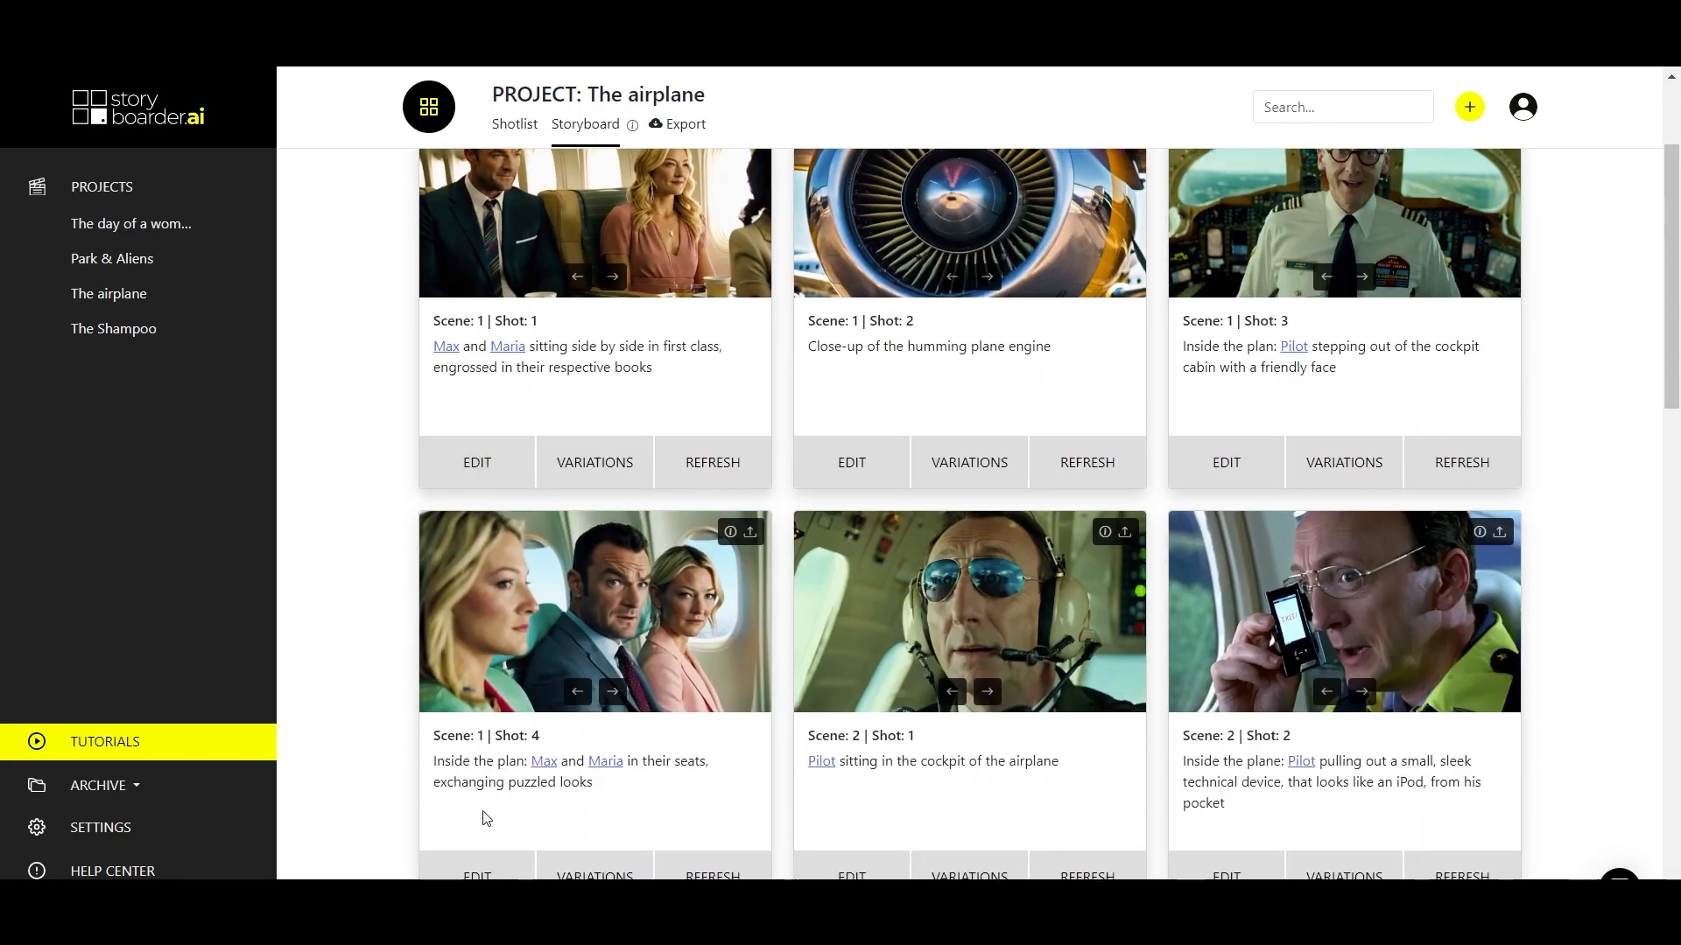
click(477, 876)
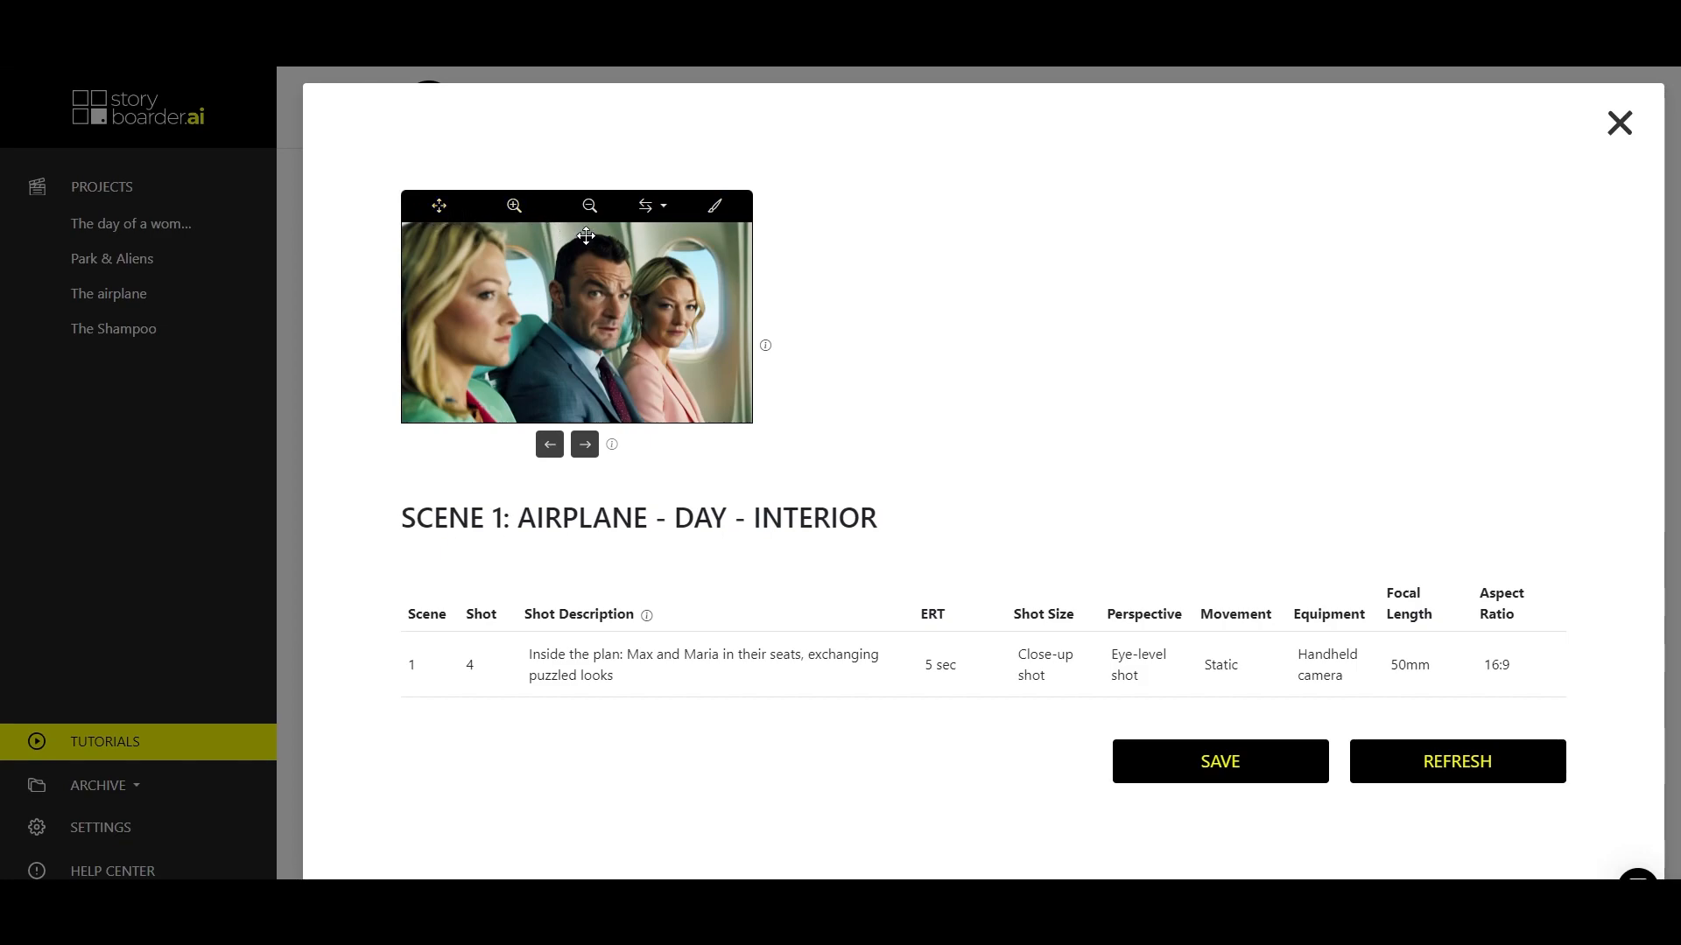
Go through the zoom, move, arrow and inpainting brush tools available for the Scene 1 Shot 4 image.
click(515, 210)
click(441, 208)
click(656, 208)
click(698, 585)
click(714, 206)
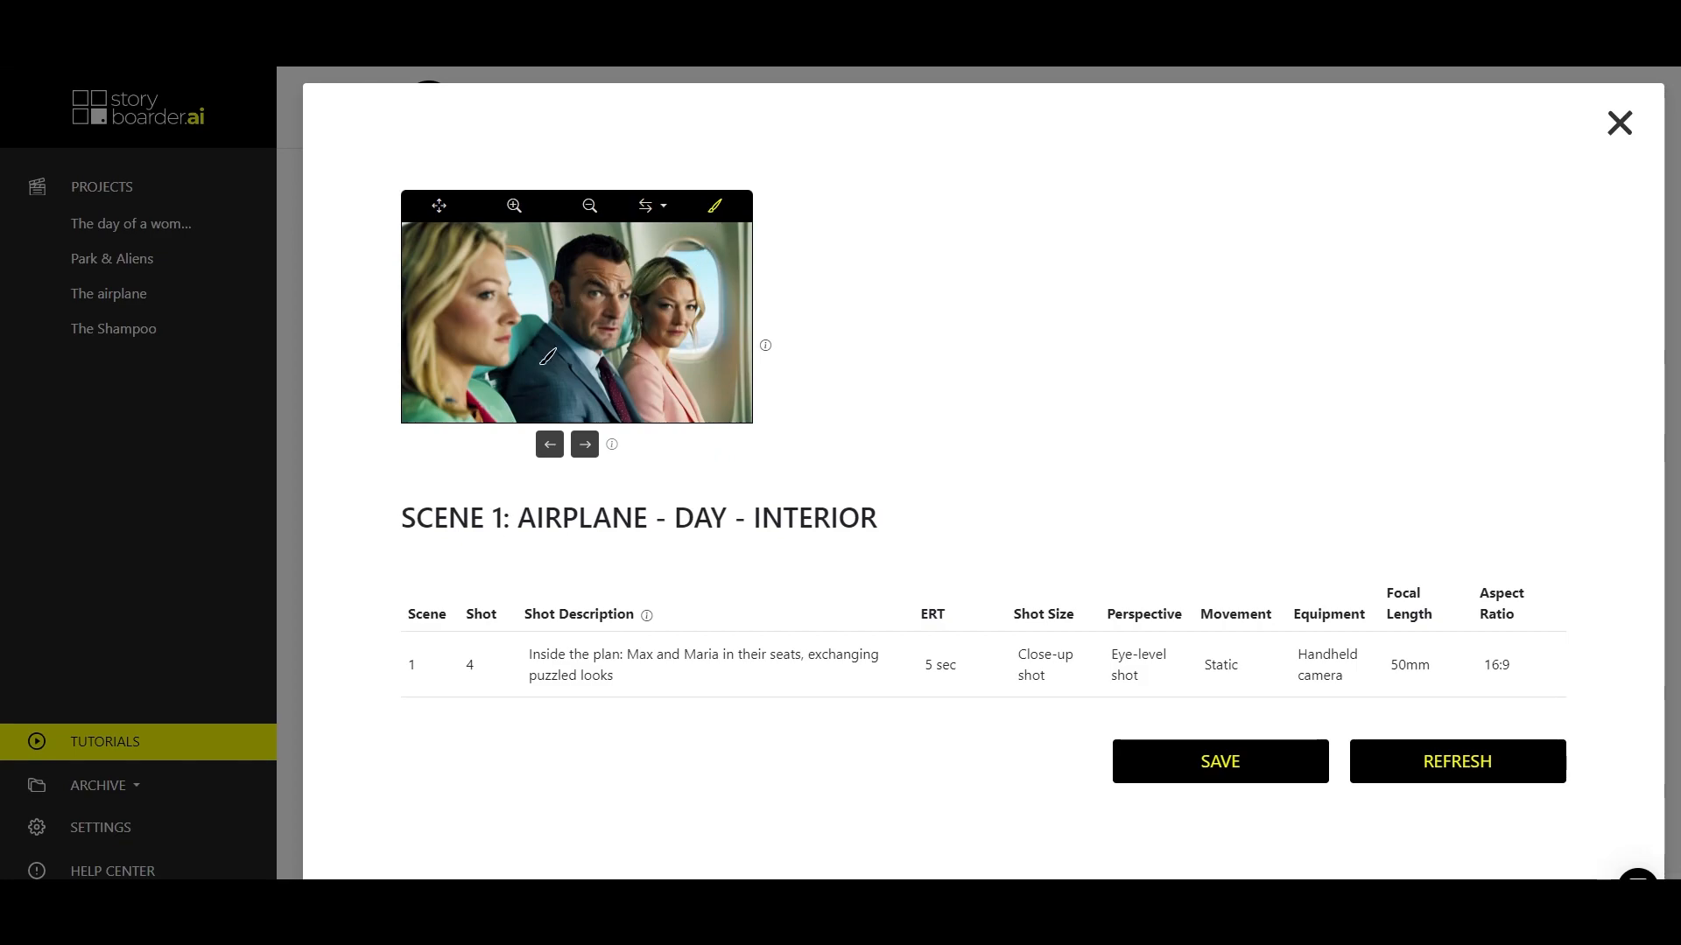